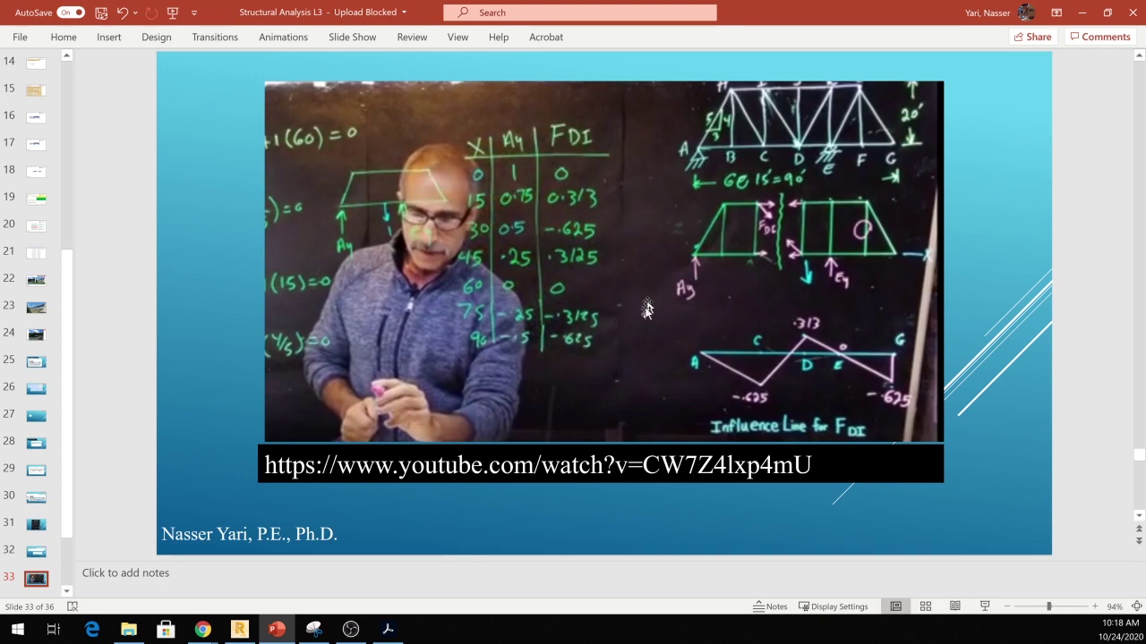
Switch to Autodesk Robot Structural Analysis and start a new 2D frame project
click(239, 629)
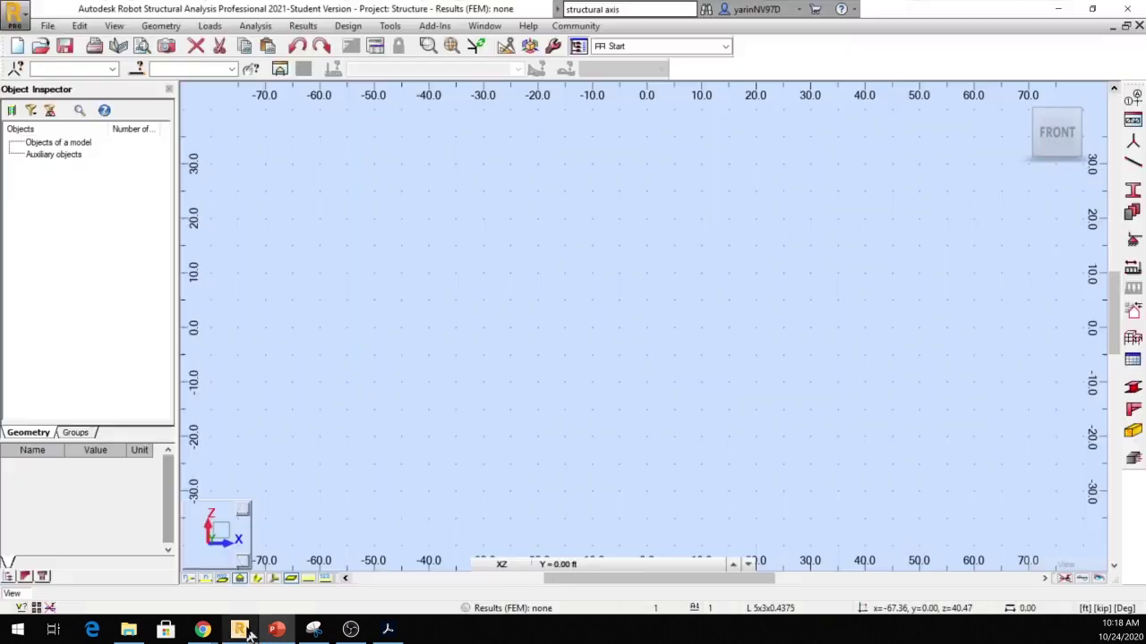
click(49, 27)
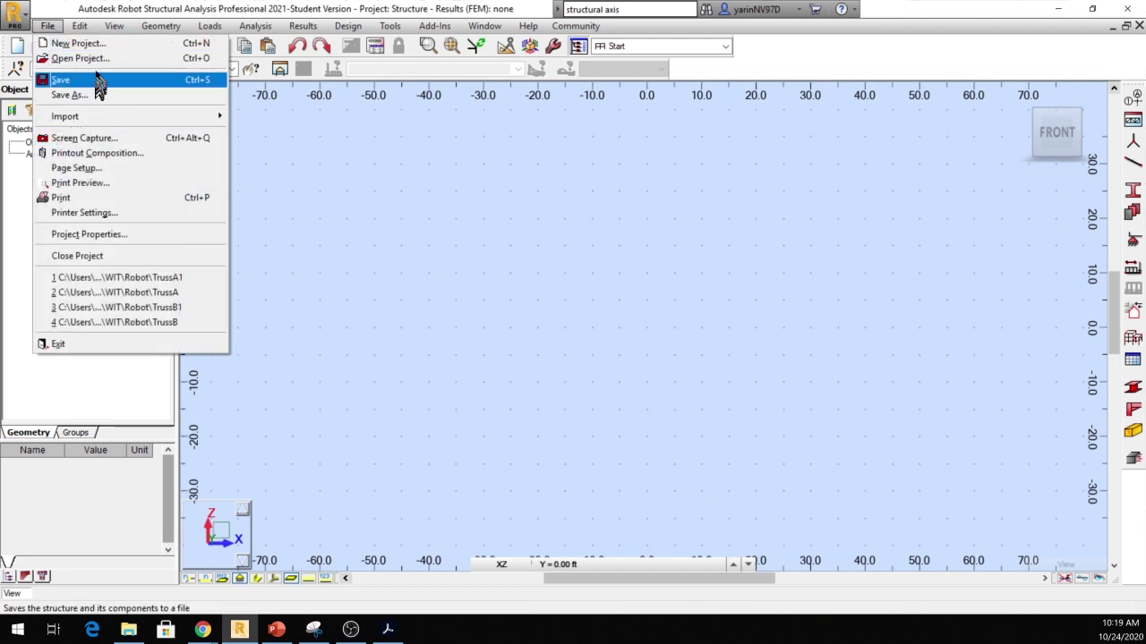
click(76, 43)
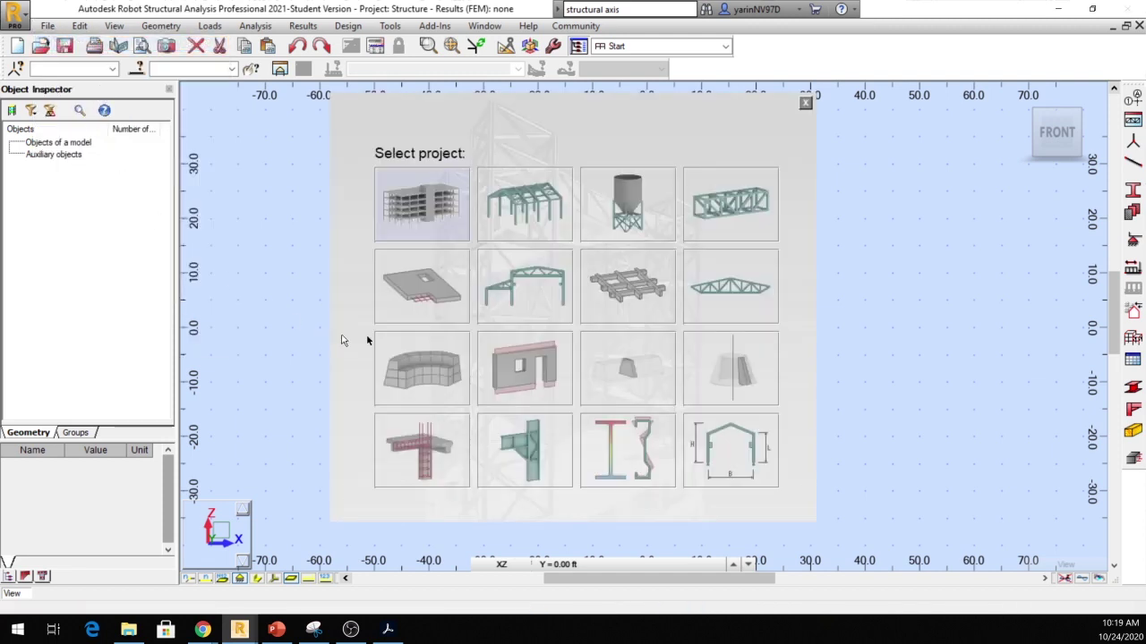
click(537, 285)
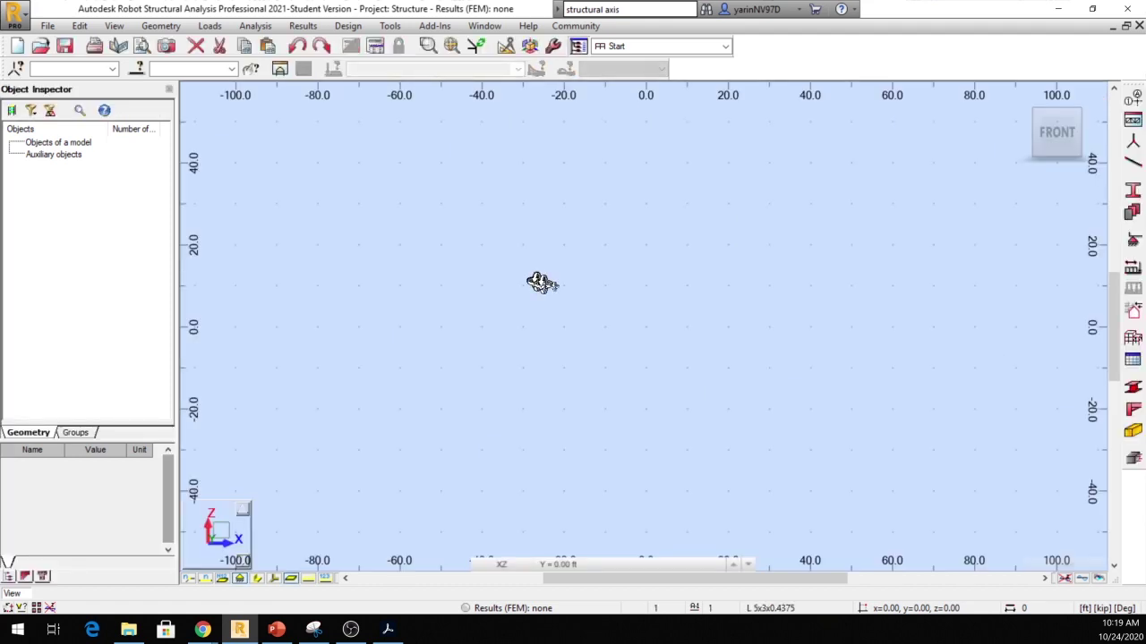
Define X-direction structural axes at 0, 15, 30, 45, 60, 75 and 90 ft with A B C numbering
click(1135, 100)
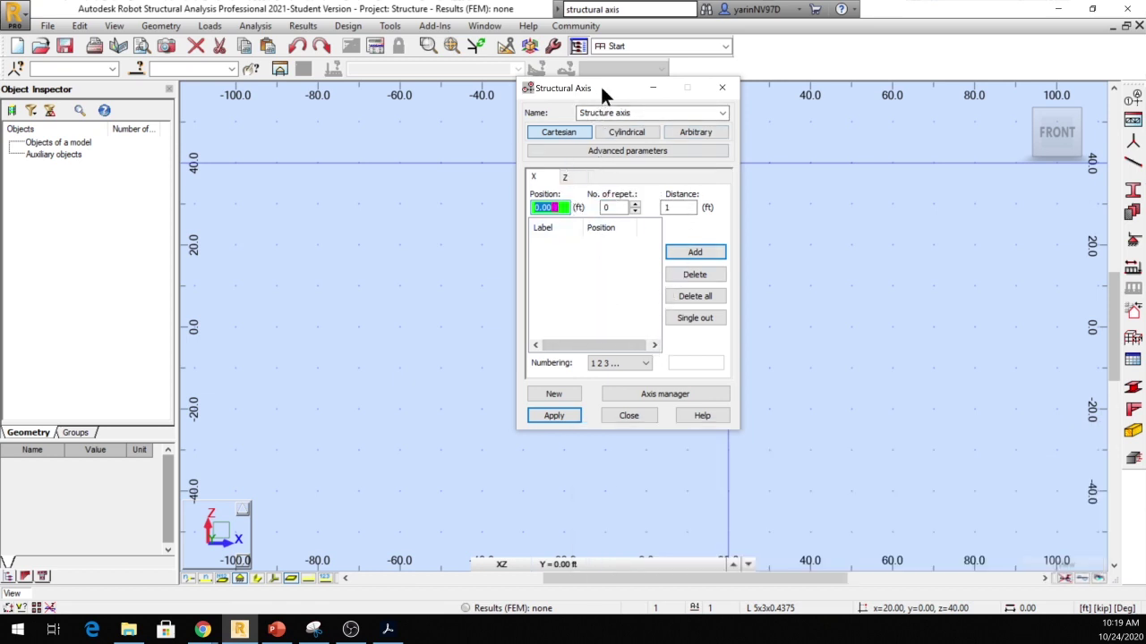
drag(602, 89, 431, 71)
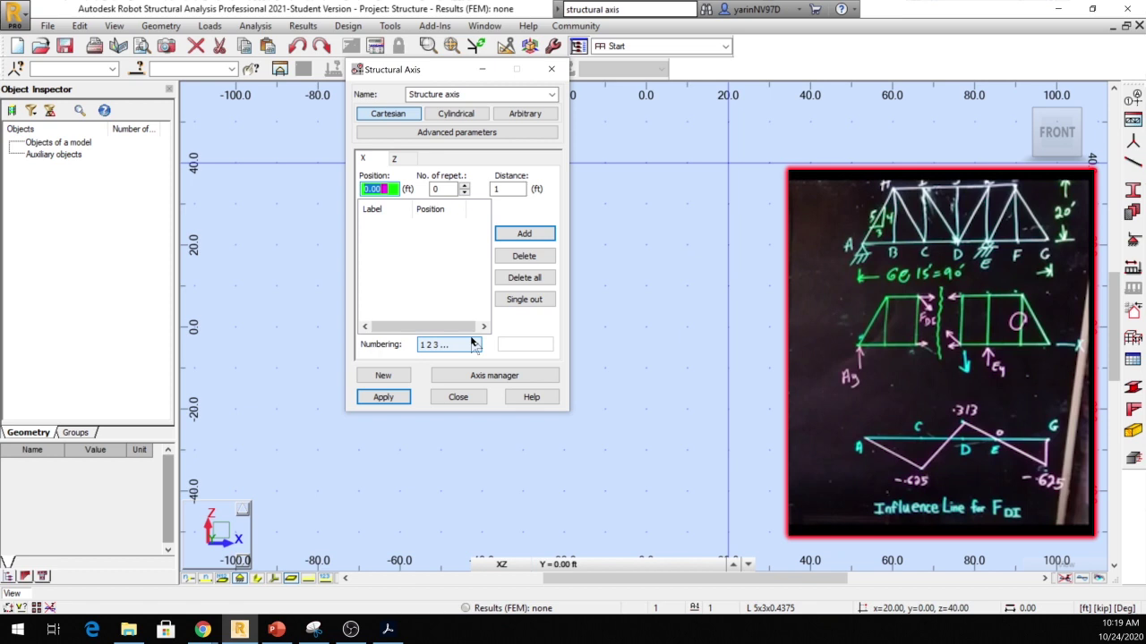
key(Return)
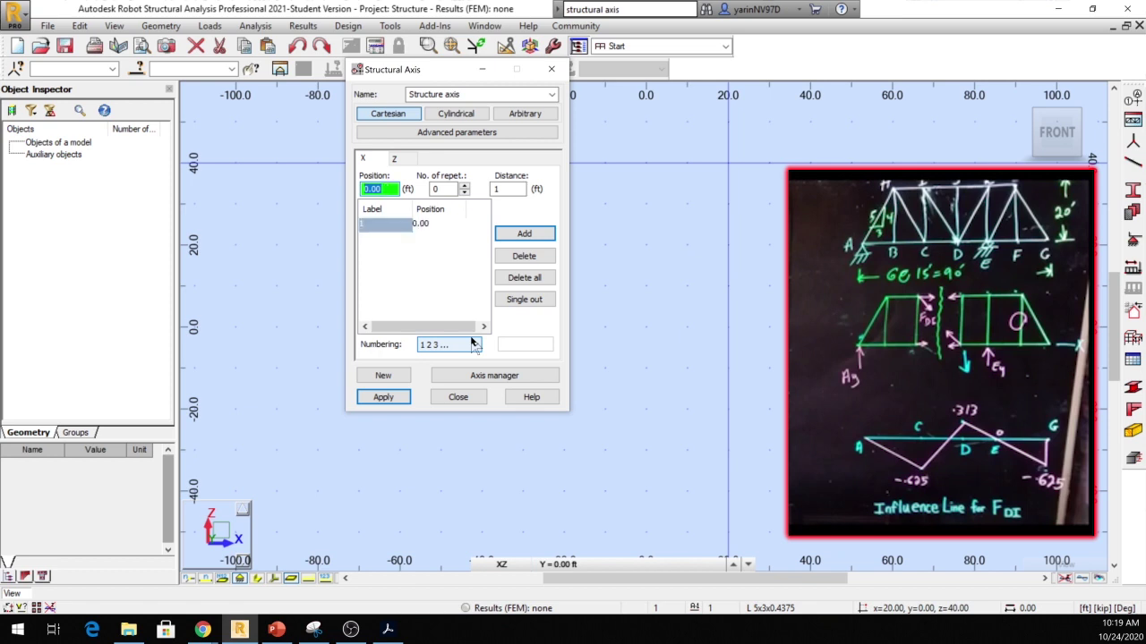
text(15)
key(Return)
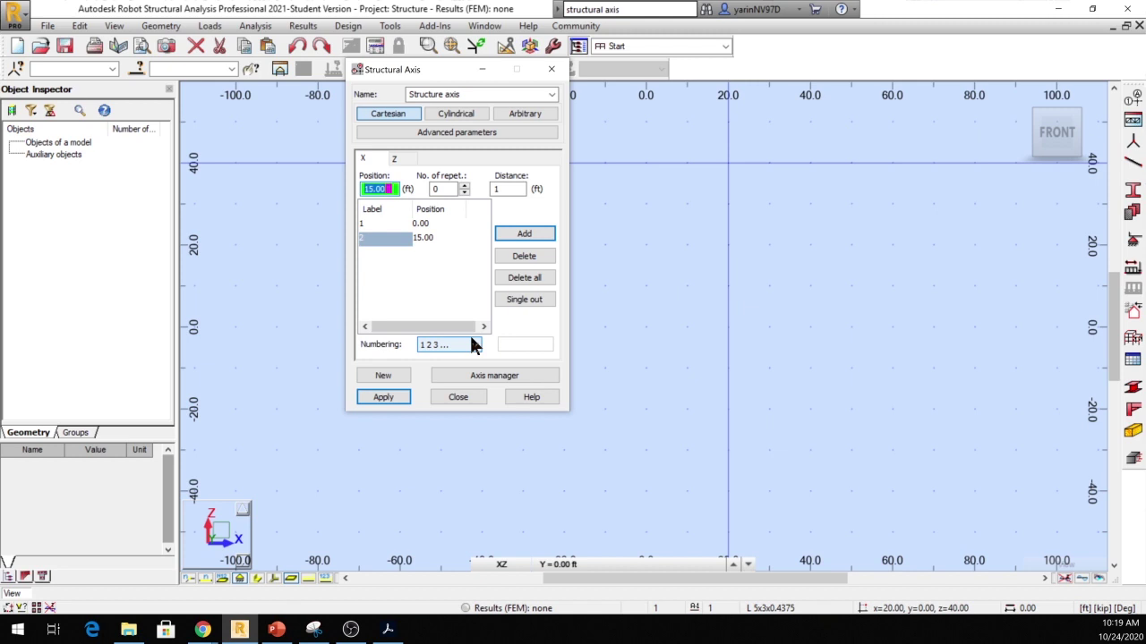
text(30)
key(Return)
text(45)
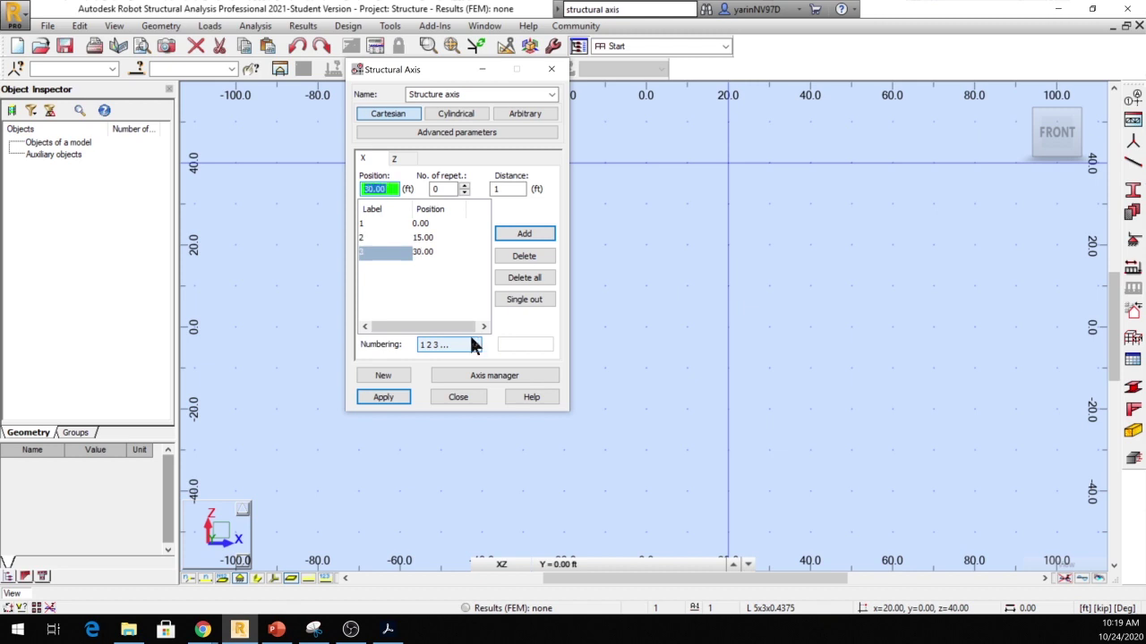
key(Return)
text(60)
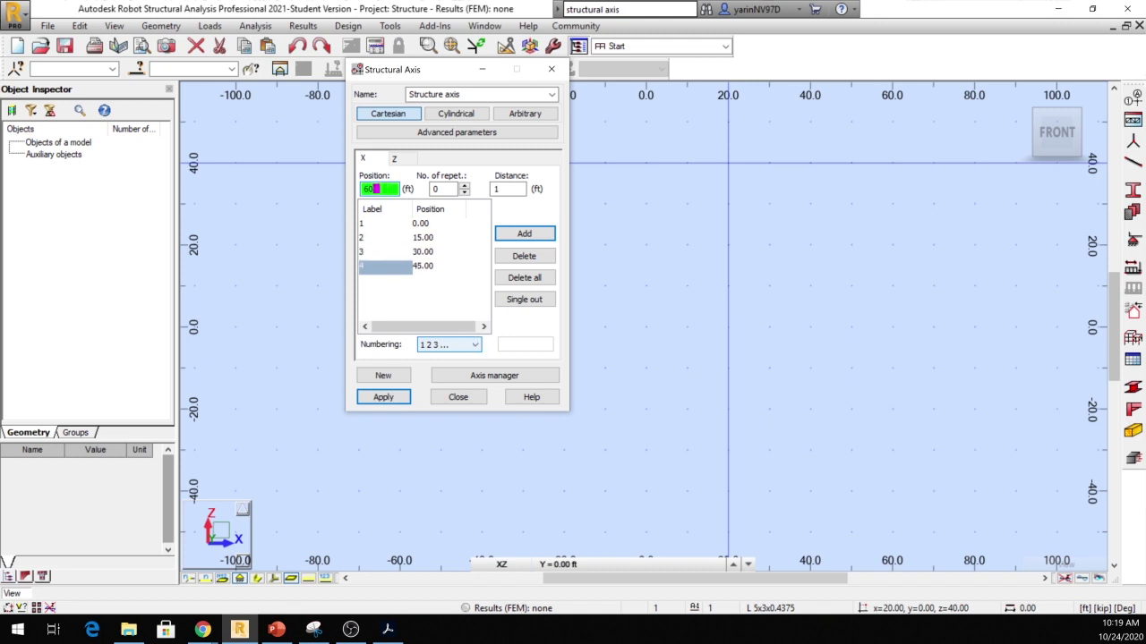
key(Return)
text(75)
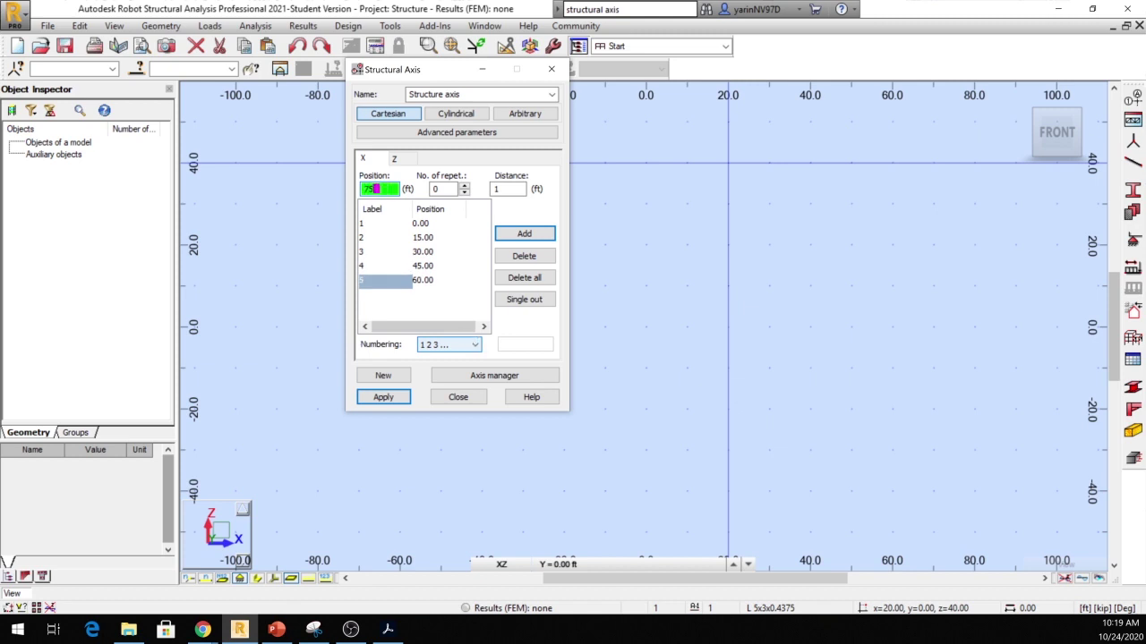
key(Return)
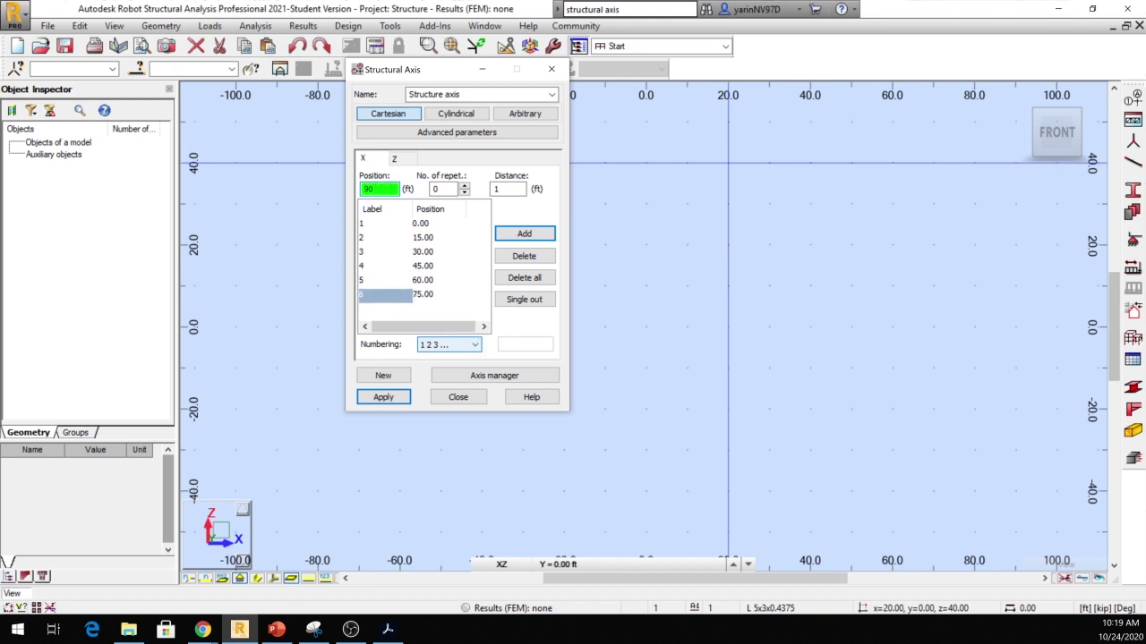
text(90)
key(Return)
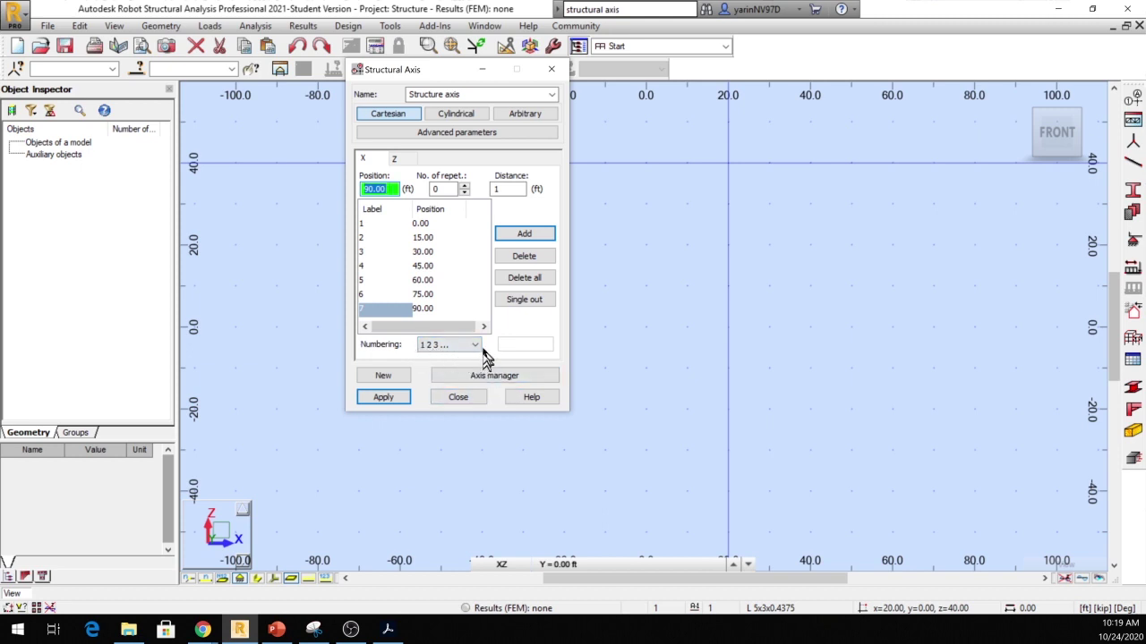
click(476, 346)
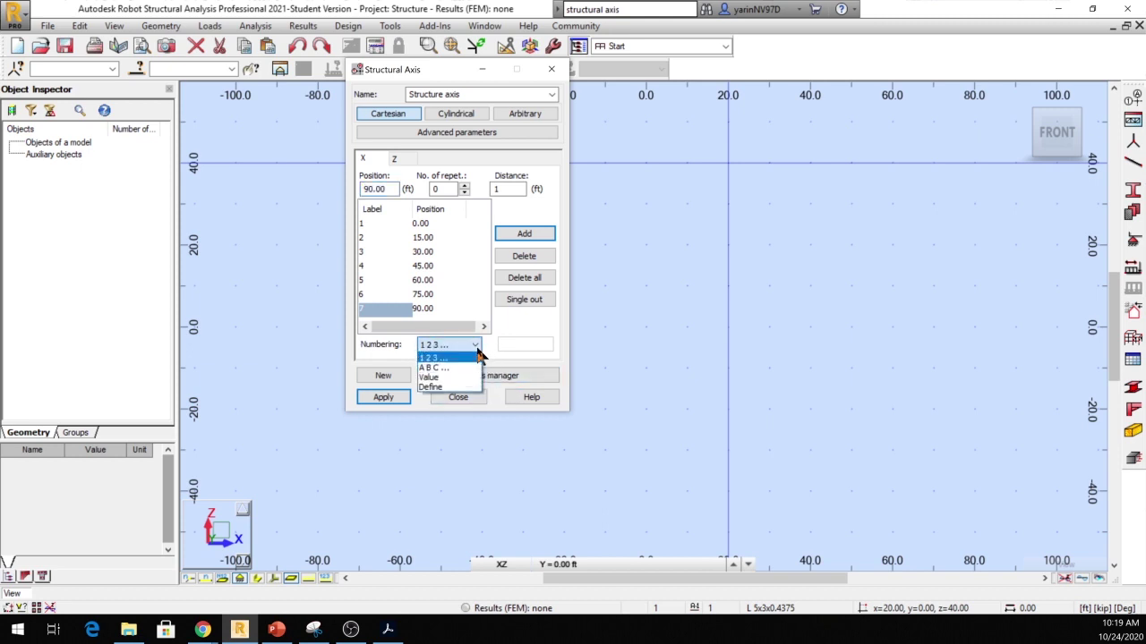
click(476, 368)
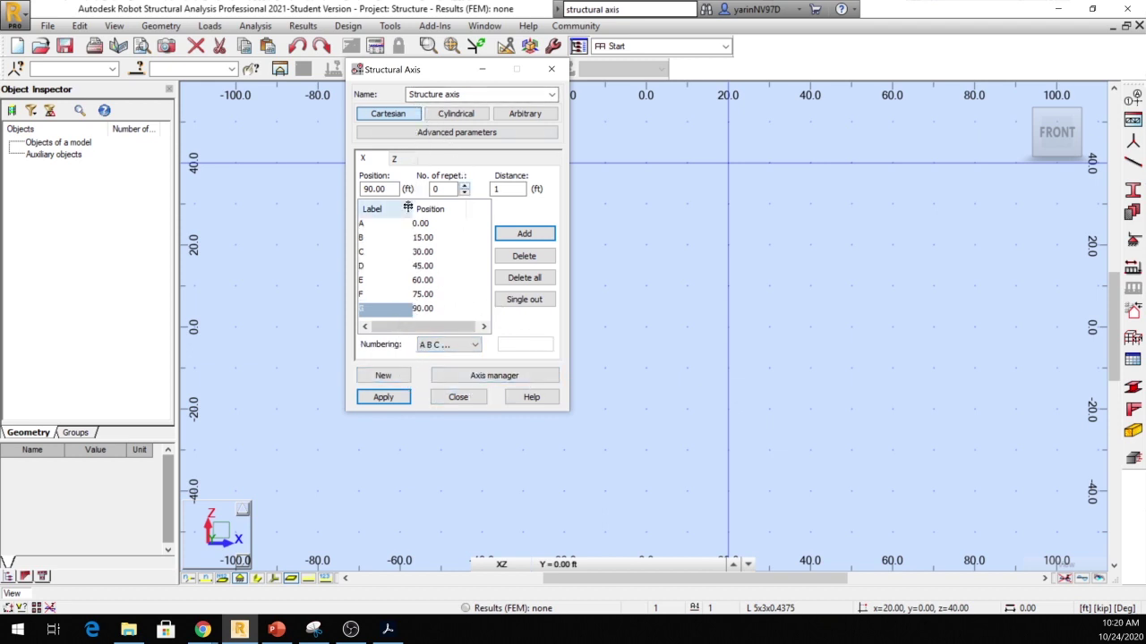
Define Z-direction structural axes at 0 and 20 ft and apply the axis grid to the model
click(403, 161)
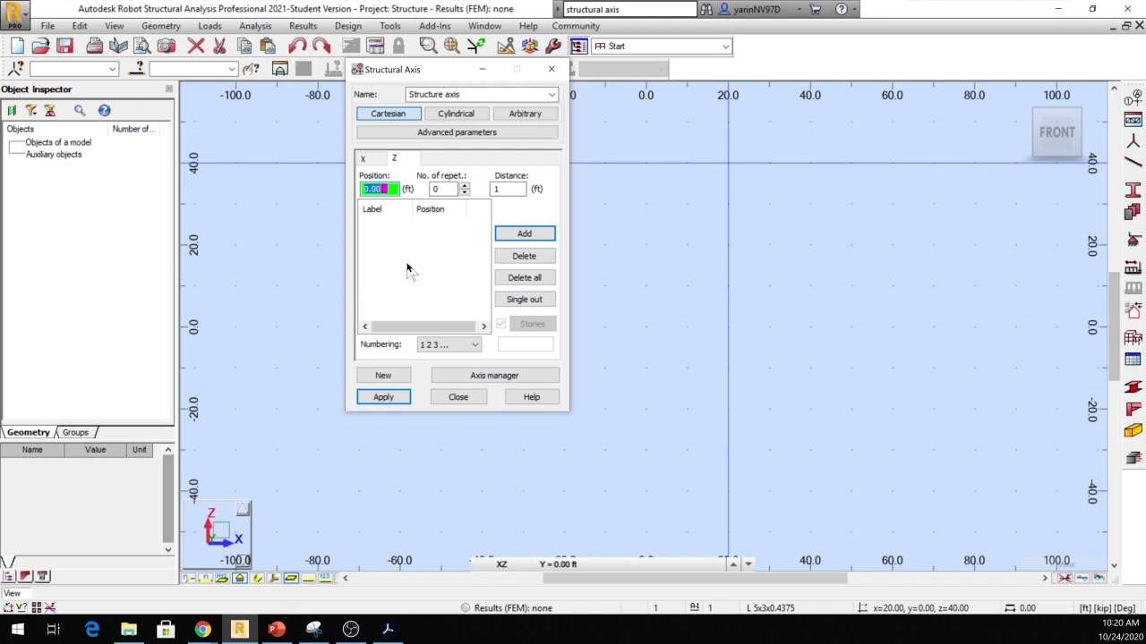
key(Return)
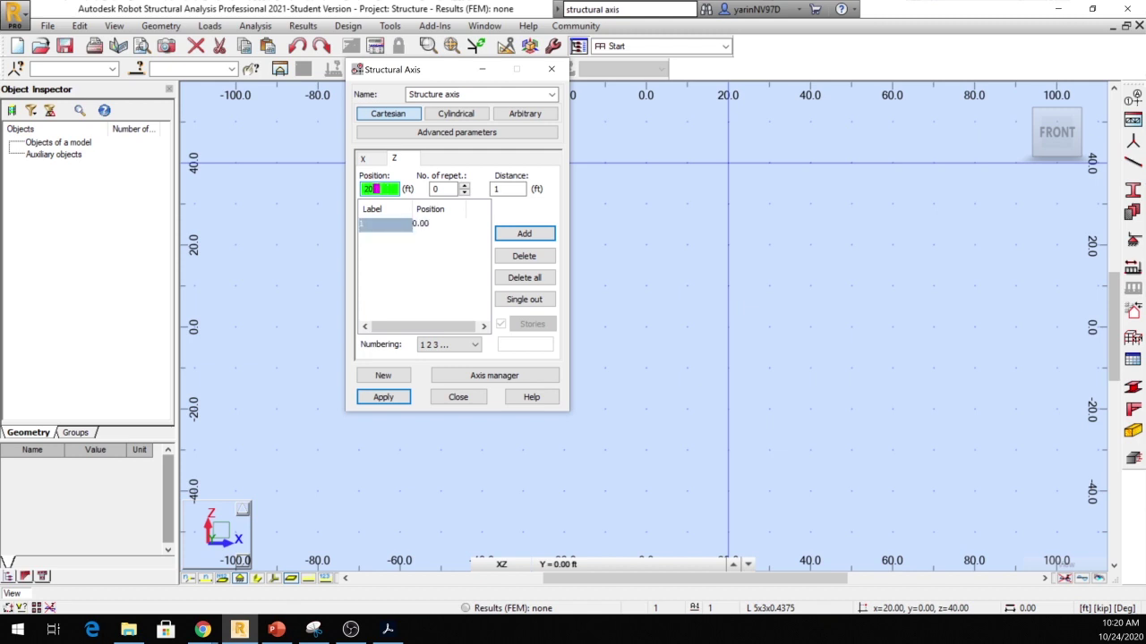
text(20)
key(Return)
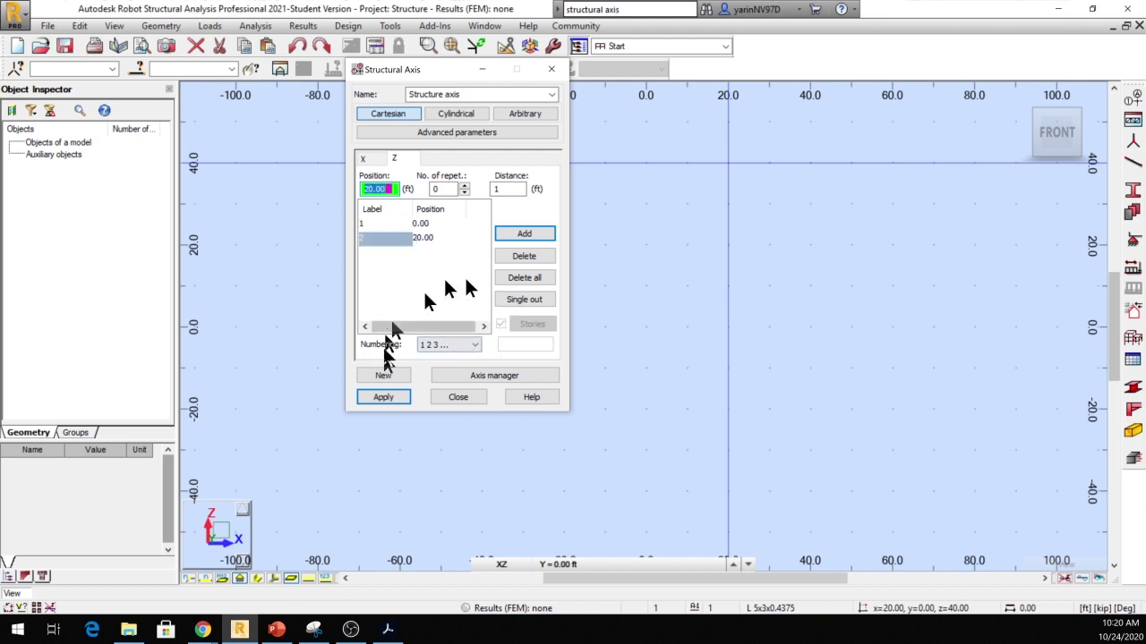
click(382, 396)
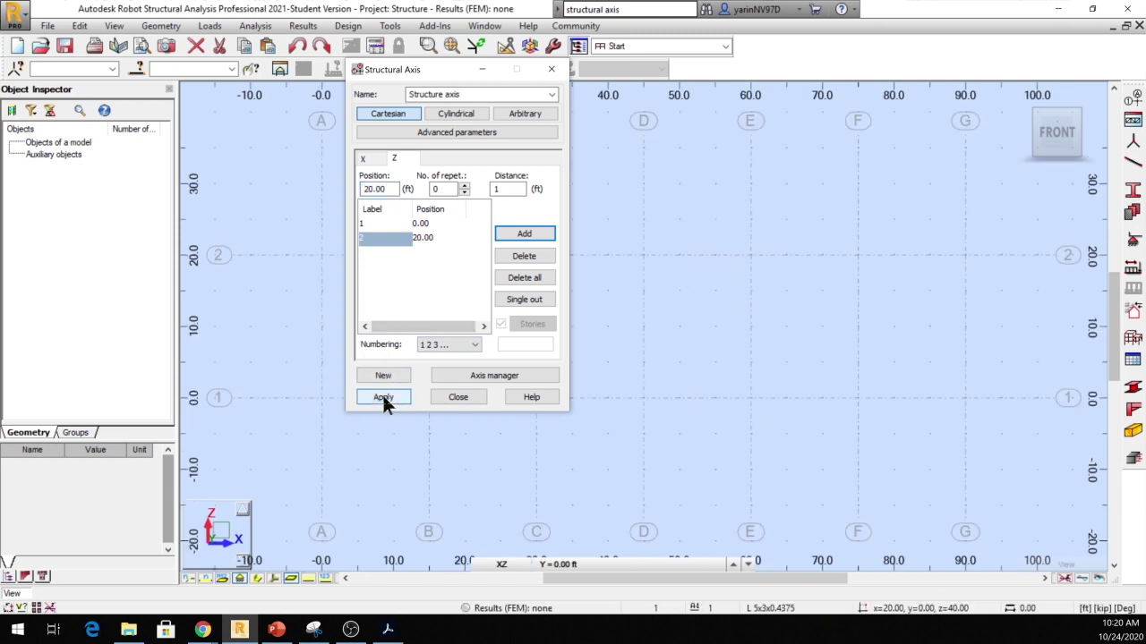
click(457, 397)
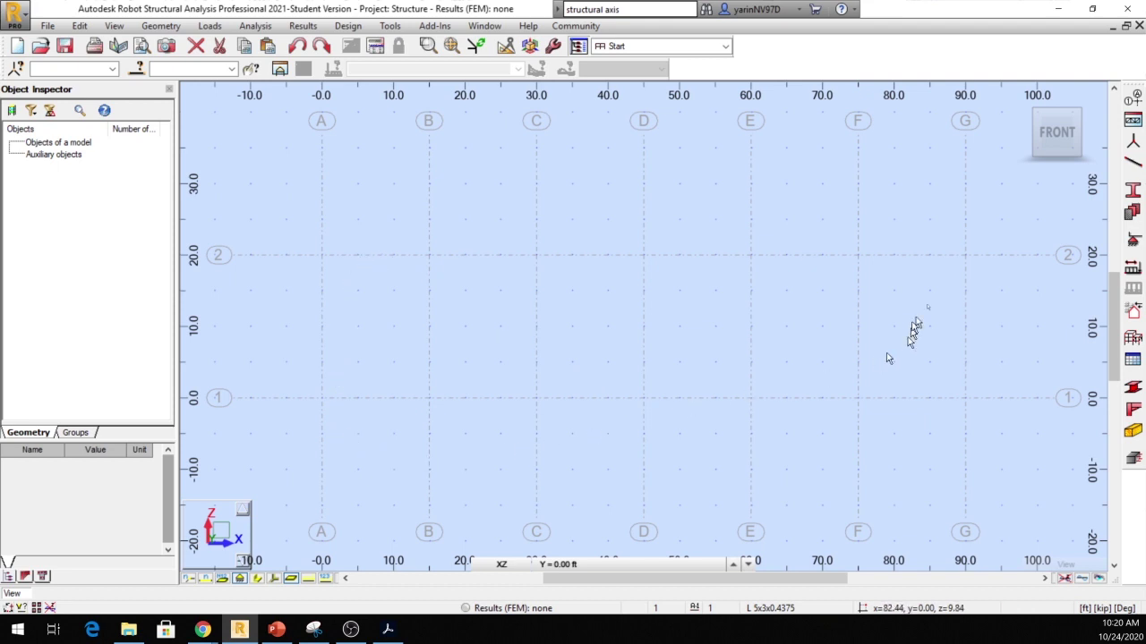
Start defining bars and add the W 12x65 section from the AISC 15.0 W family for them
click(1133, 165)
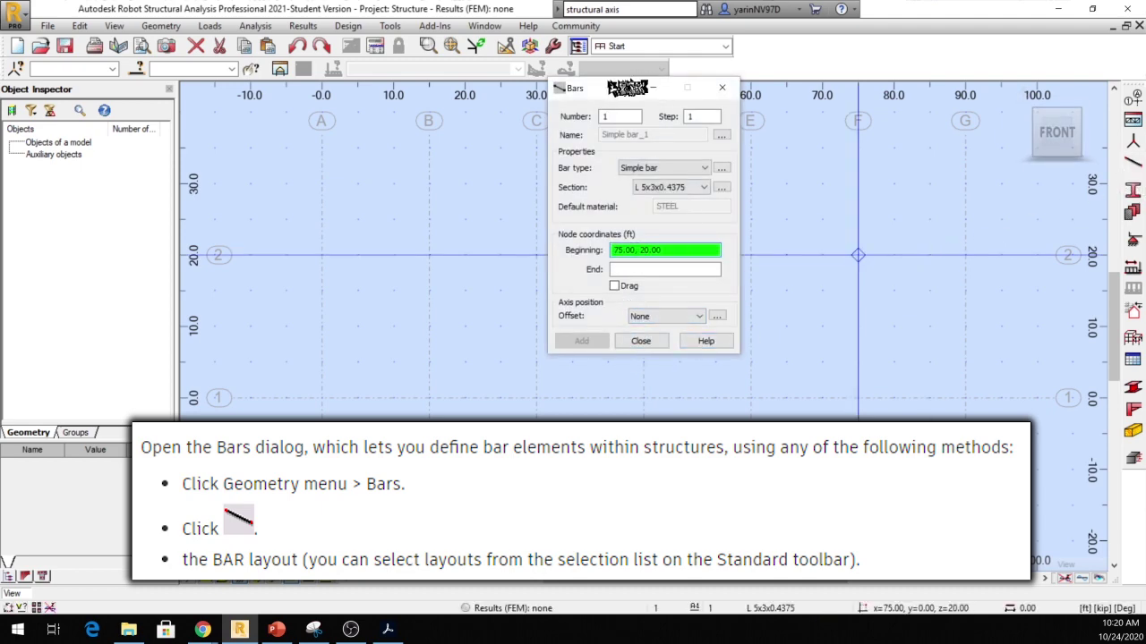
drag(615, 94, 426, 112)
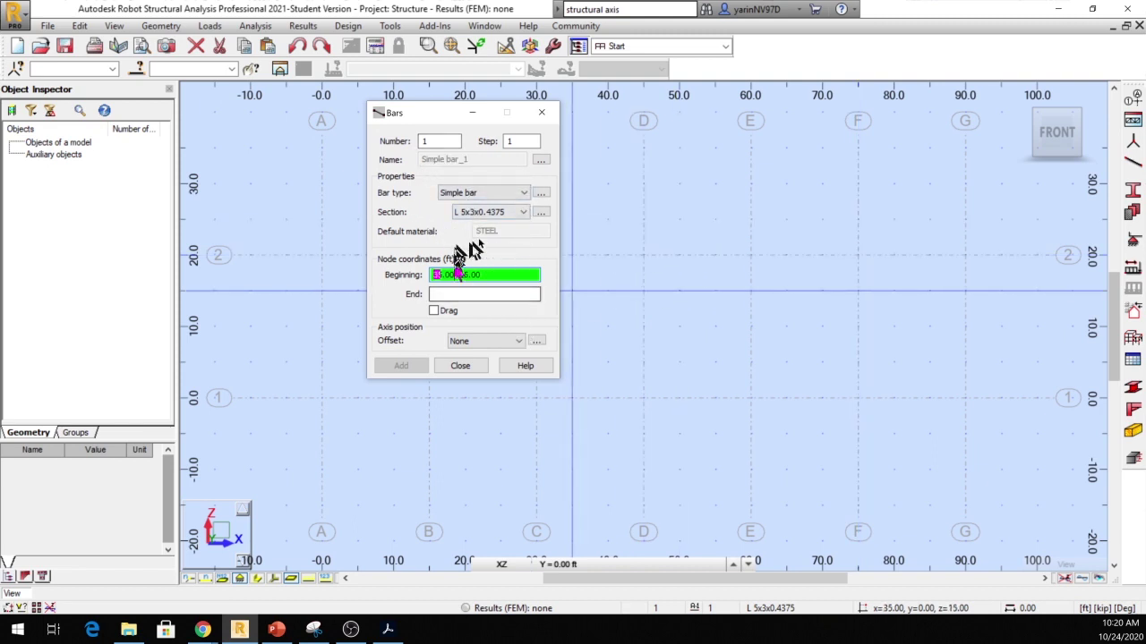
click(524, 218)
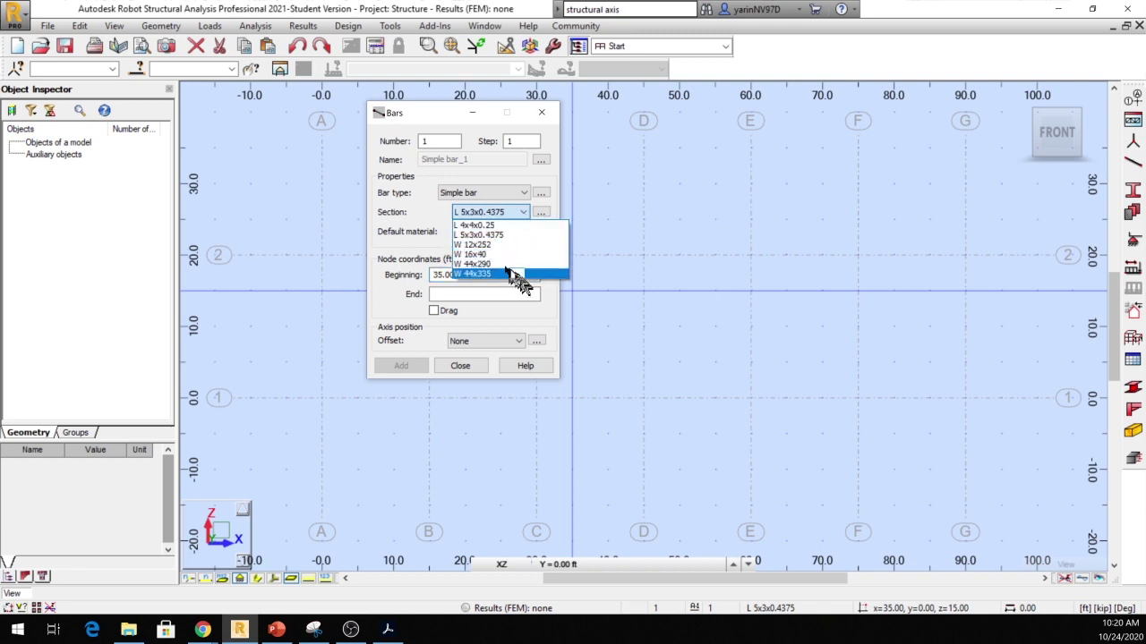
click(520, 215)
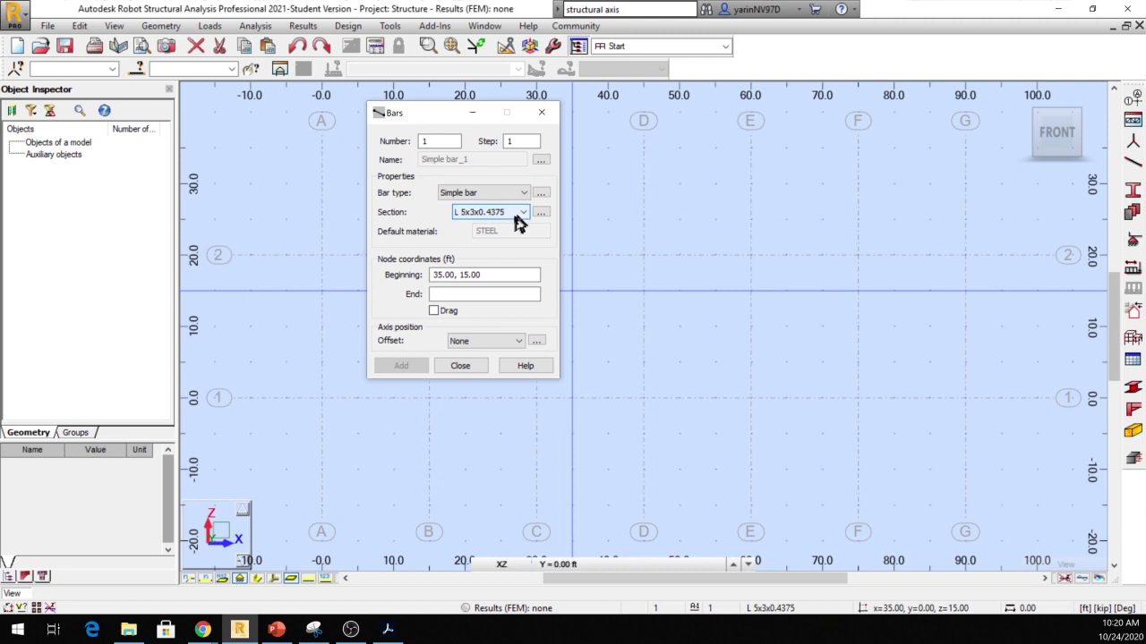
click(537, 214)
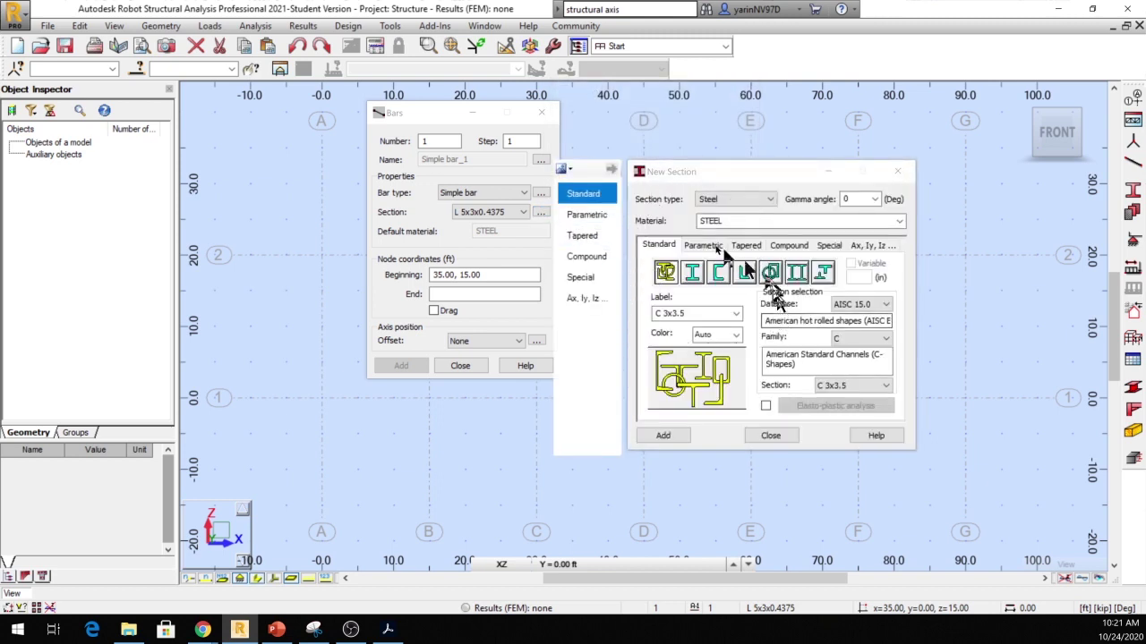
drag(744, 172, 632, 126)
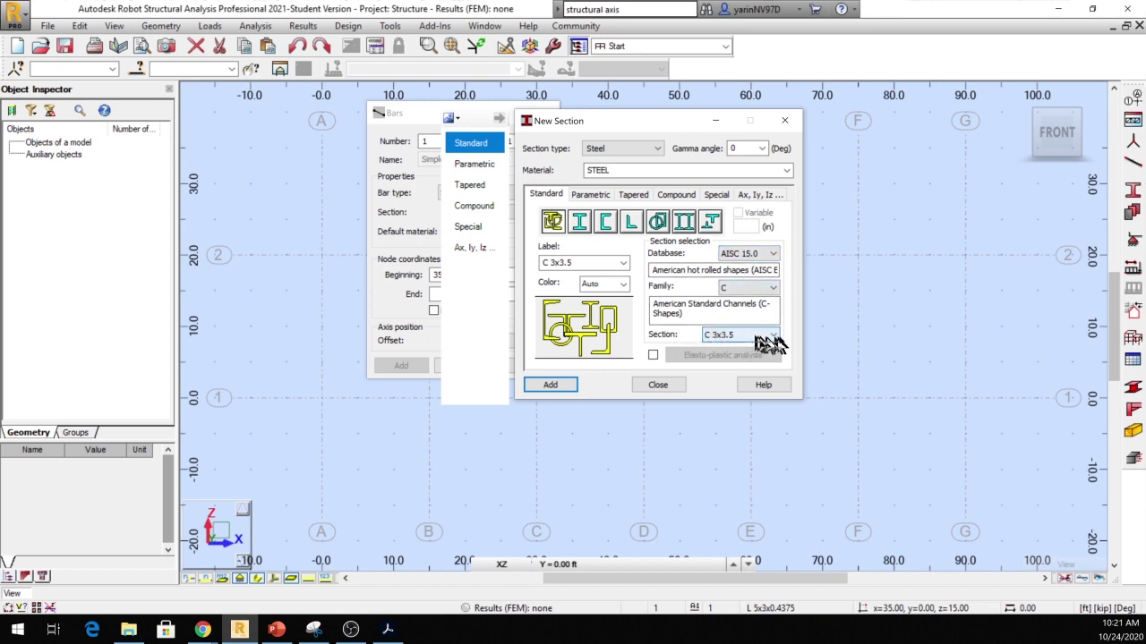
click(773, 288)
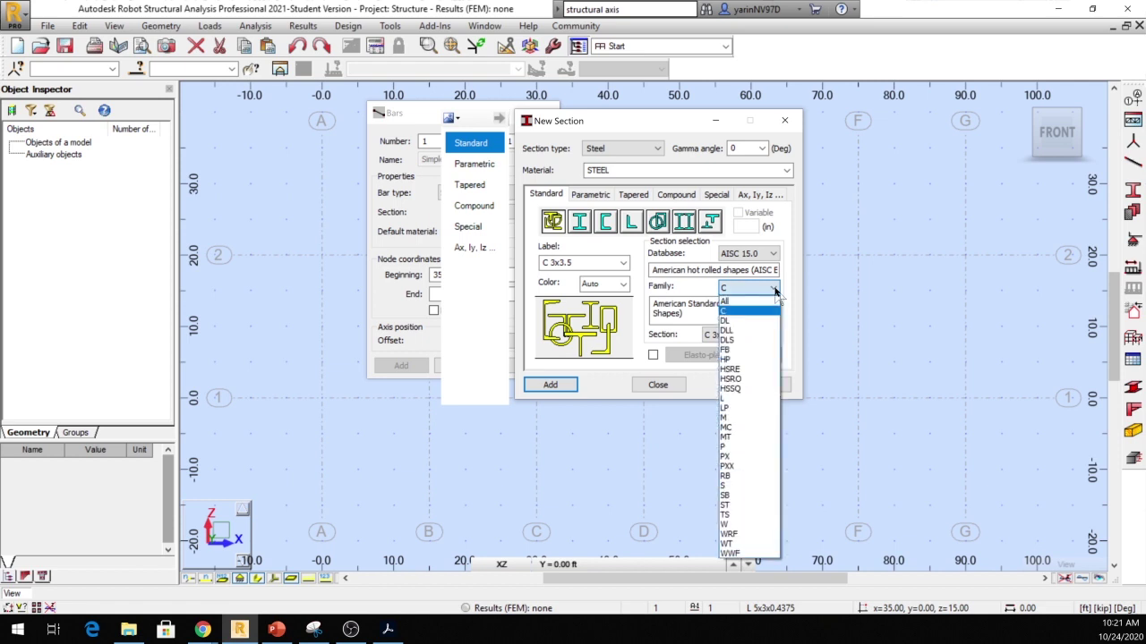
click(748, 526)
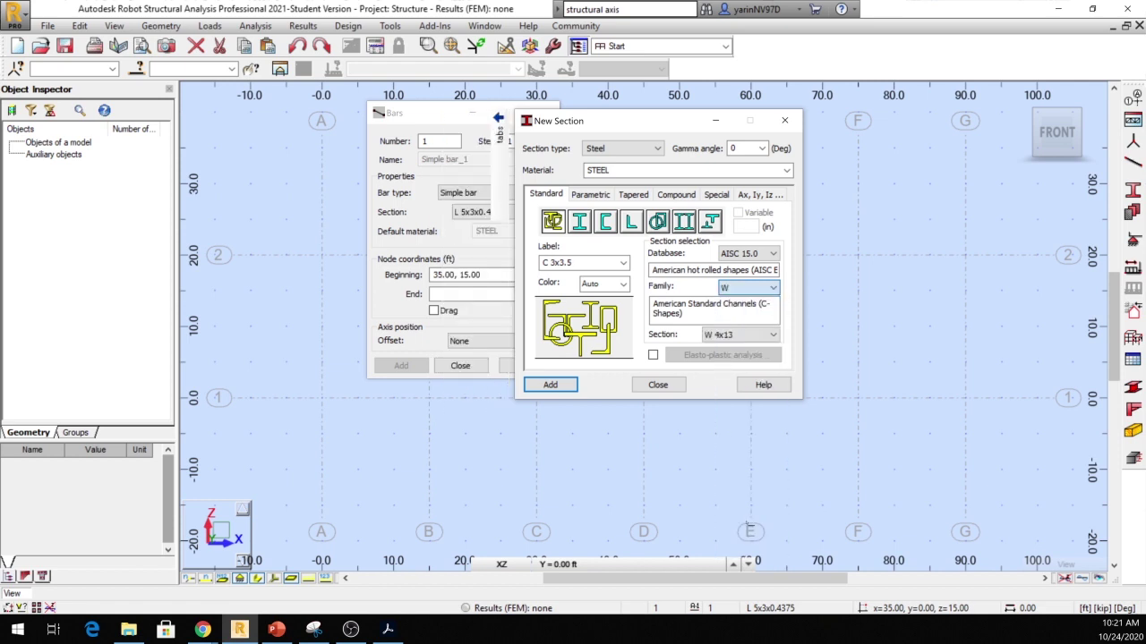
click(773, 337)
scroll(747, 524, down, 14)
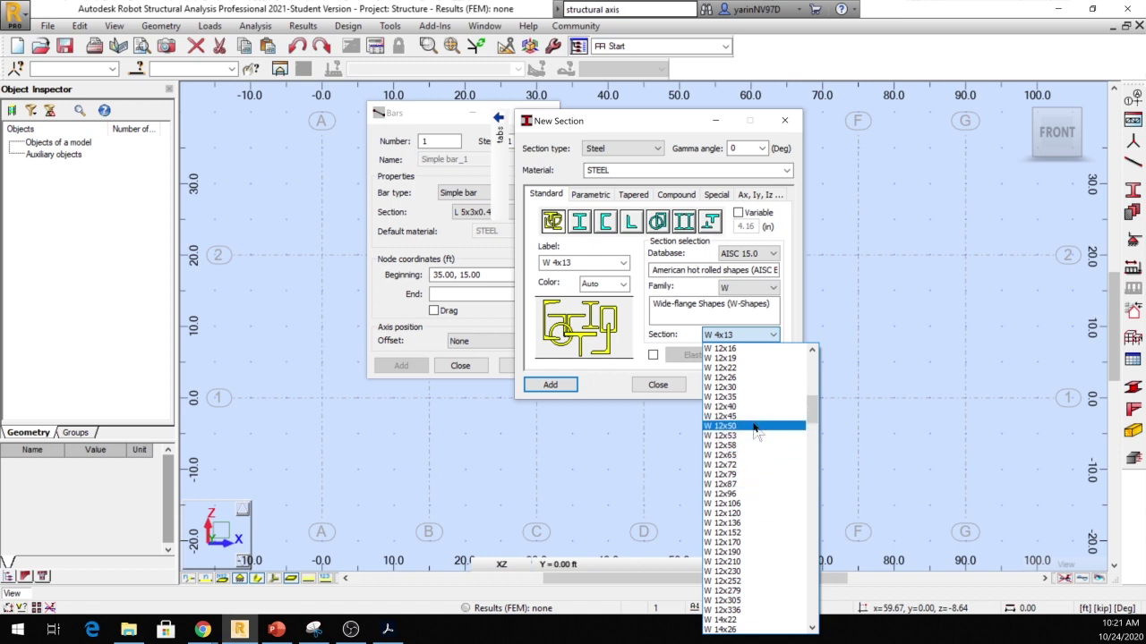
click(756, 455)
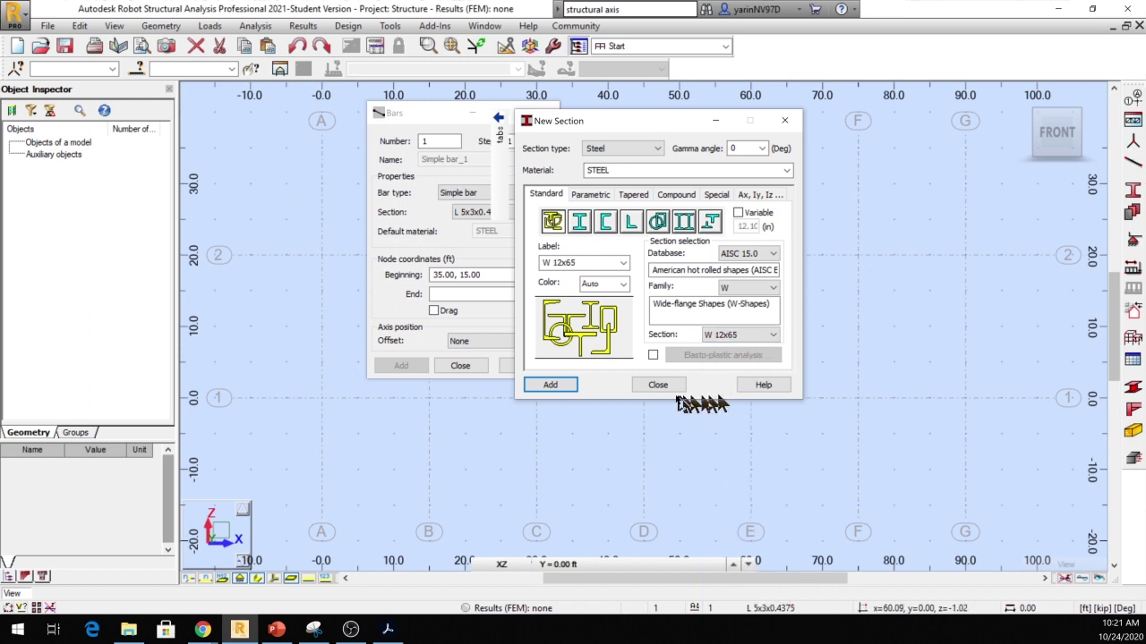
click(546, 384)
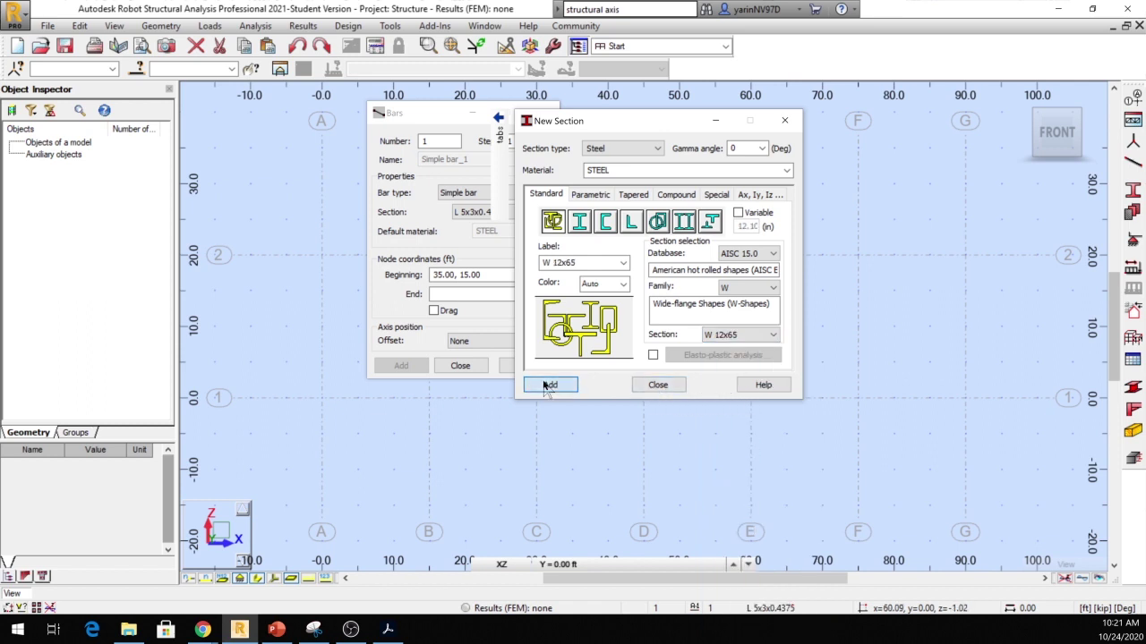
click(657, 385)
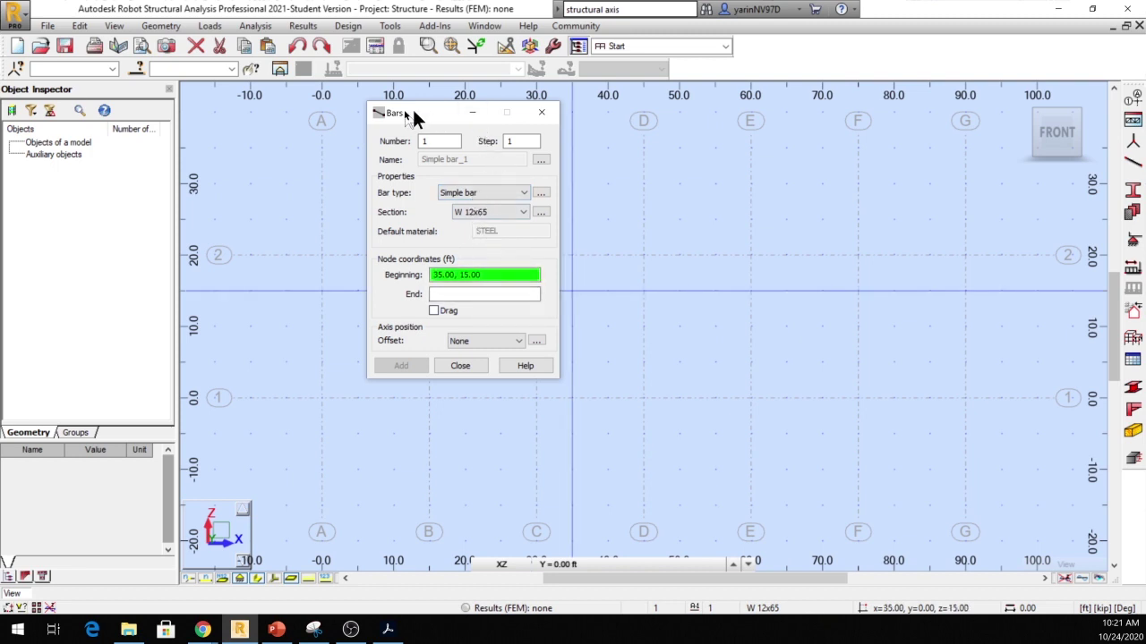
Draw a W 12x65 bar along axis 1 from axis A to axis B, from 0.00, 0.00 to 15.00, 0.00 ft
drag(426, 119, 62, 48)
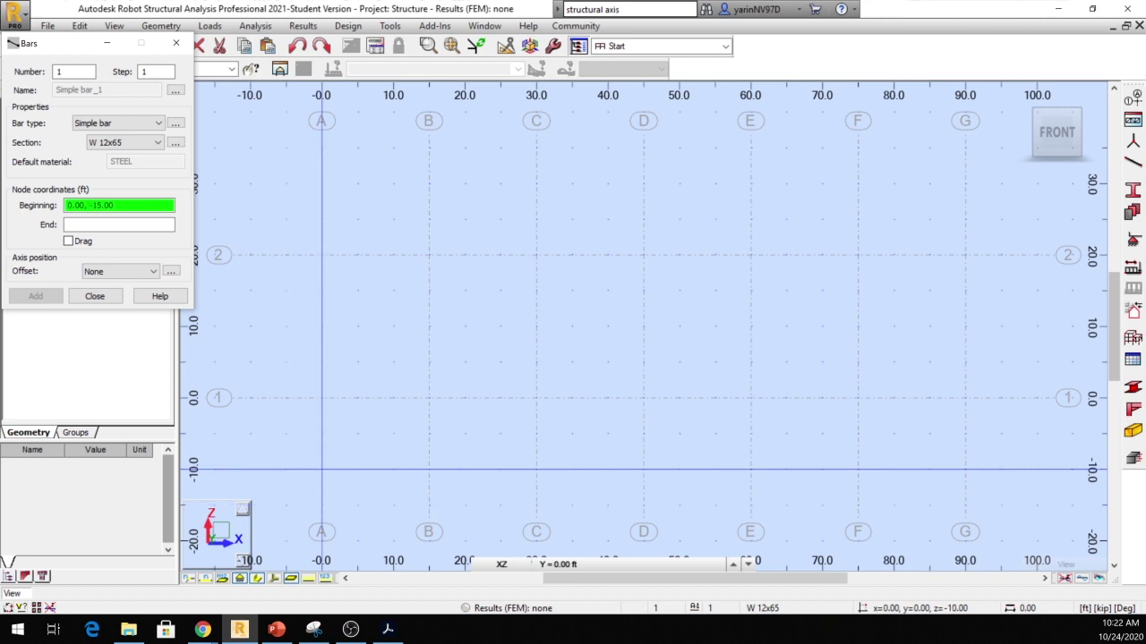
click(321, 397)
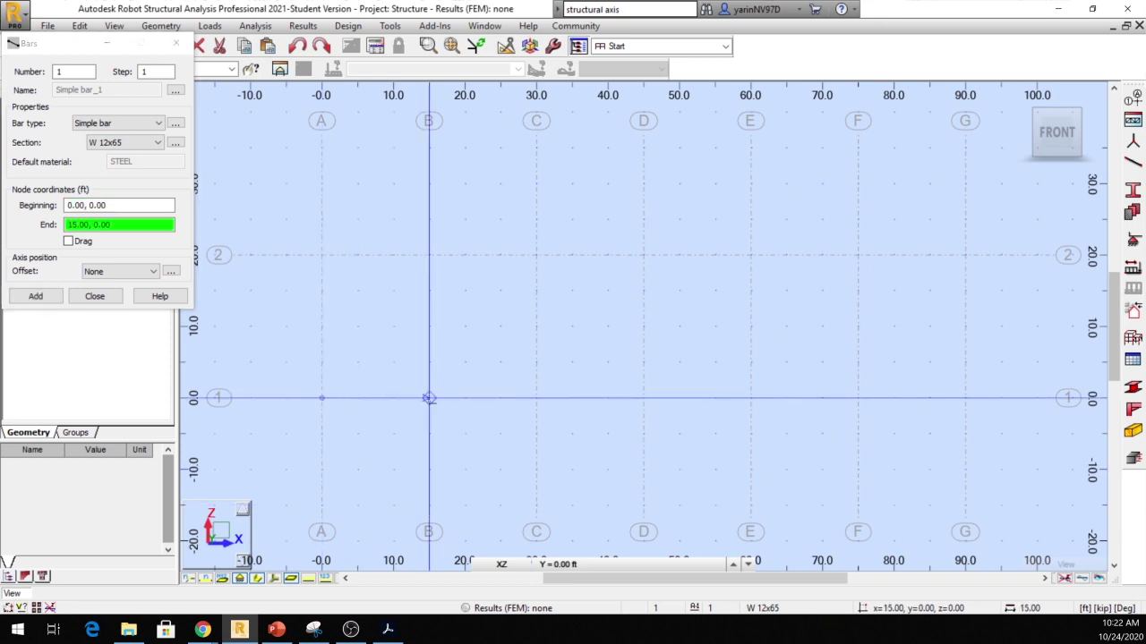
click(428, 398)
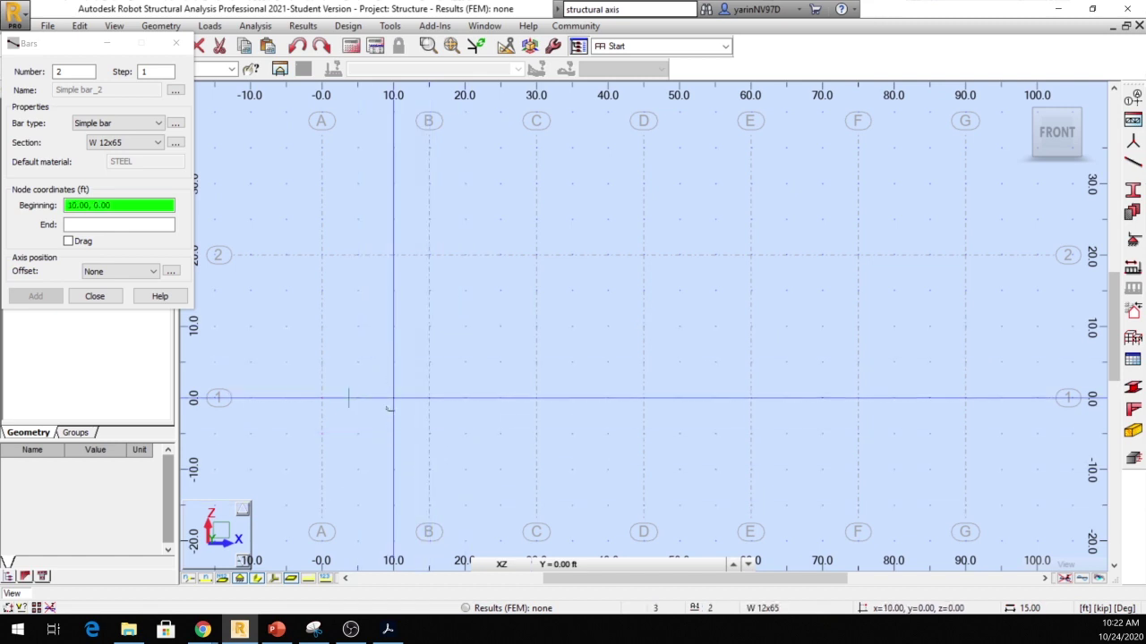
Display the bars' section shapes and draw W 12x65 bars along axis 1 in bays B–C and C–D, from 15 to 45 ft
click(256, 579)
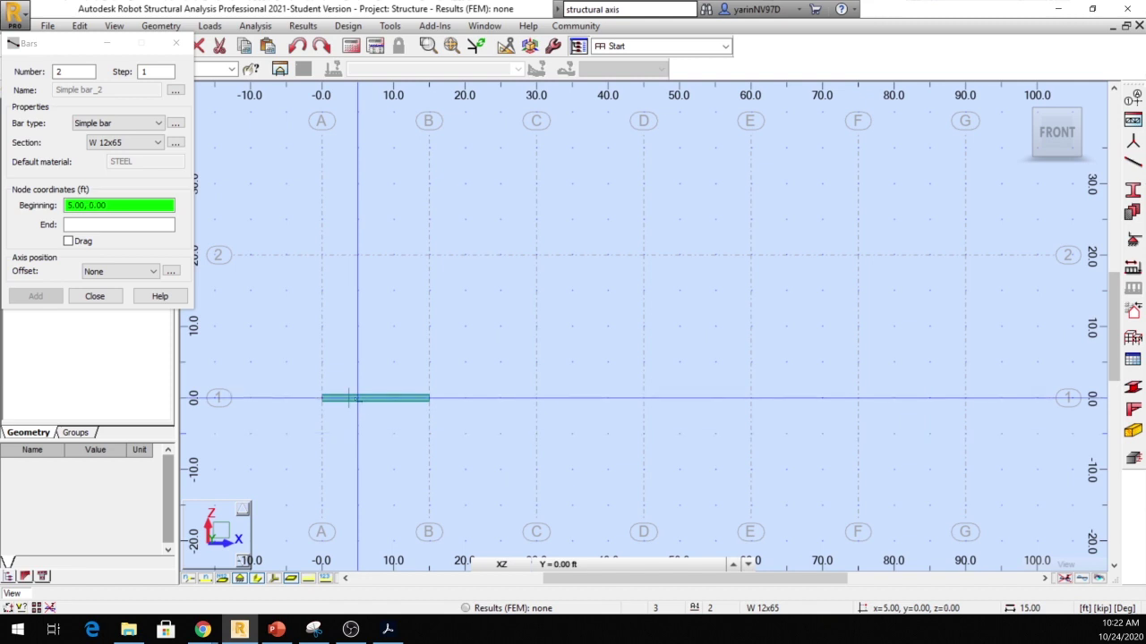
click(429, 397)
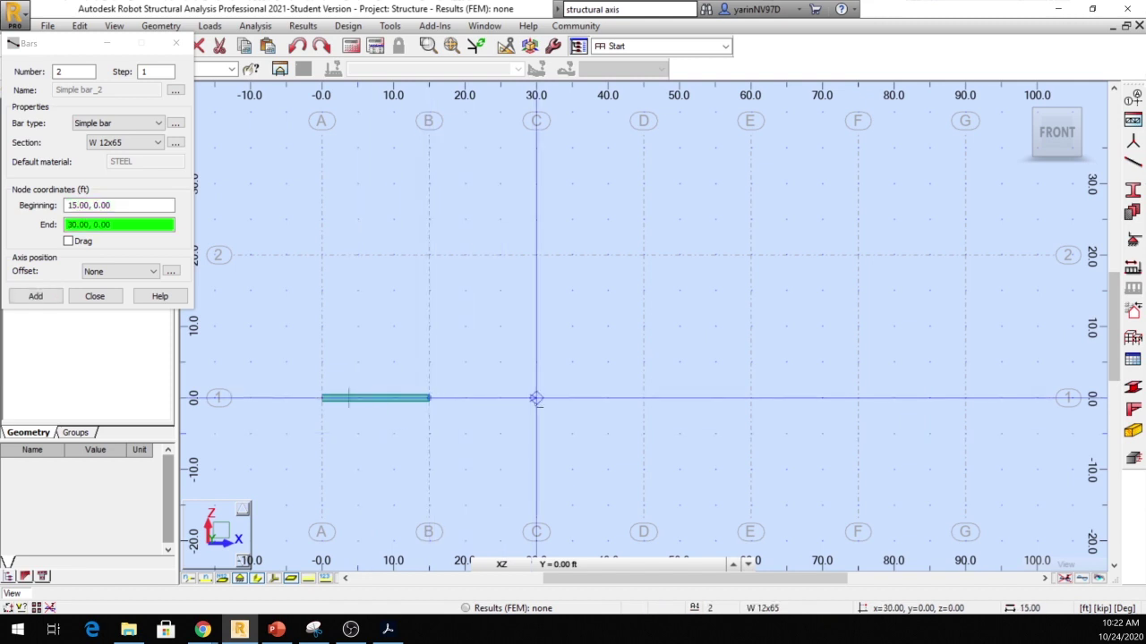
click(535, 397)
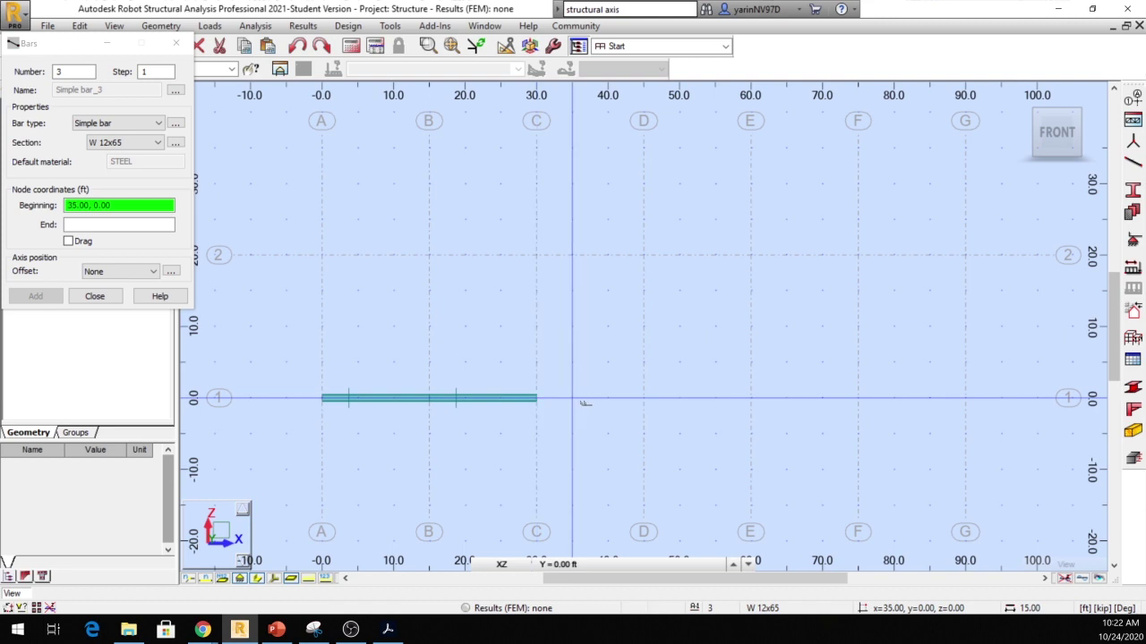
click(643, 398)
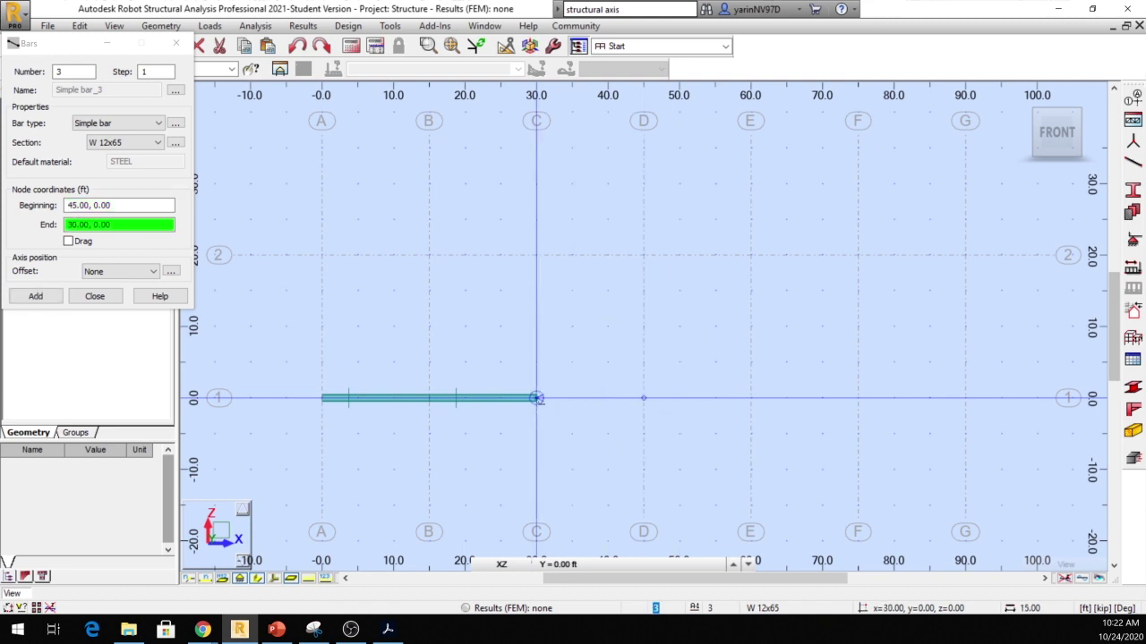
click(536, 397)
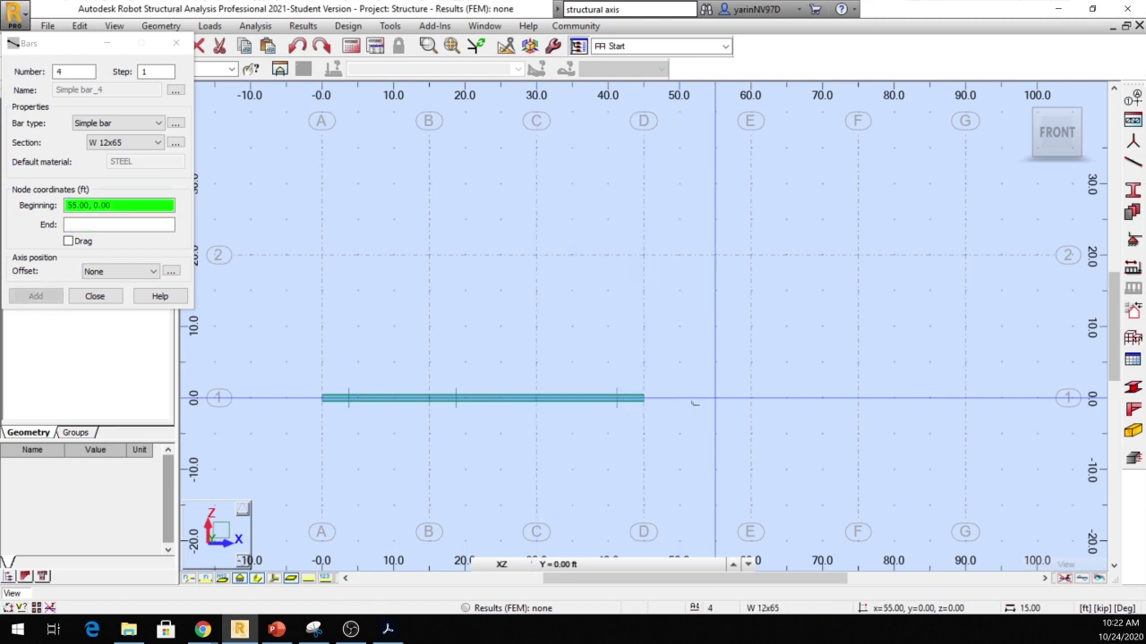
Draw three W 12x65 bars along axis 1 in bays D–E, E–F and F–G, from 45 to 90 ft
click(643, 397)
click(750, 397)
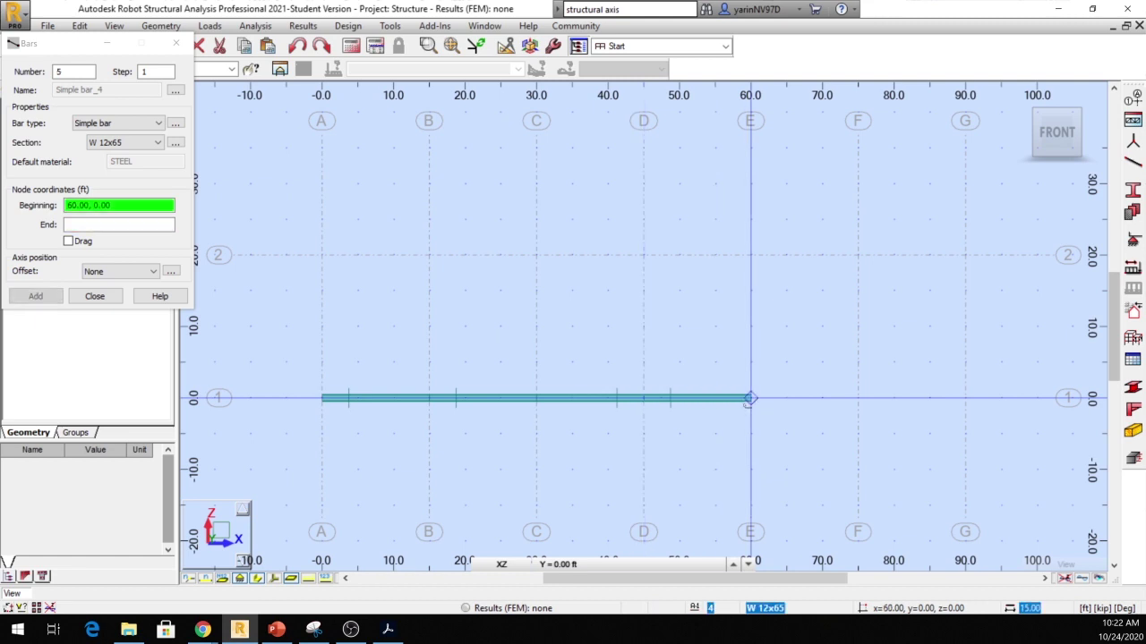
click(750, 397)
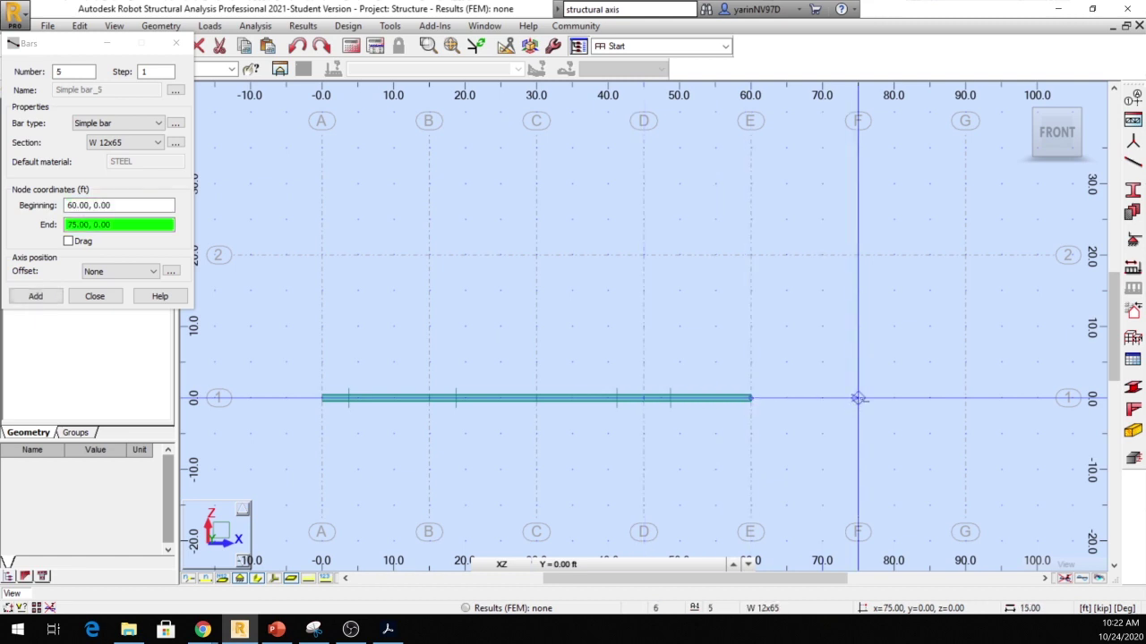
click(858, 397)
click(857, 397)
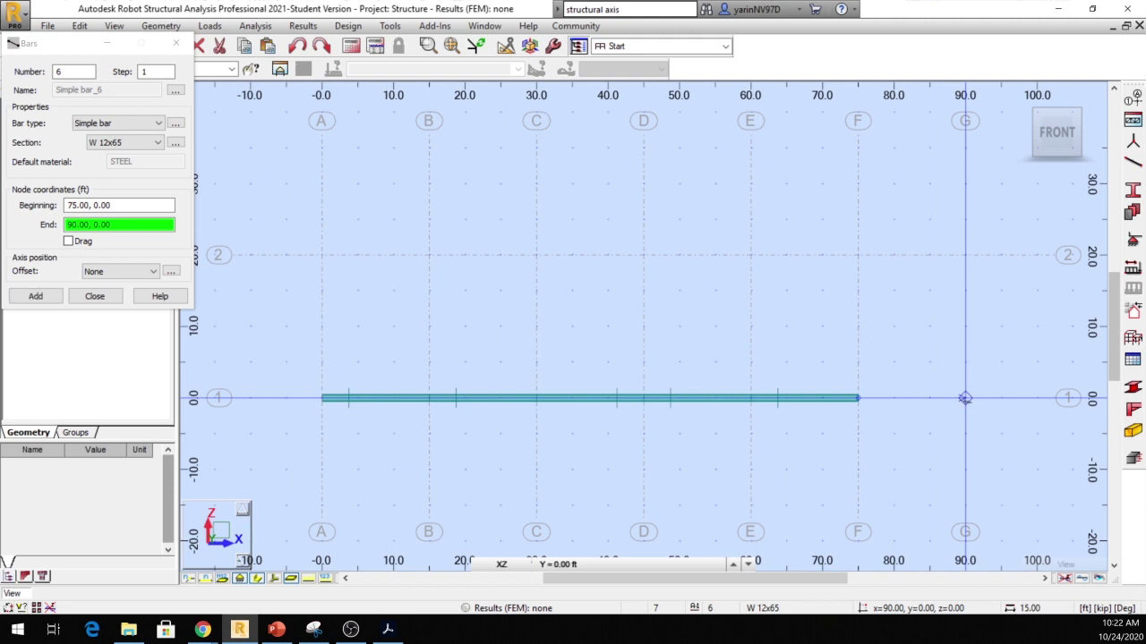
click(965, 397)
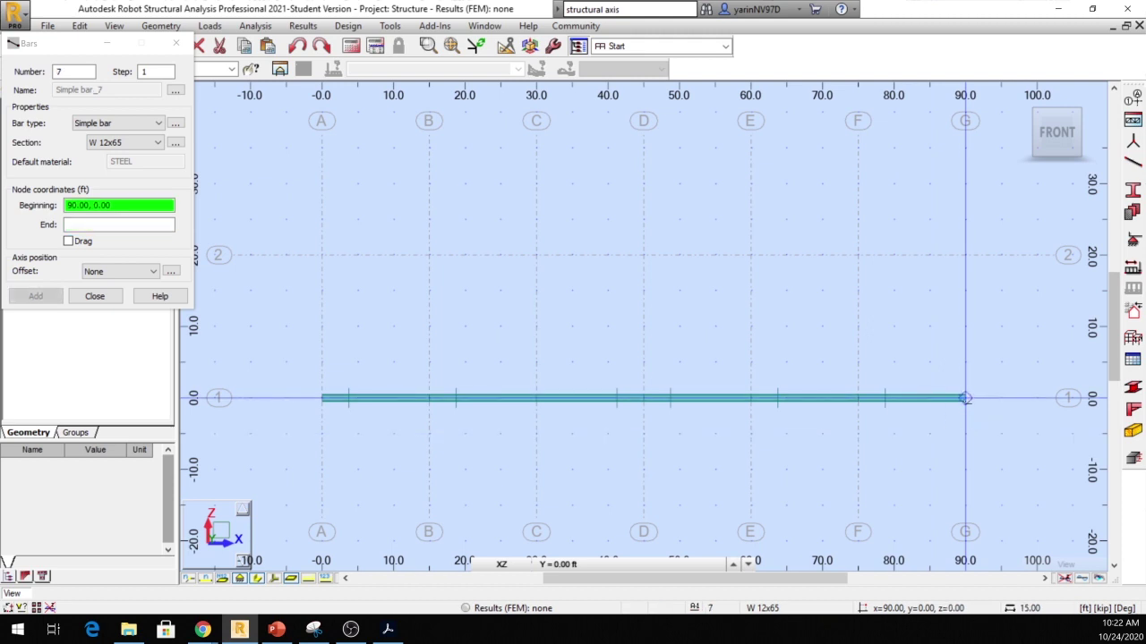
Draw the end diagonal from G-1 to F-2, plus two top chord bars along axis 2 from F to E and E to D
click(965, 397)
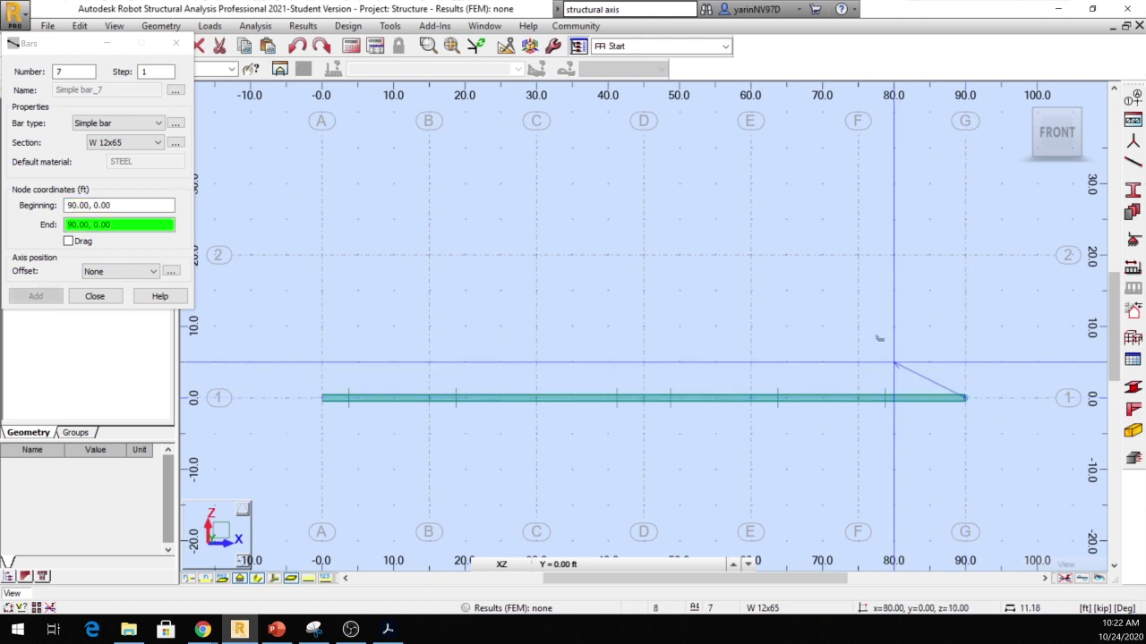
click(857, 256)
click(858, 256)
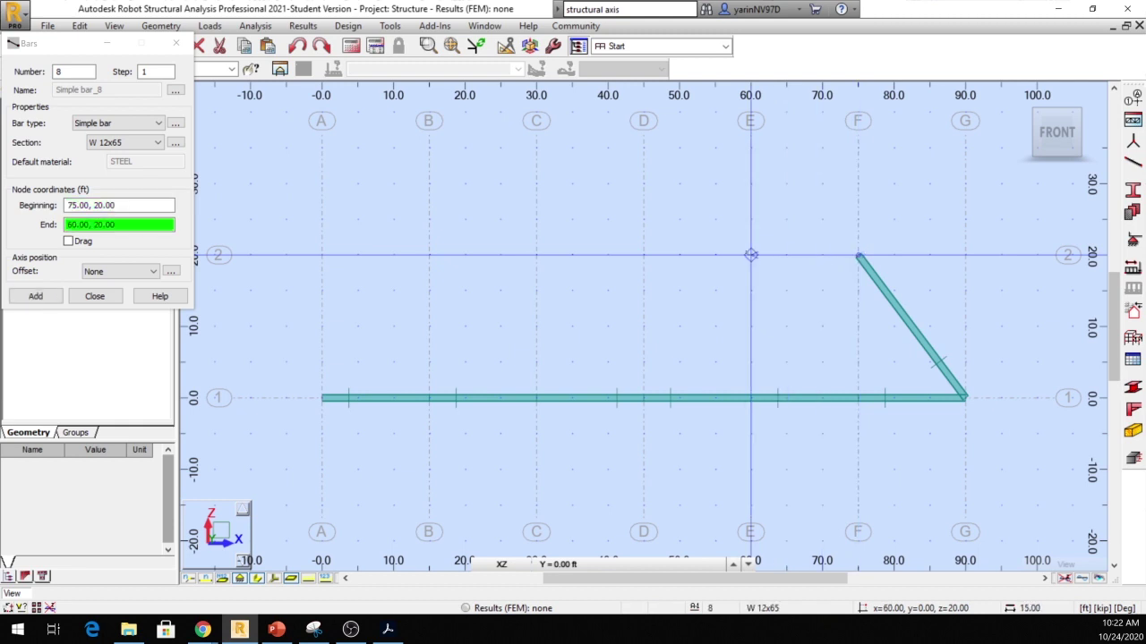
click(750, 255)
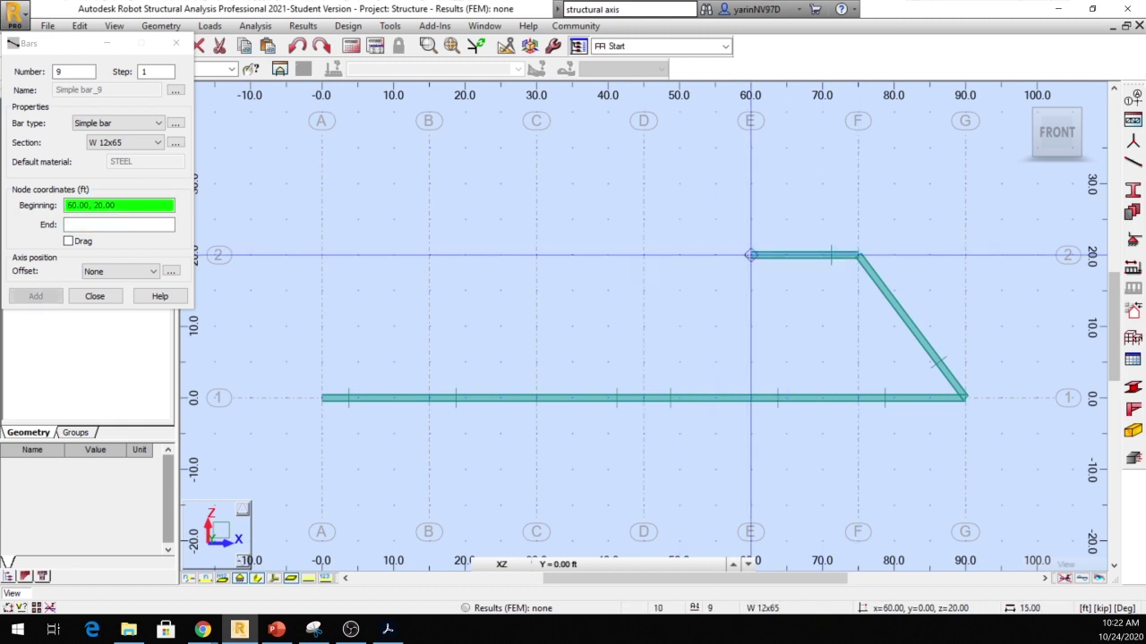
click(750, 255)
click(643, 255)
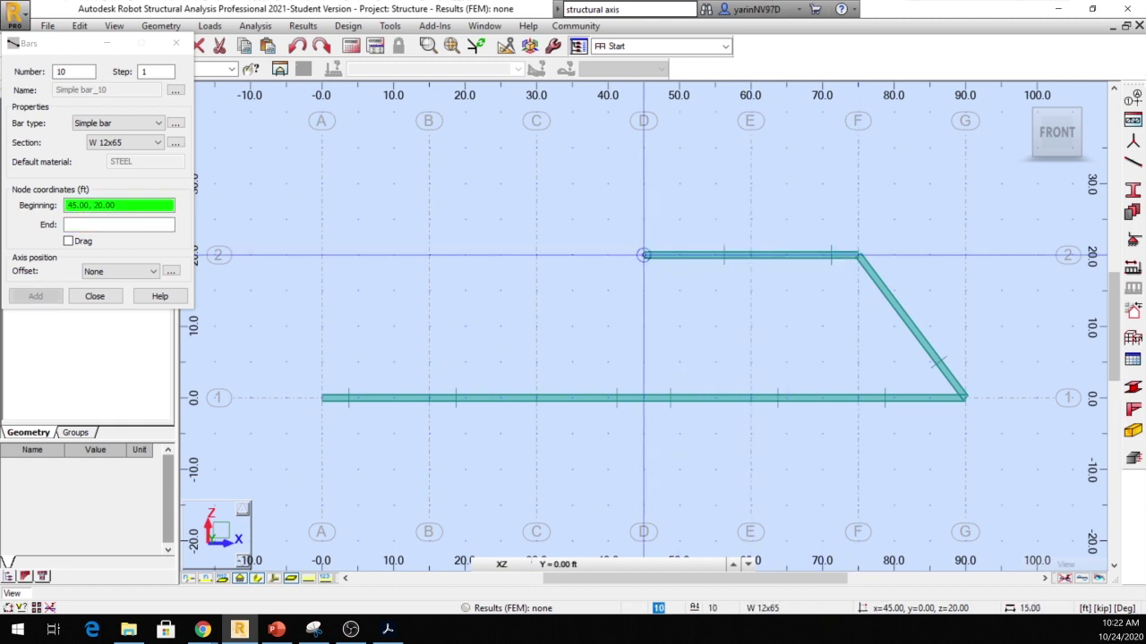
Draw top chord bars along axis 2 from D to C and C to B, plus the end diagonal from B-2 to A-1
click(644, 255)
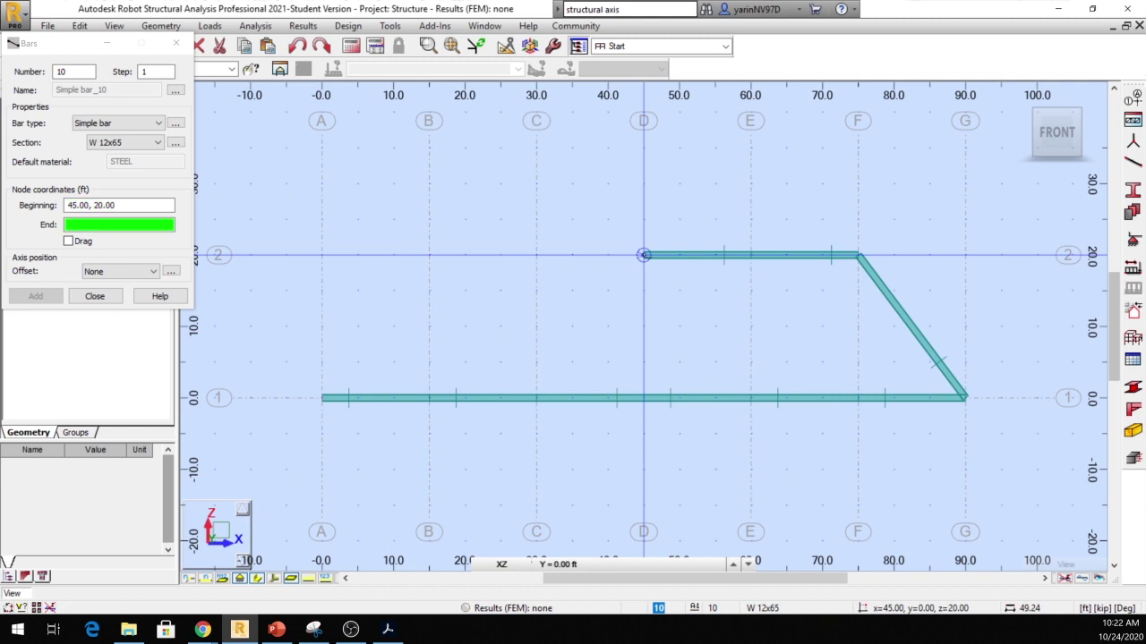
click(536, 255)
click(536, 255)
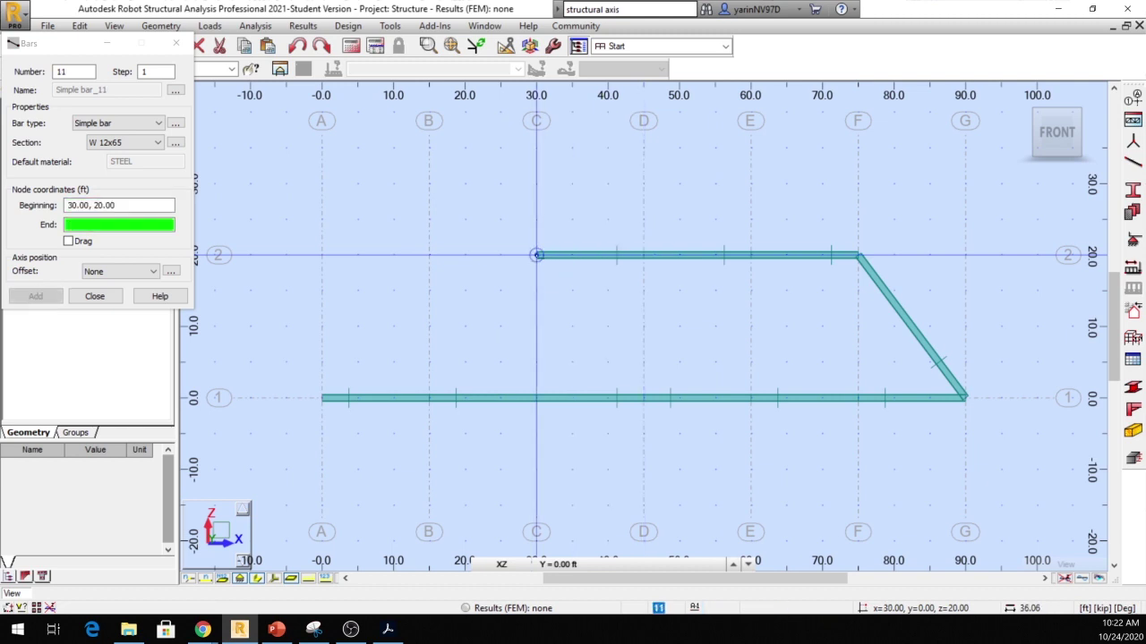
click(428, 255)
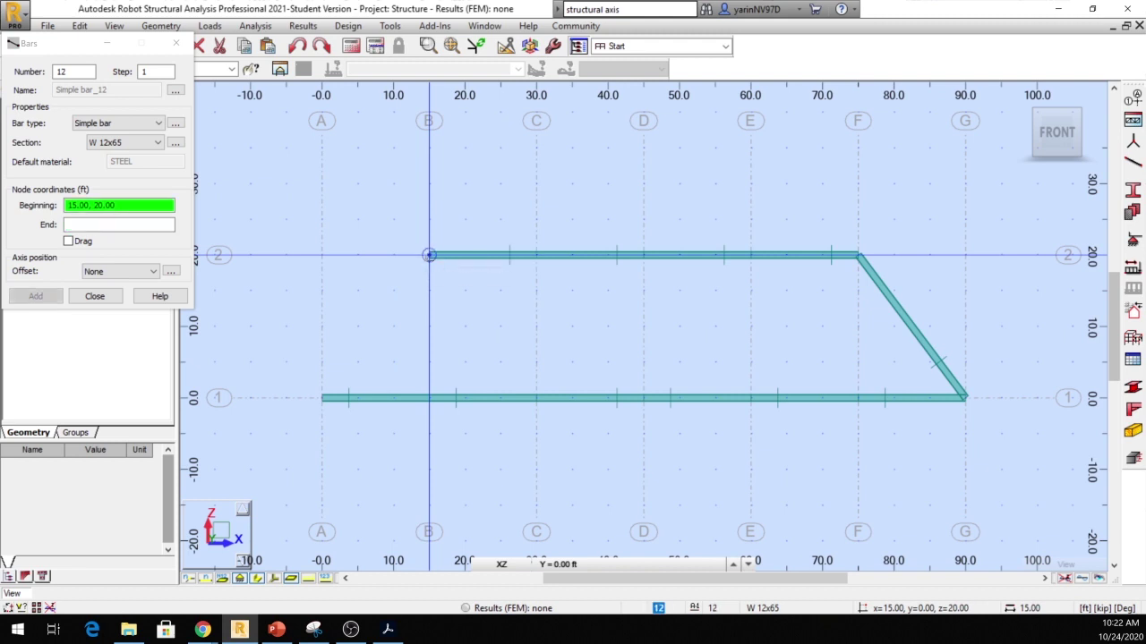
click(429, 255)
click(322, 398)
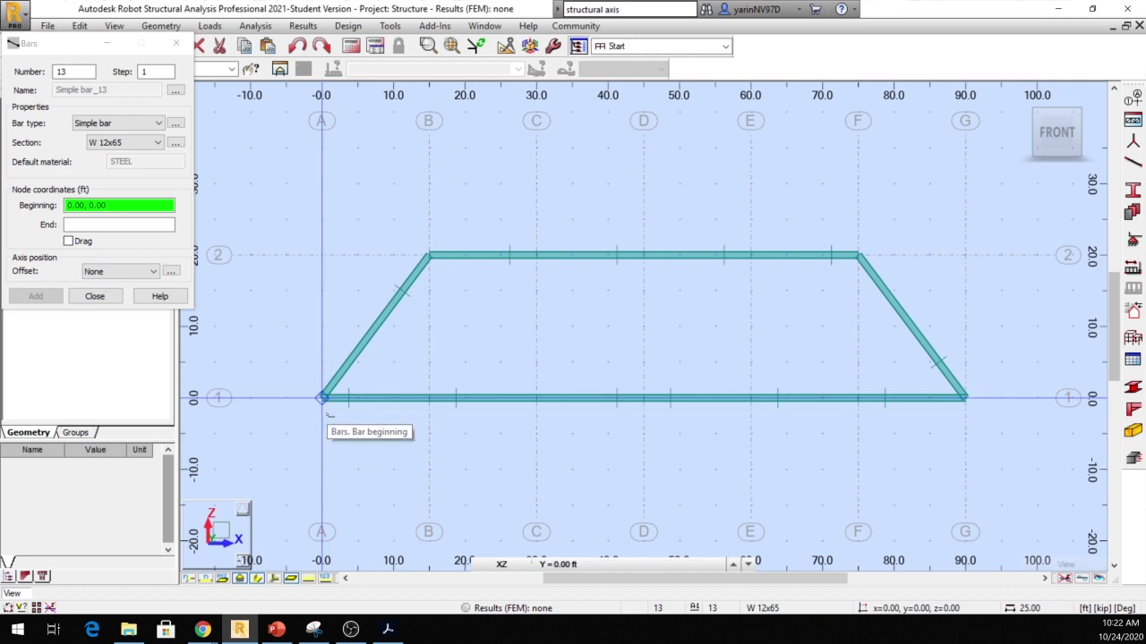
Check the truss sketch in PowerPoint, return to Robot, and draw the vertical on axis B and the diagonal from B-2 to C-1
click(278, 629)
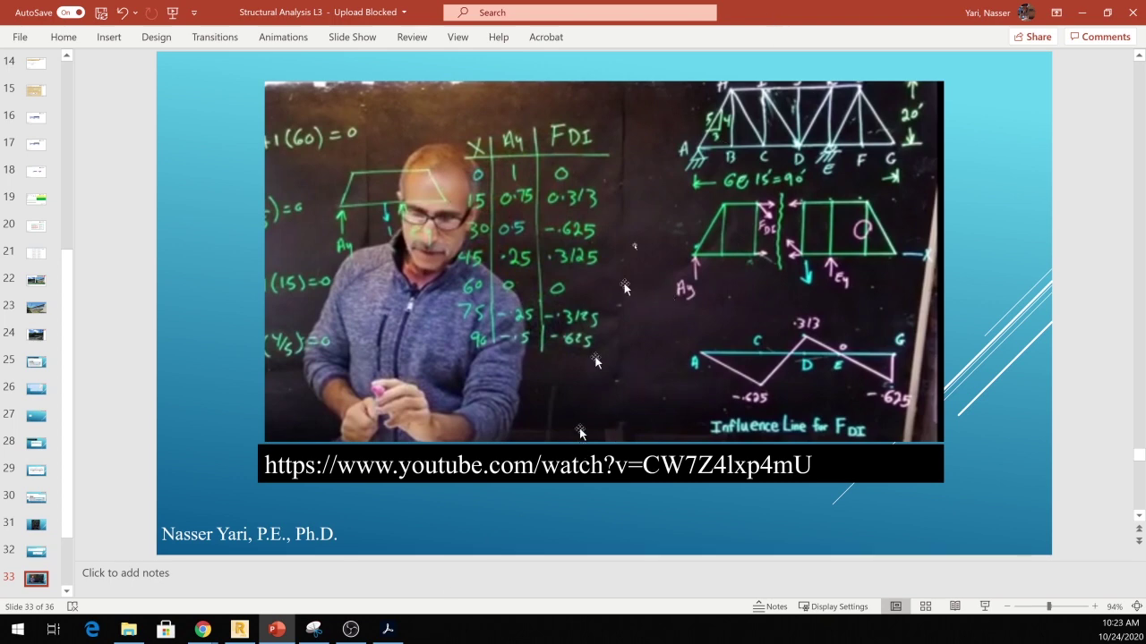
key(alt+Tab)
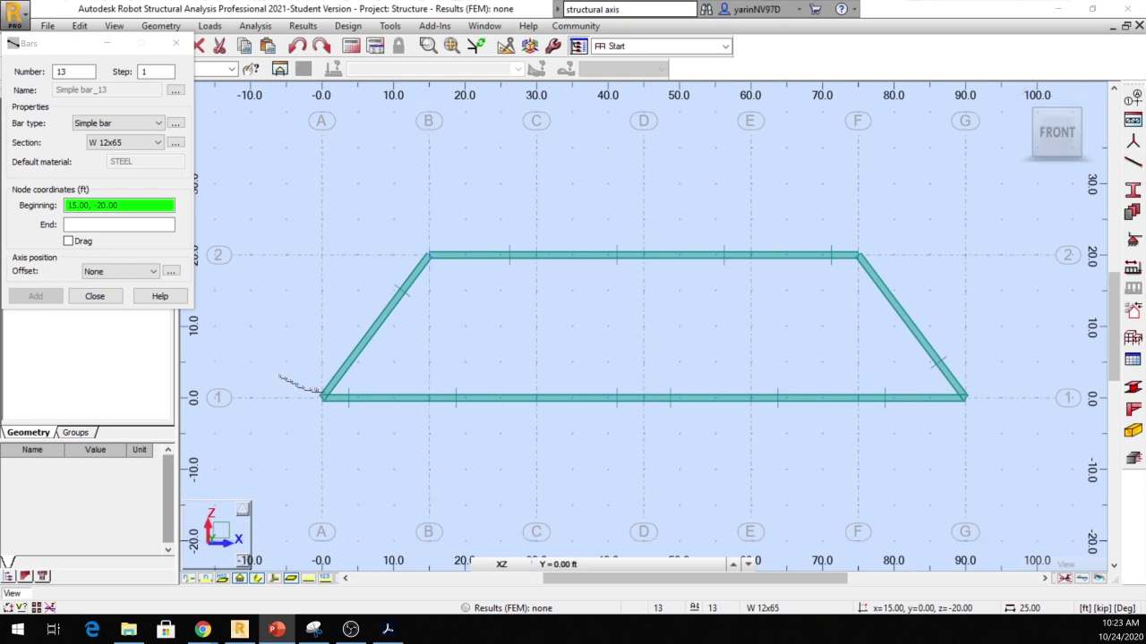
click(430, 398)
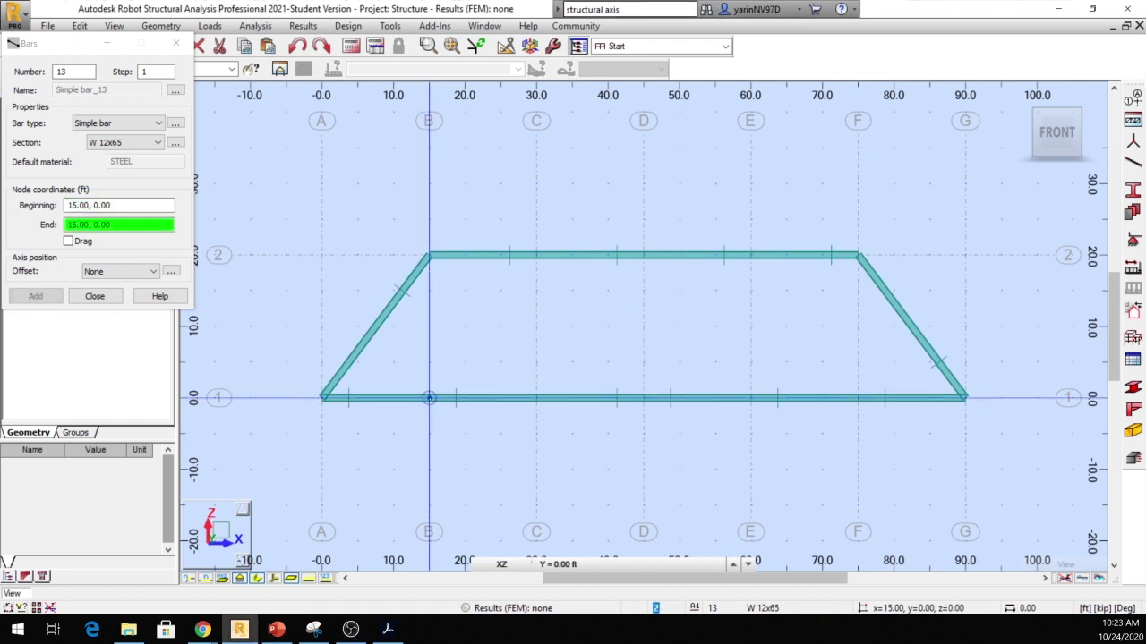
click(430, 257)
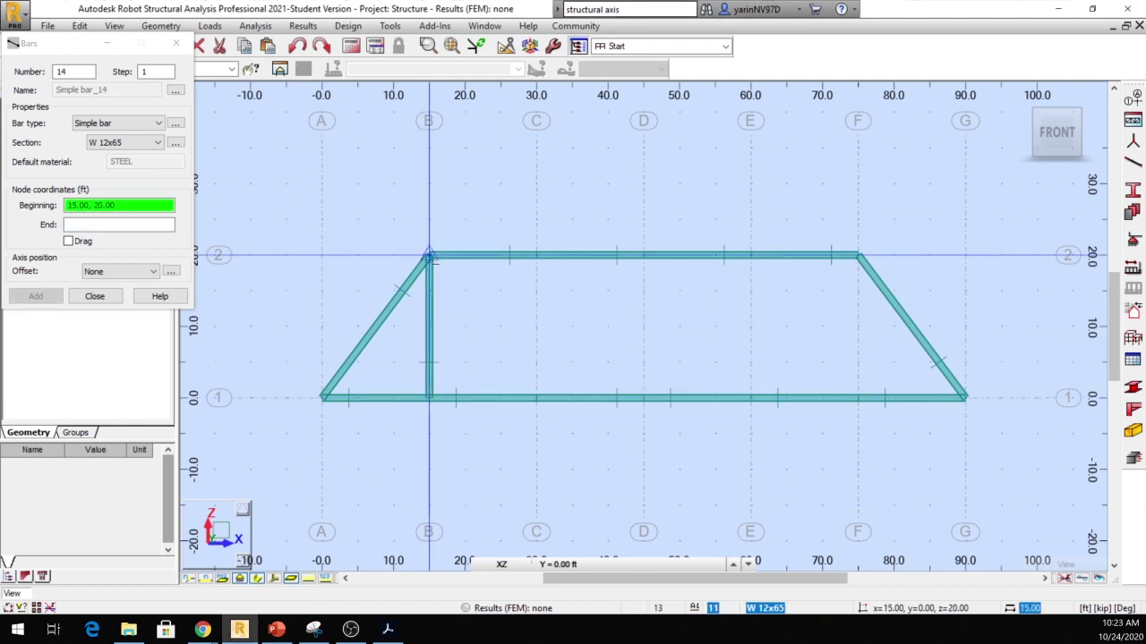
click(429, 257)
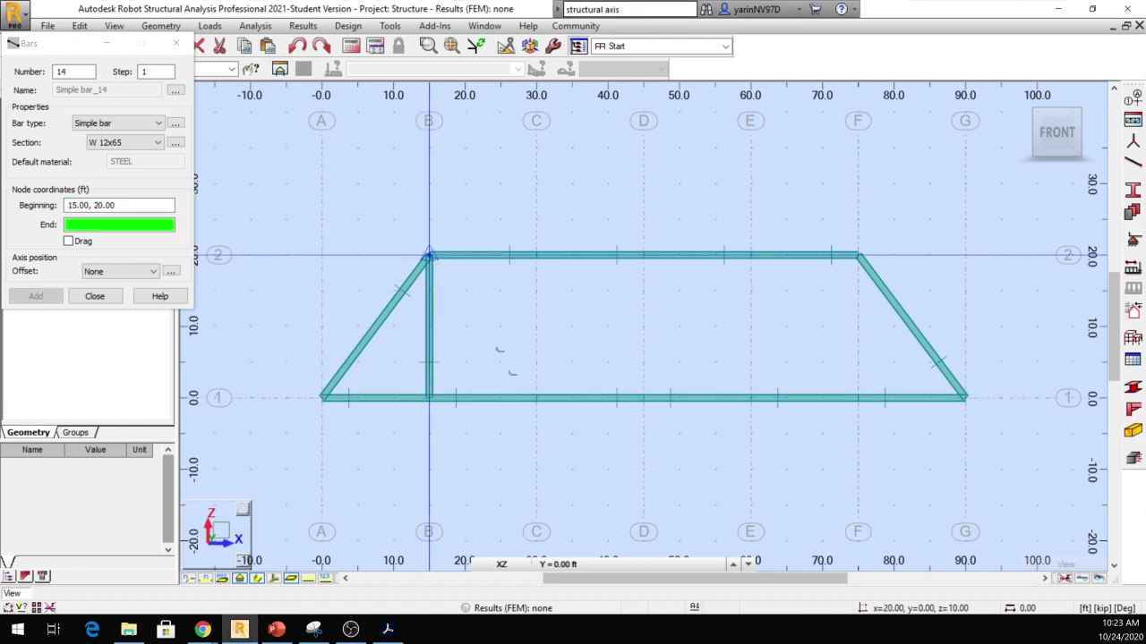
click(536, 398)
Draw the web bars from C-1 to C-2, C-2 to D-1, and D-1 to D-2
click(535, 398)
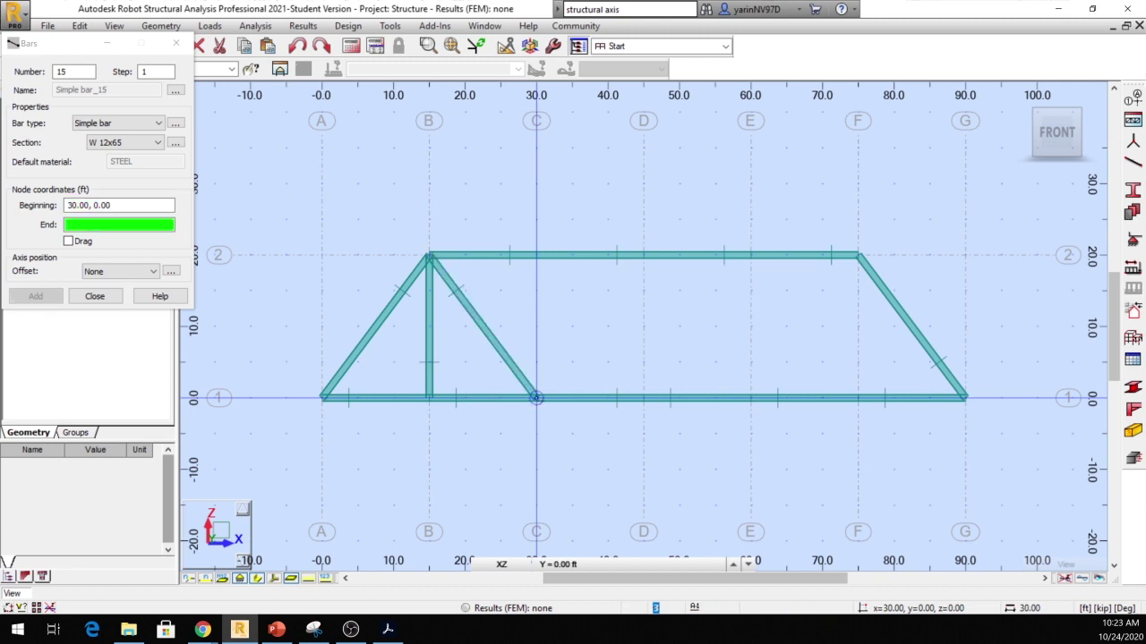
click(537, 257)
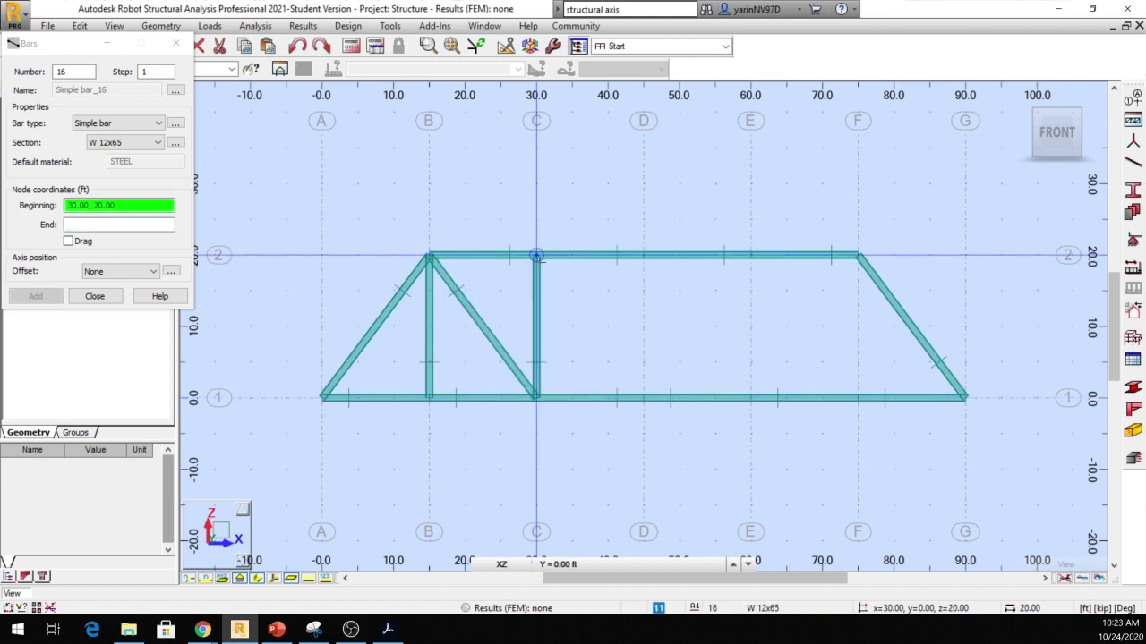
click(537, 257)
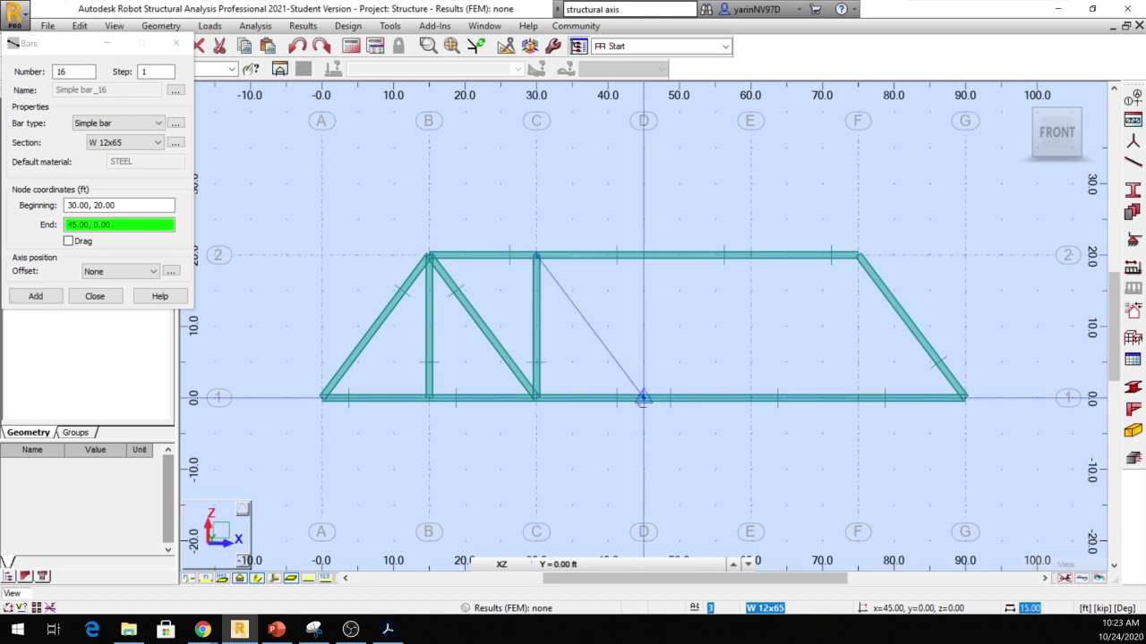
click(641, 398)
click(641, 398)
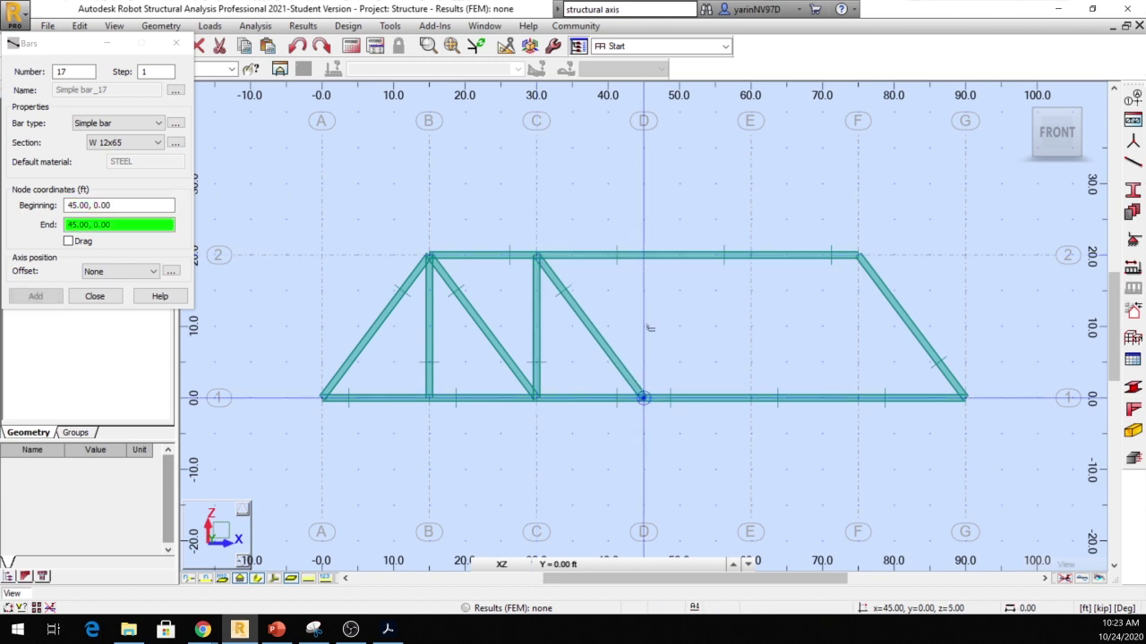
click(642, 256)
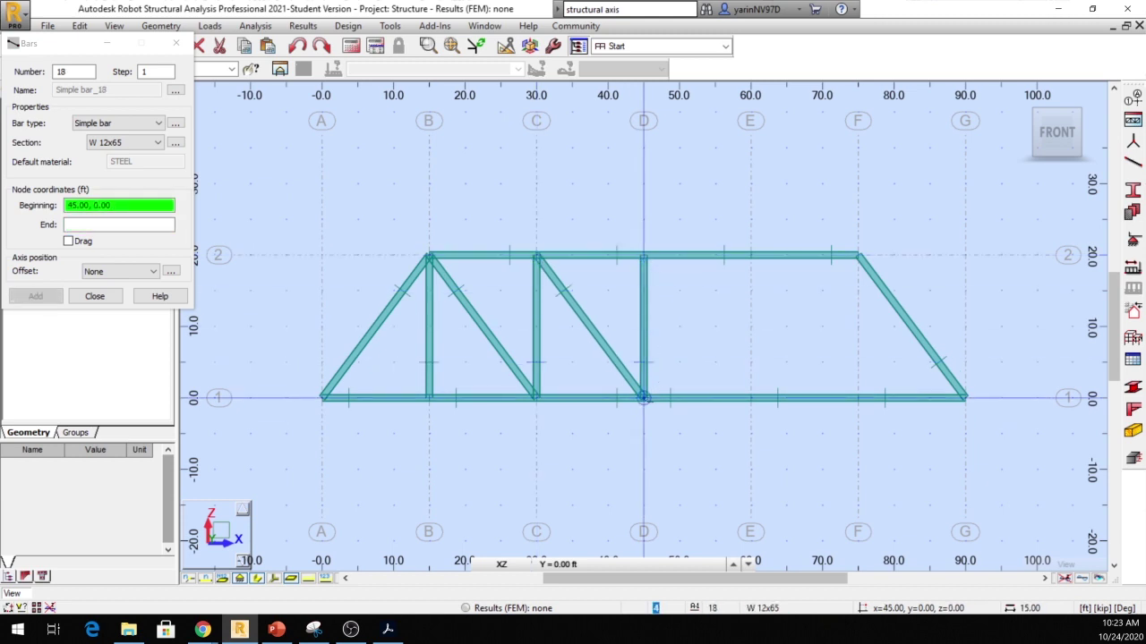
Draw the diagonal from D-1 to E-2 and the vertical on axis E from 0 to 20 ft
click(642, 397)
click(750, 256)
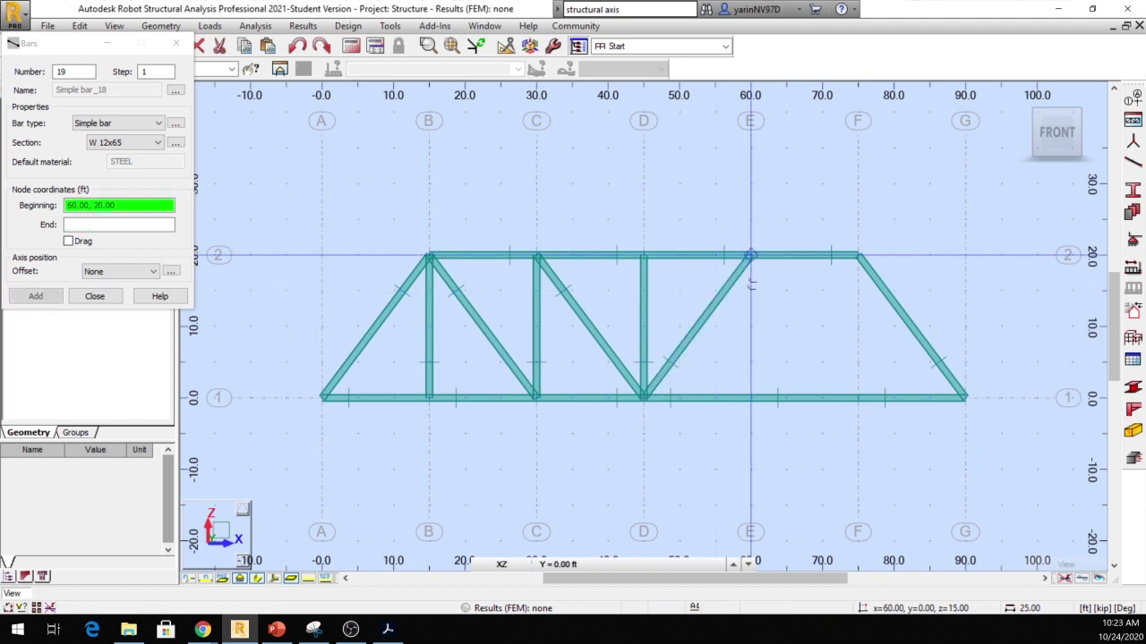
click(743, 397)
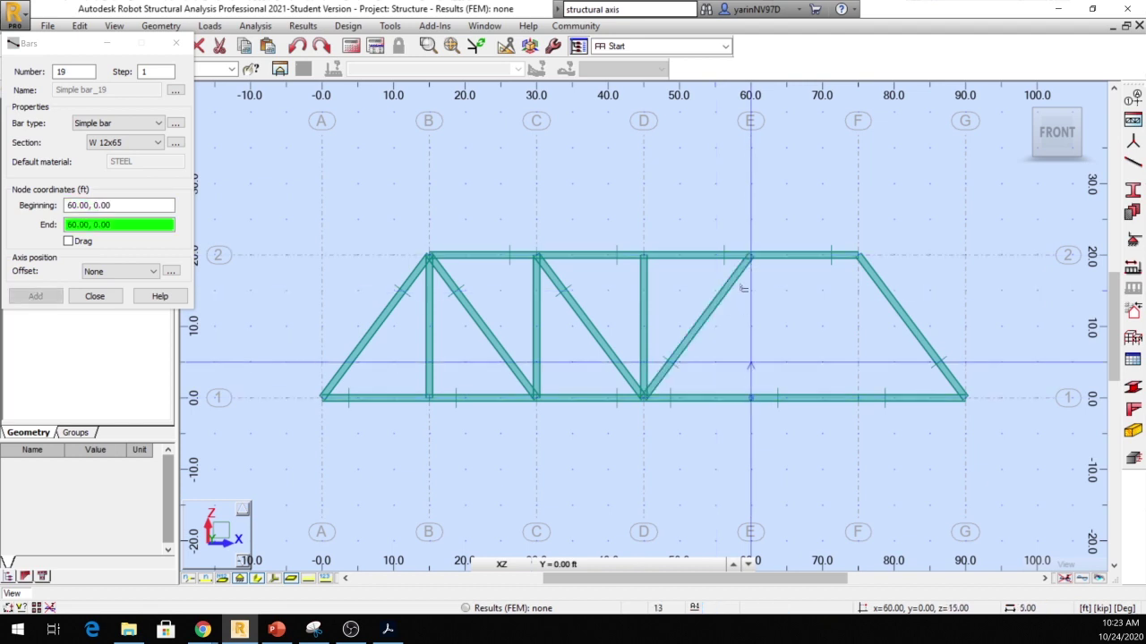
click(750, 256)
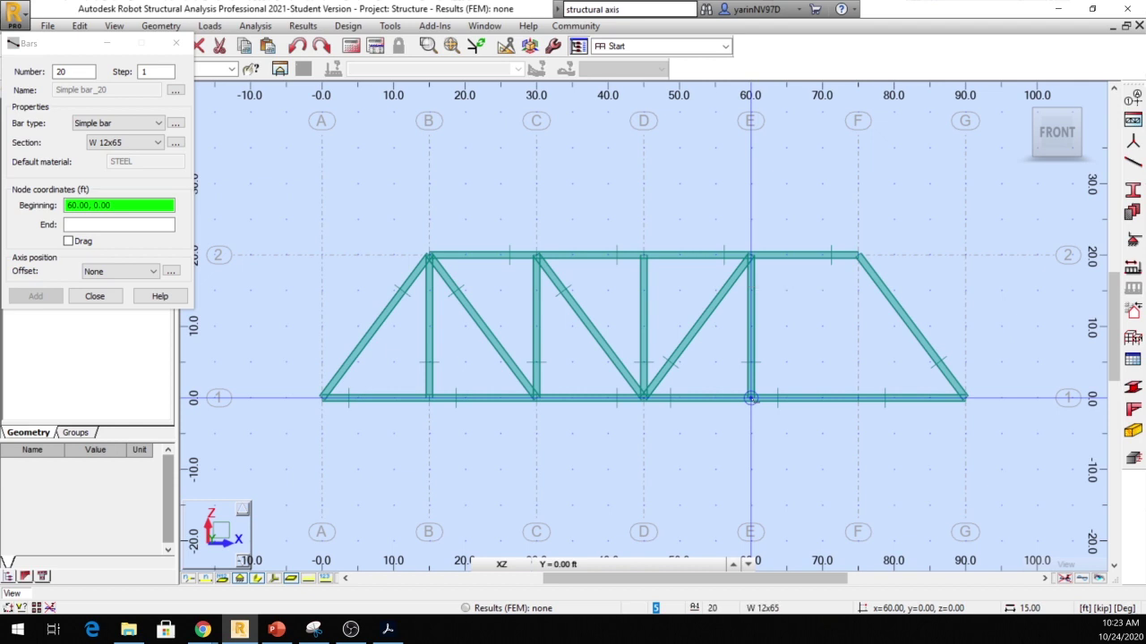
Complete the web with bars from E-1 to F-2 and F-2 to F-1, and hide the section shapes
click(750, 398)
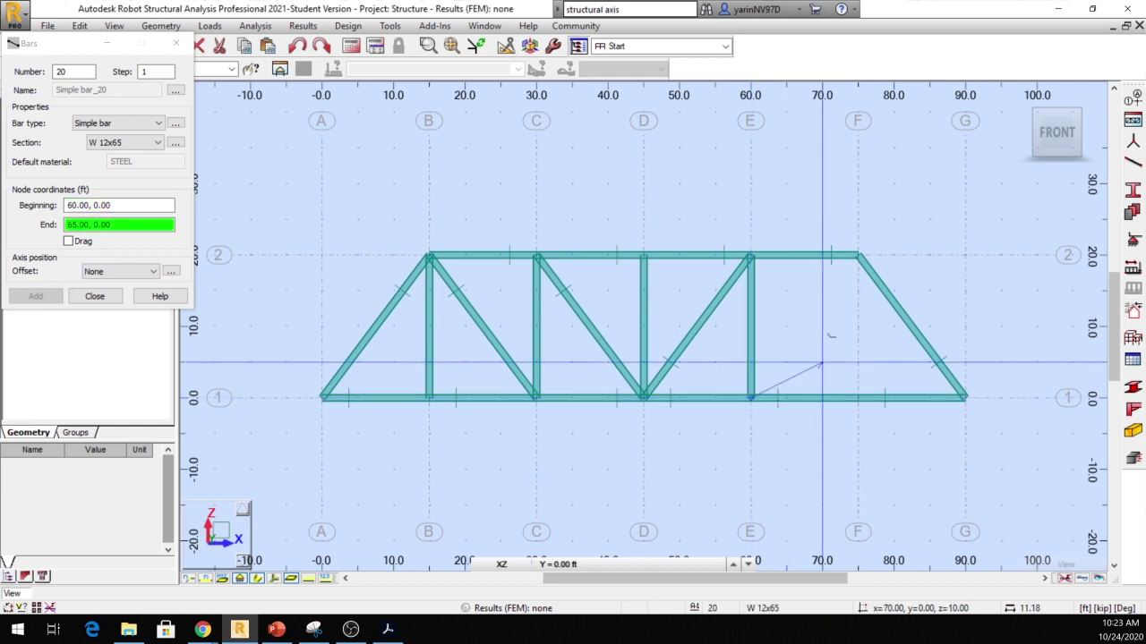
click(857, 256)
click(858, 256)
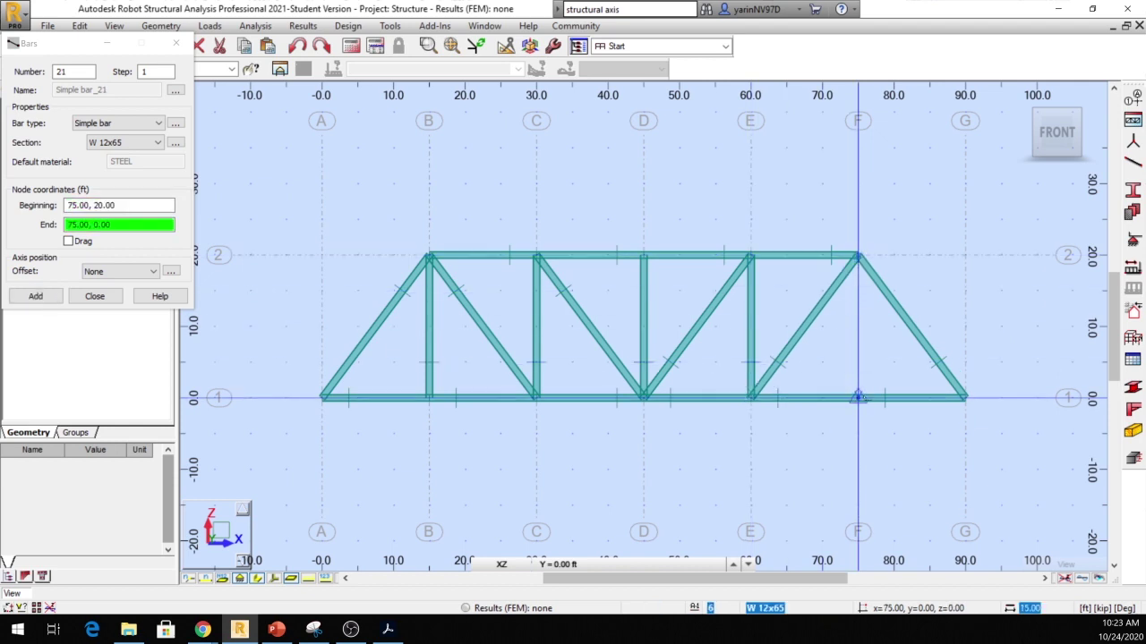
click(858, 399)
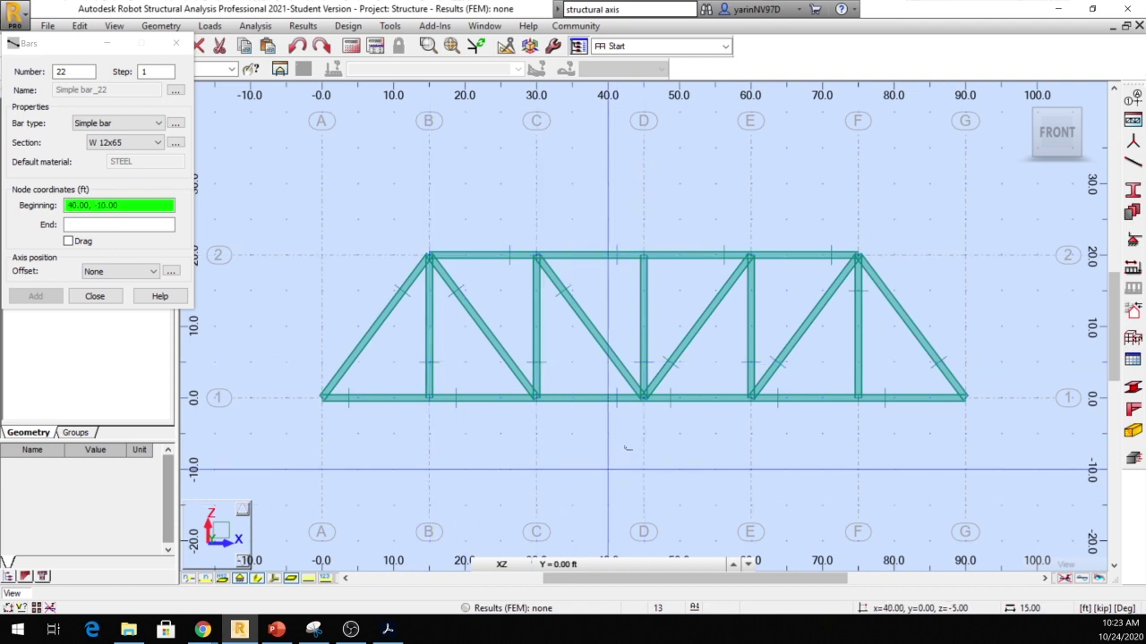
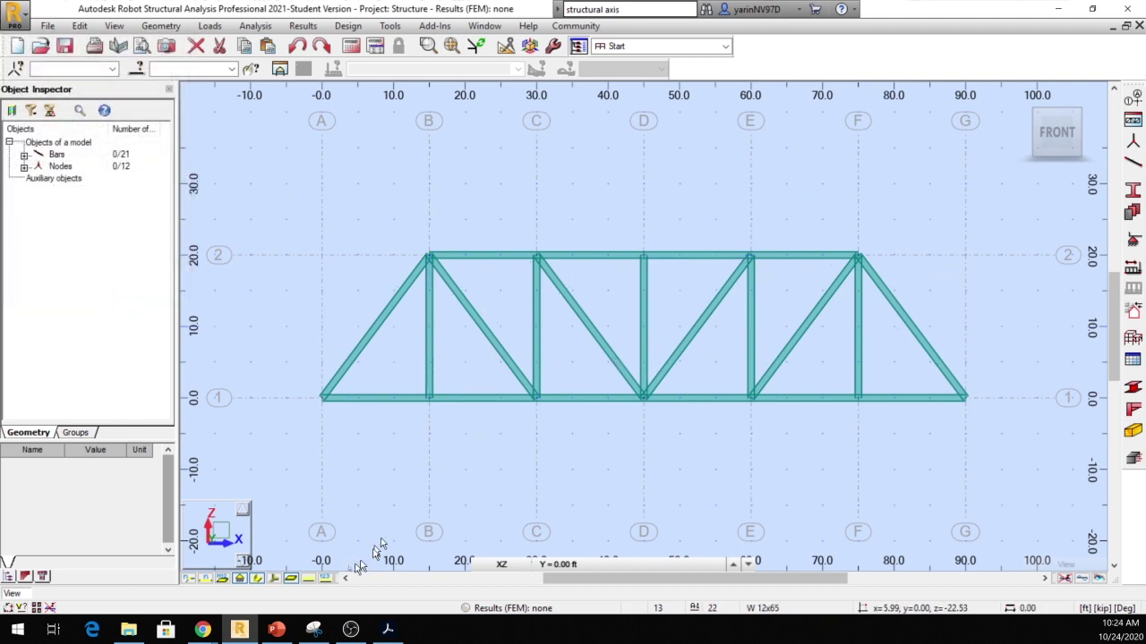
click(258, 579)
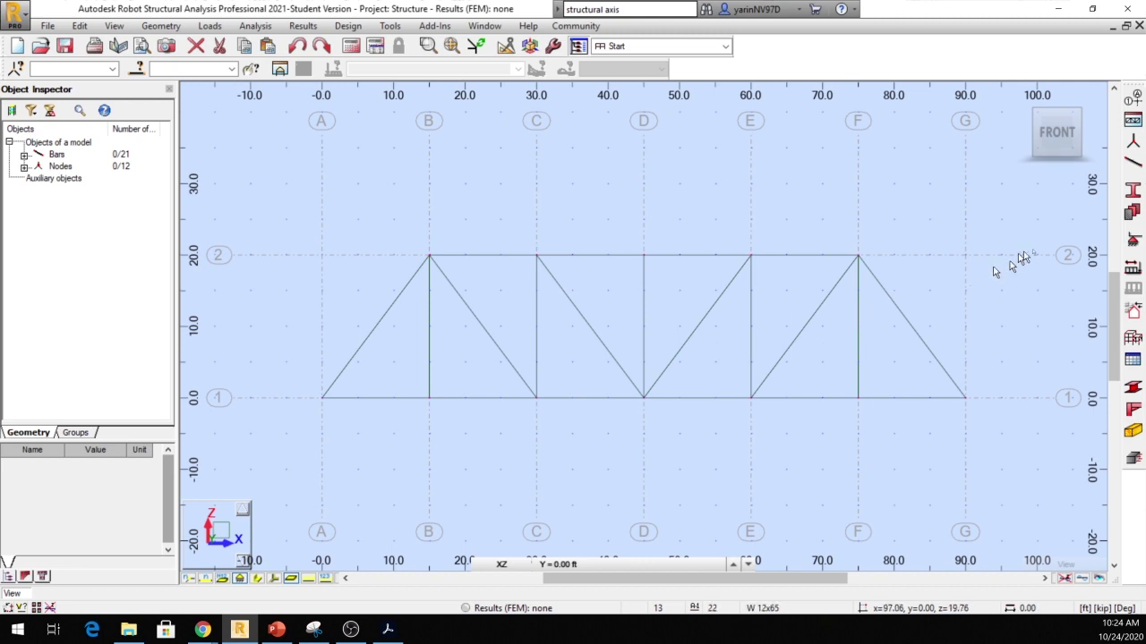
click(1134, 242)
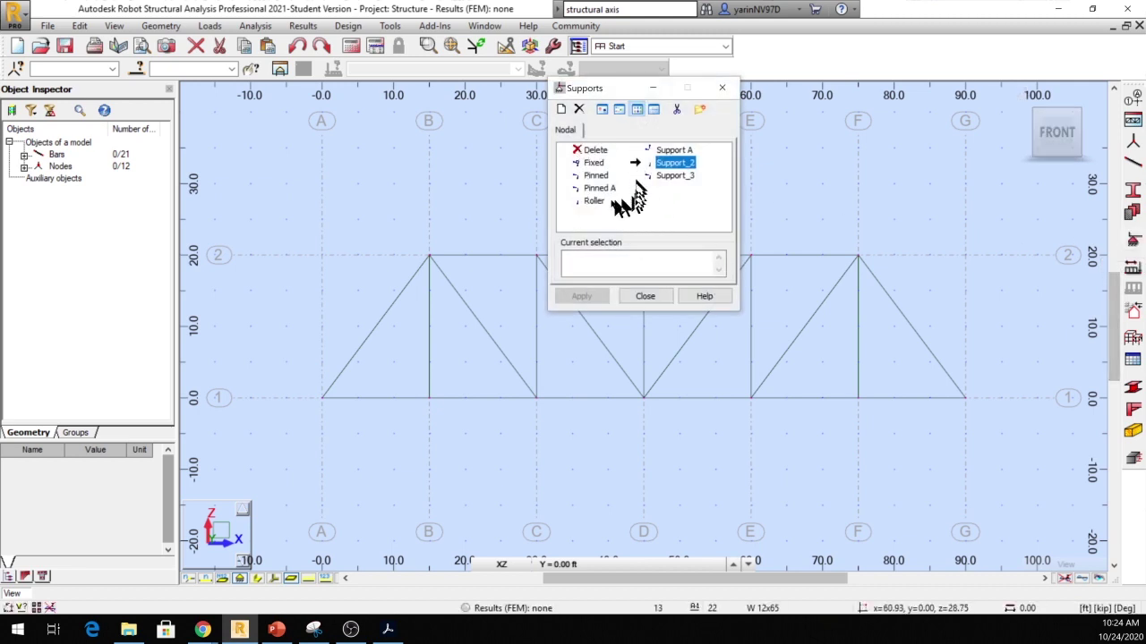
click(561, 108)
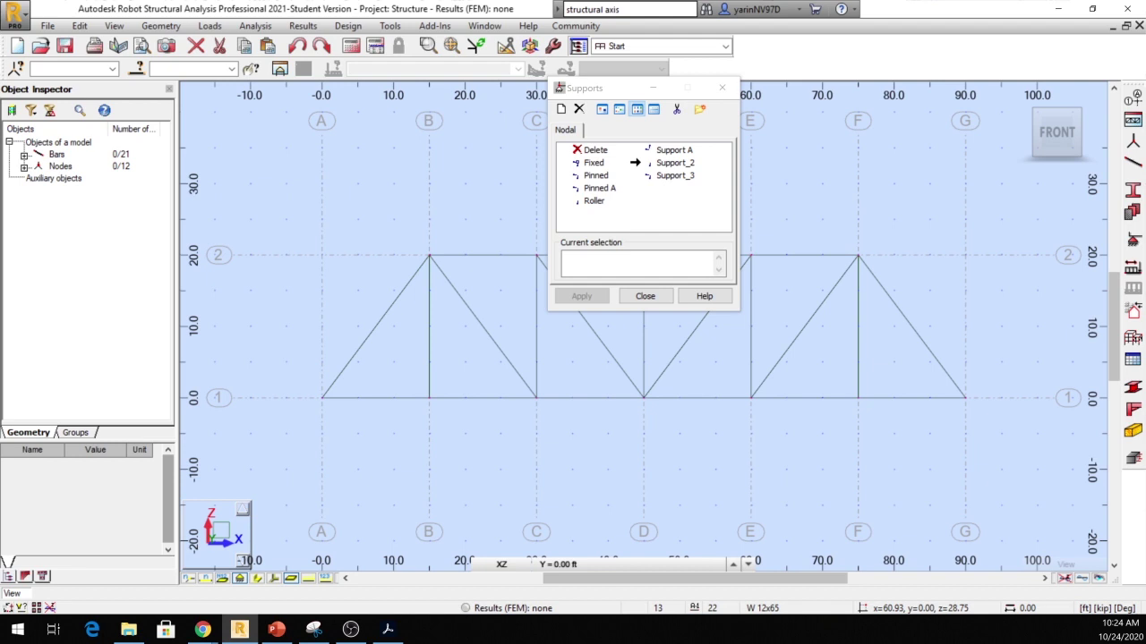
drag(169, 146, 374, 148)
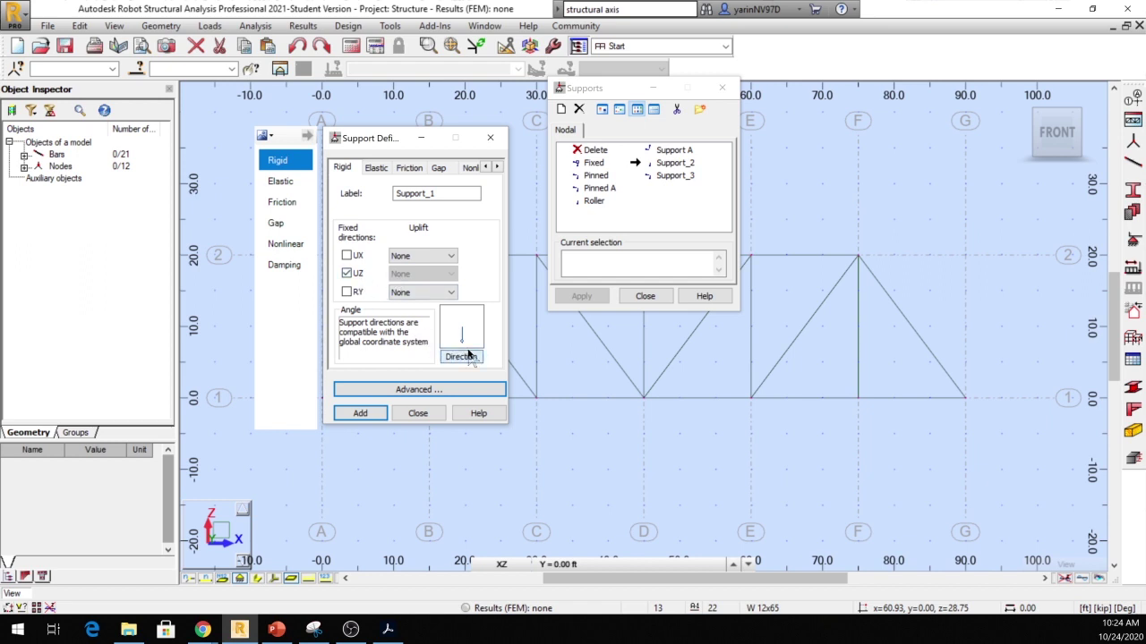
click(346, 255)
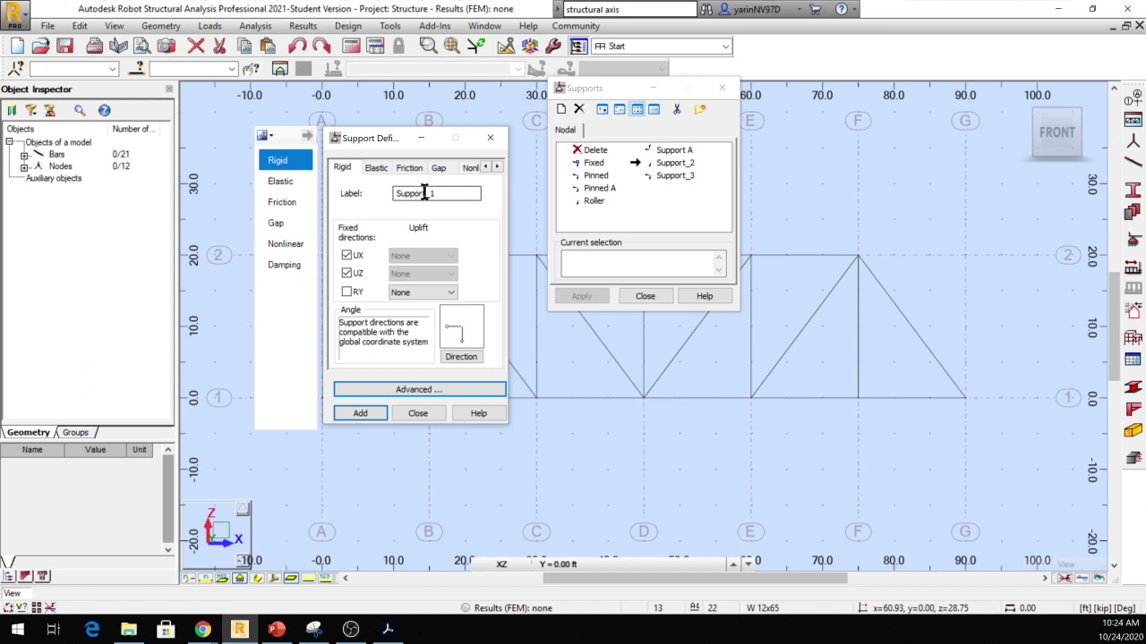
click(348, 256)
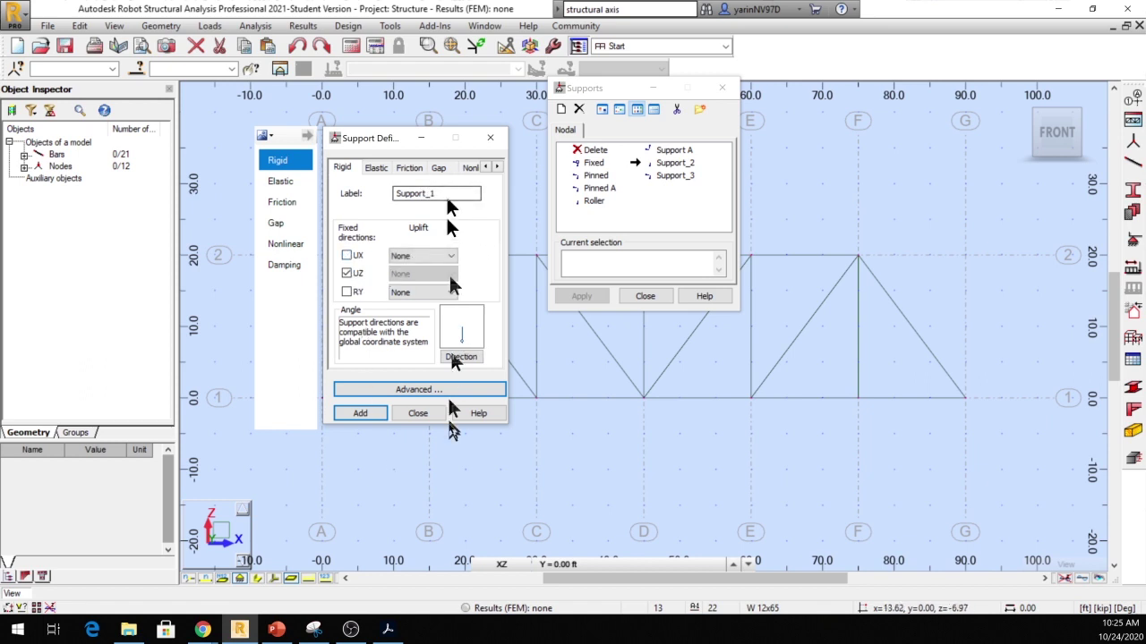
click(417, 414)
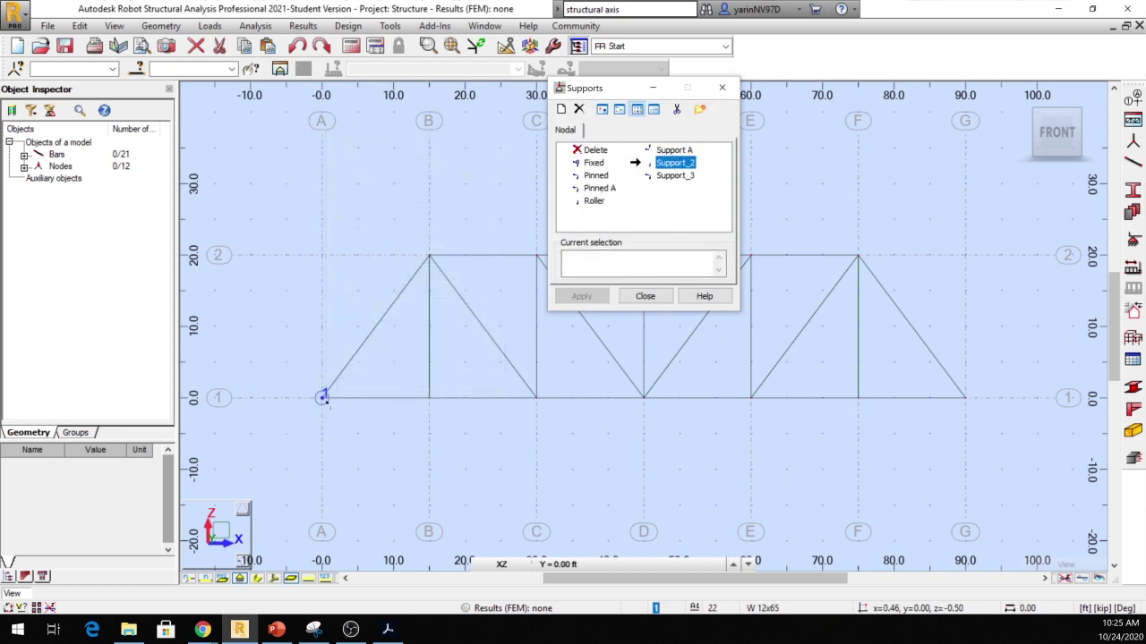
Assign a Pinned support to the bottom chord node at A-1 and a Roller support to the node at E-1
click(594, 175)
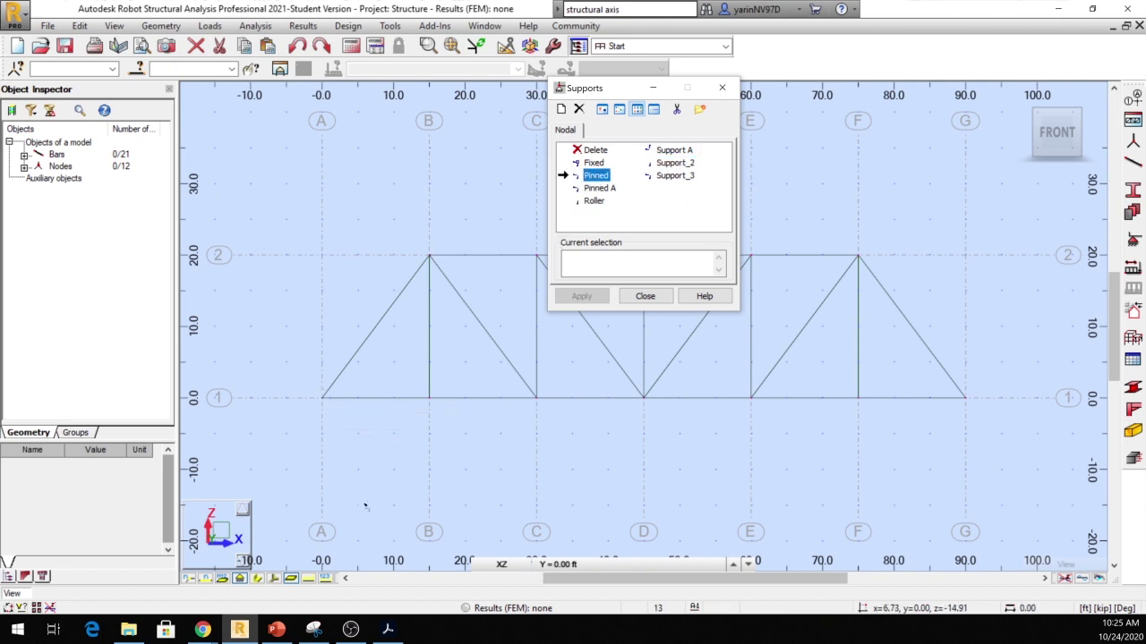
click(322, 398)
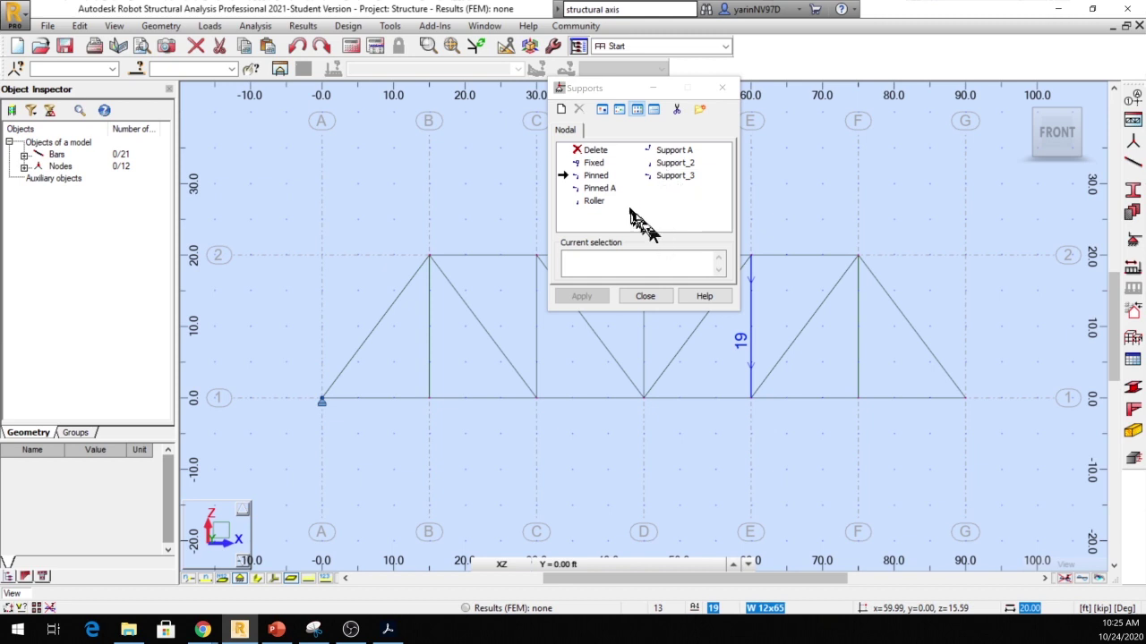
click(594, 202)
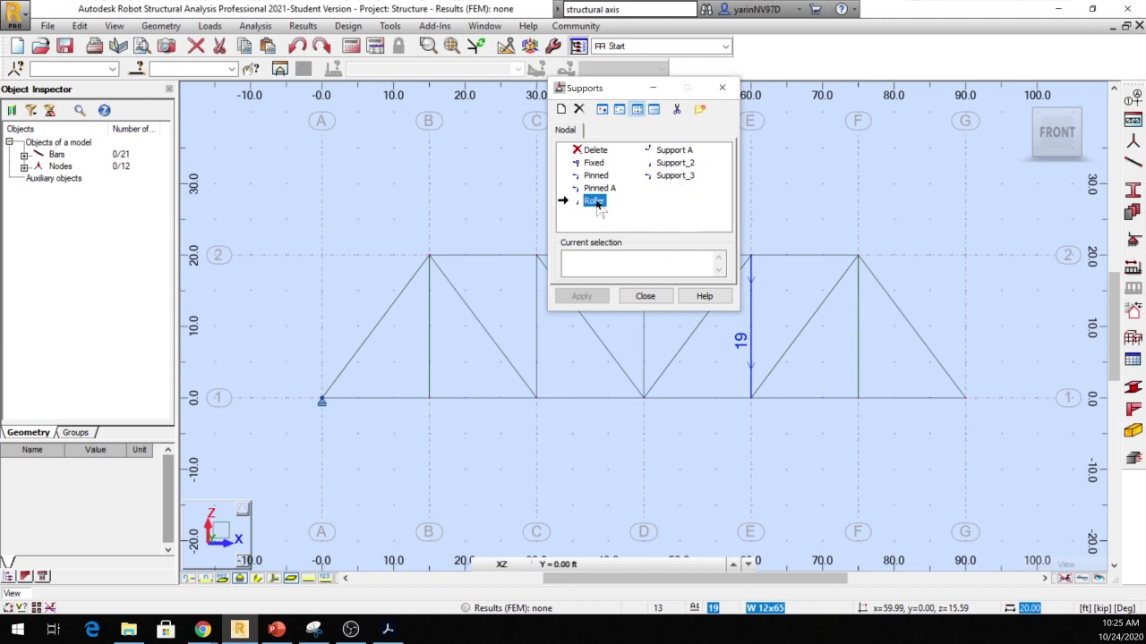
click(752, 396)
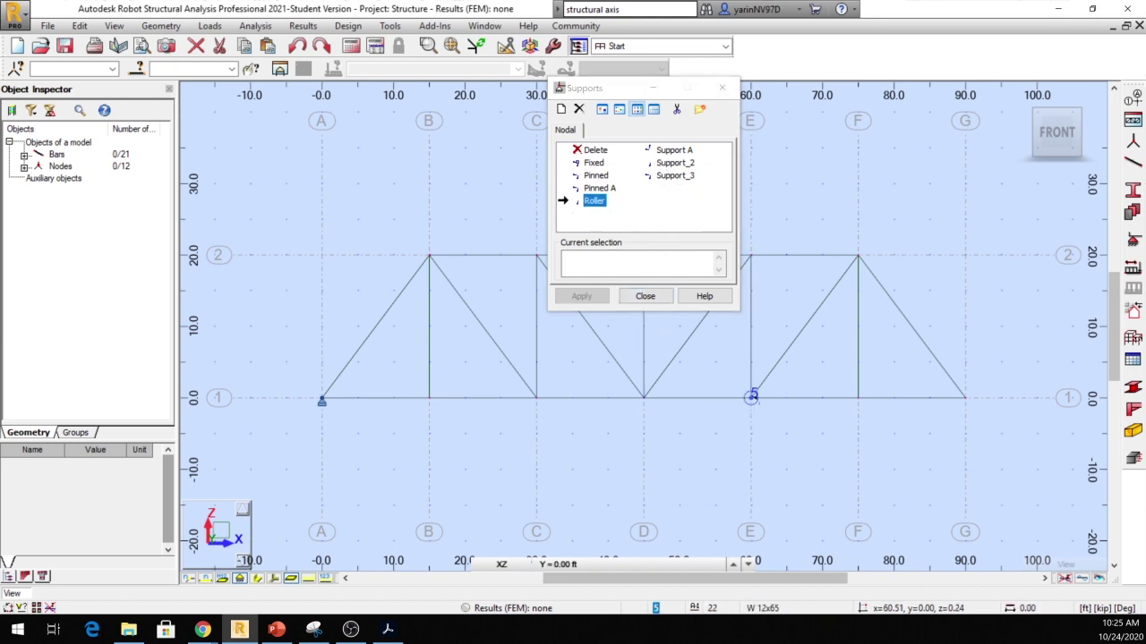
click(645, 296)
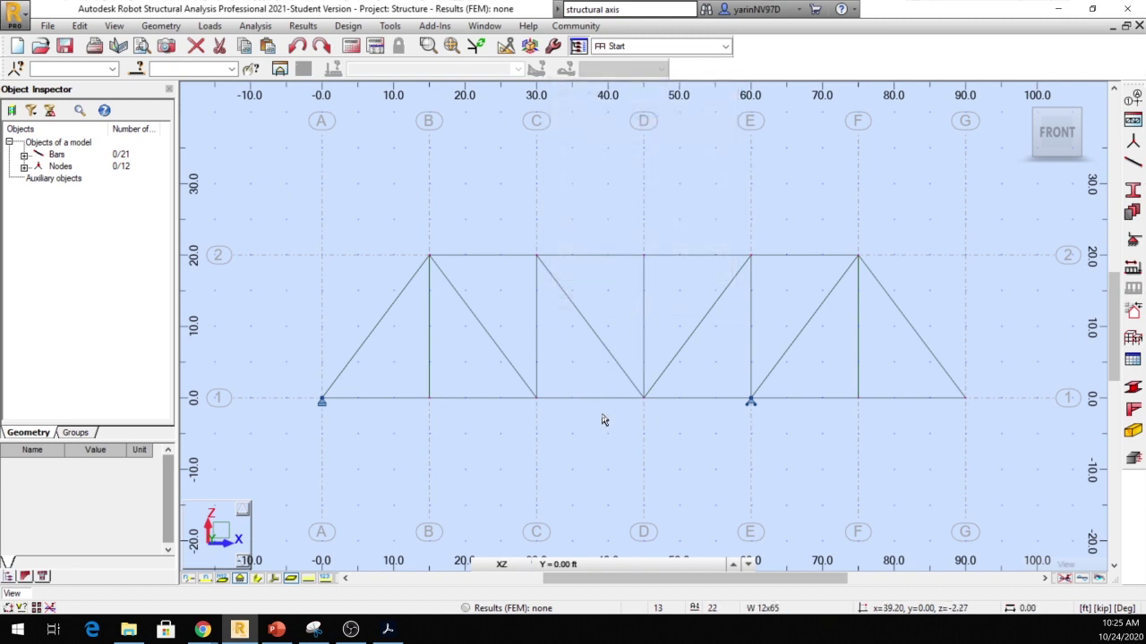
scroll(602, 421, left, 2)
middle_drag(836, 358, 609, 343)
scroll(666, 409, up, 1)
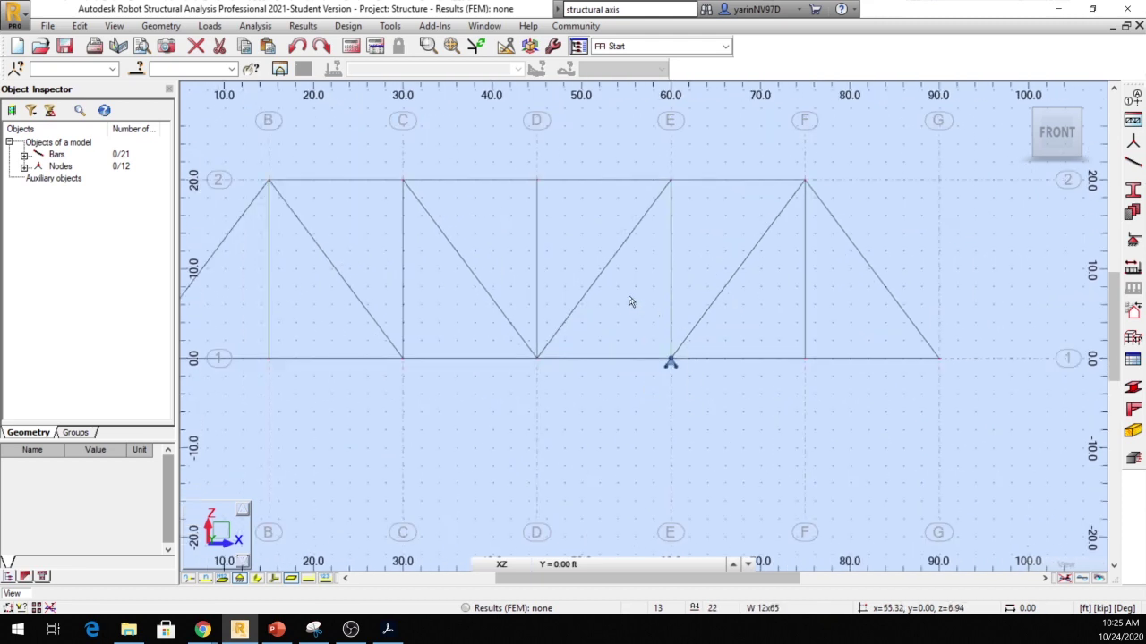
middle_drag(632, 302, 690, 337)
scroll(690, 337, down, 1)
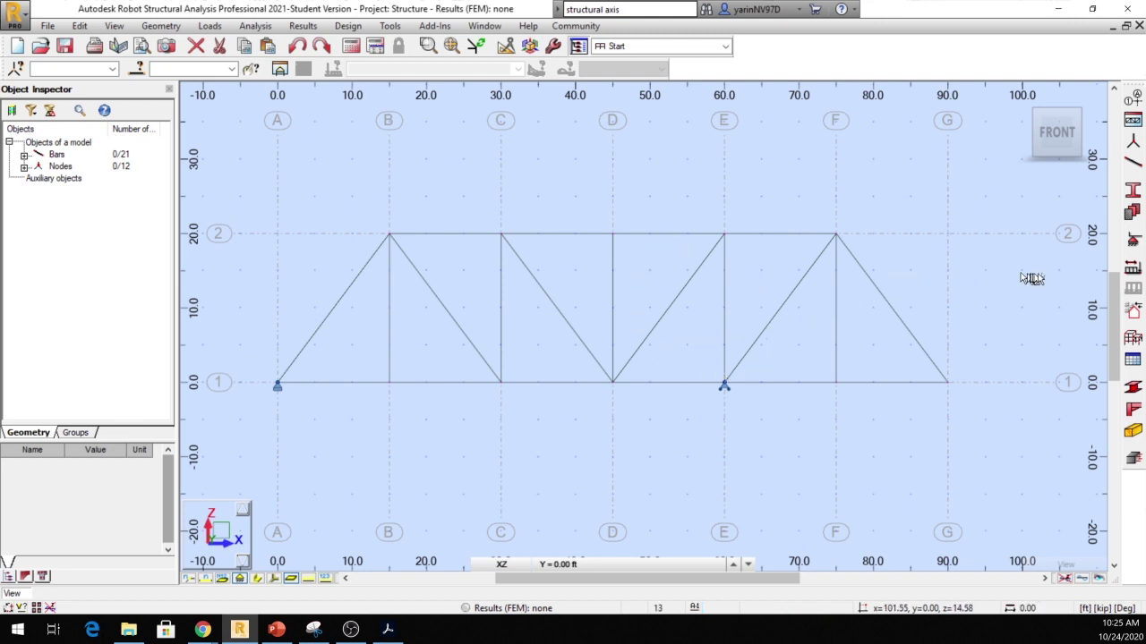
Add load case 1 of dead nature, named DL1, to the list of defined cases
click(1129, 273)
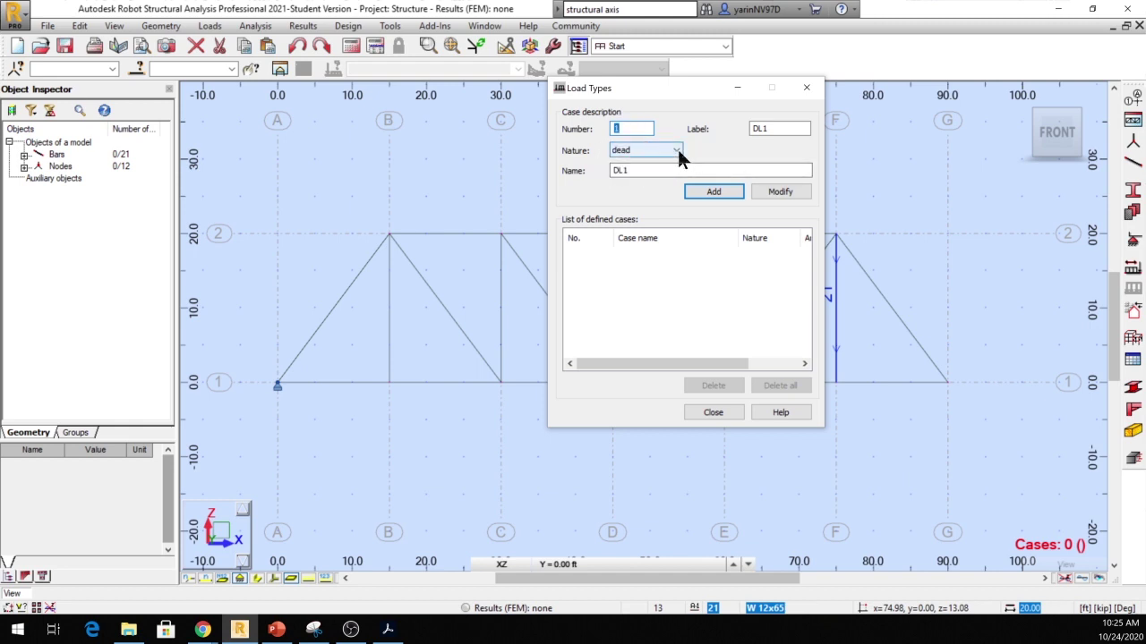
click(676, 151)
click(679, 156)
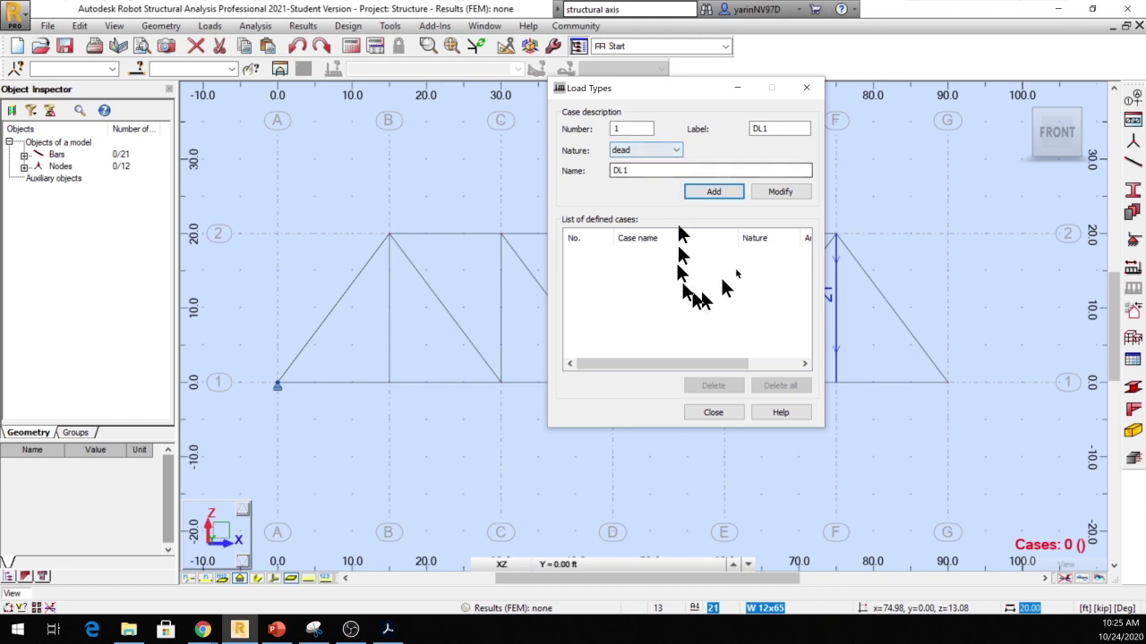
click(704, 194)
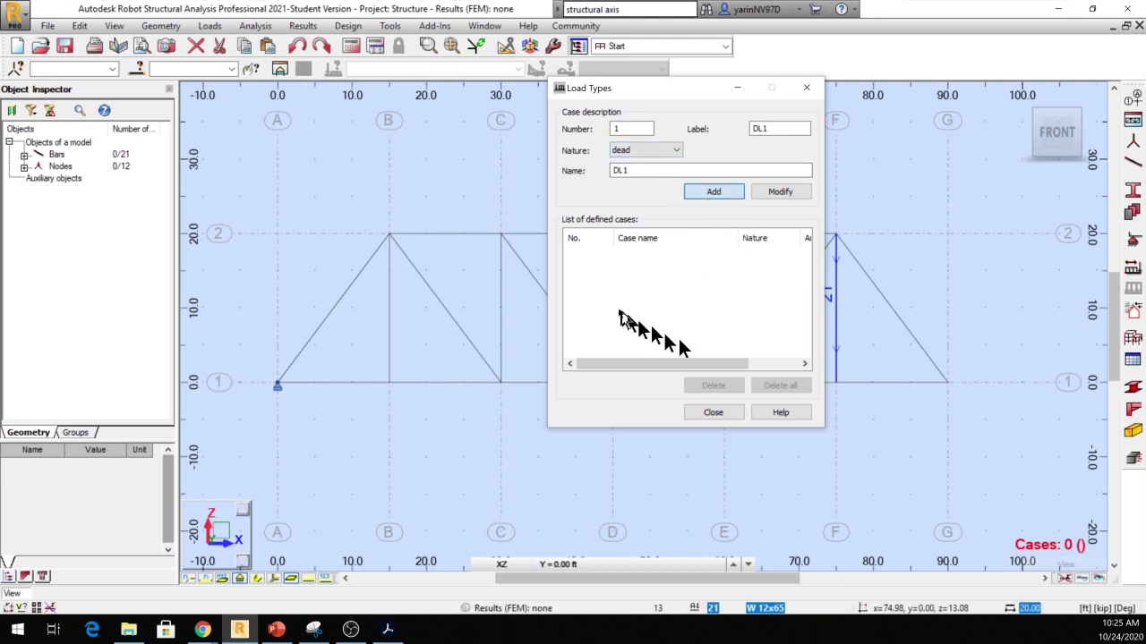
click(706, 413)
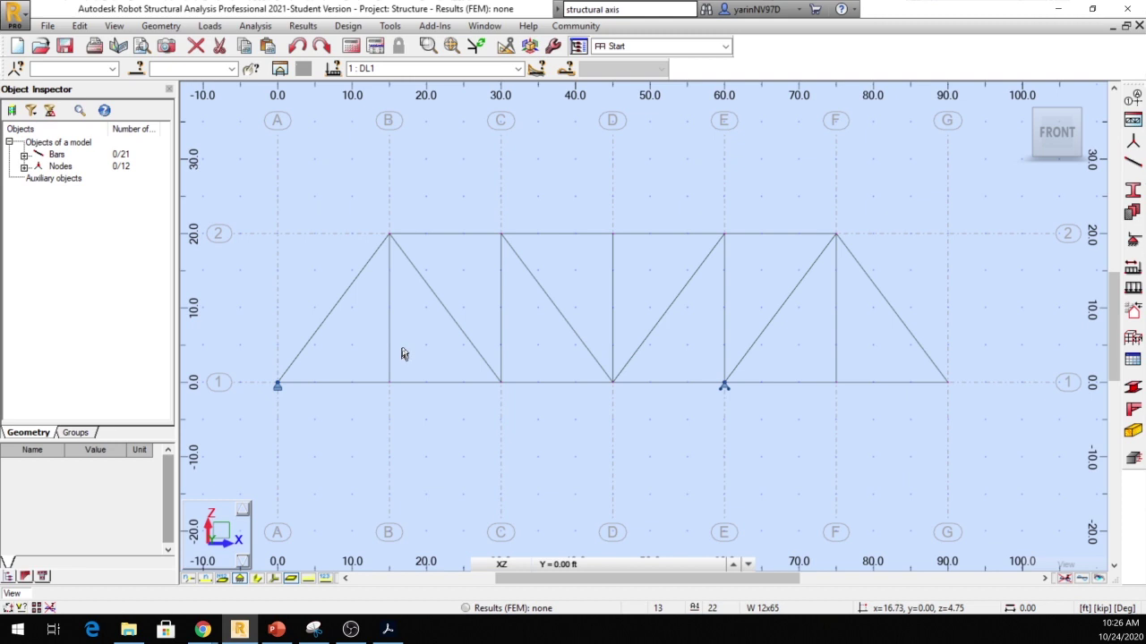
Delete the Test1 vehicle from the moving loads list
click(211, 26)
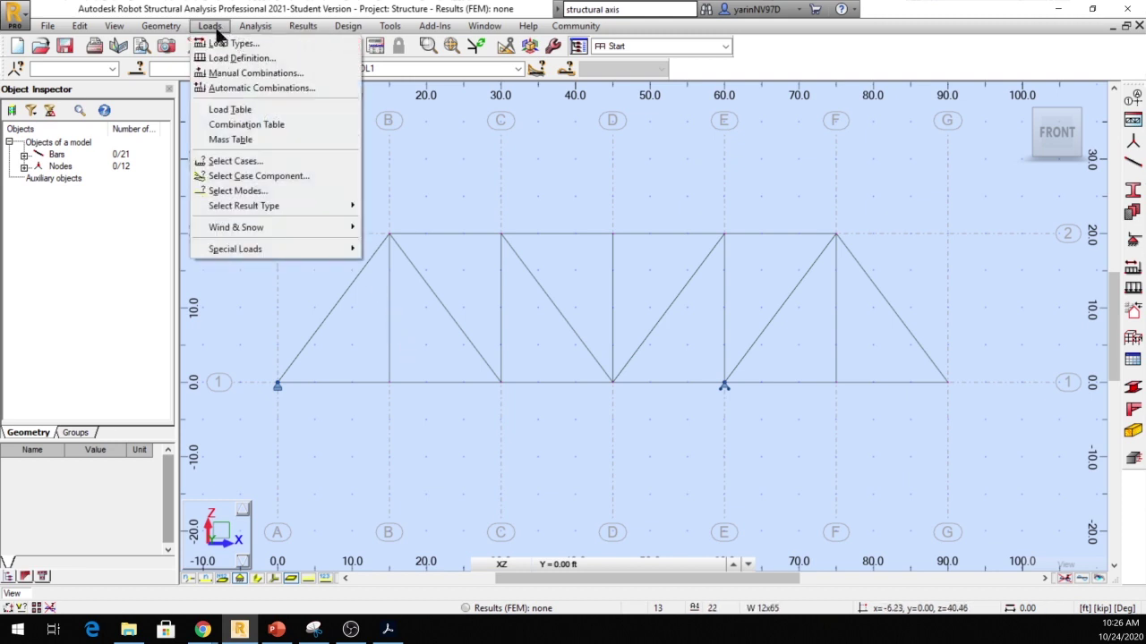
mouse_move(240, 251)
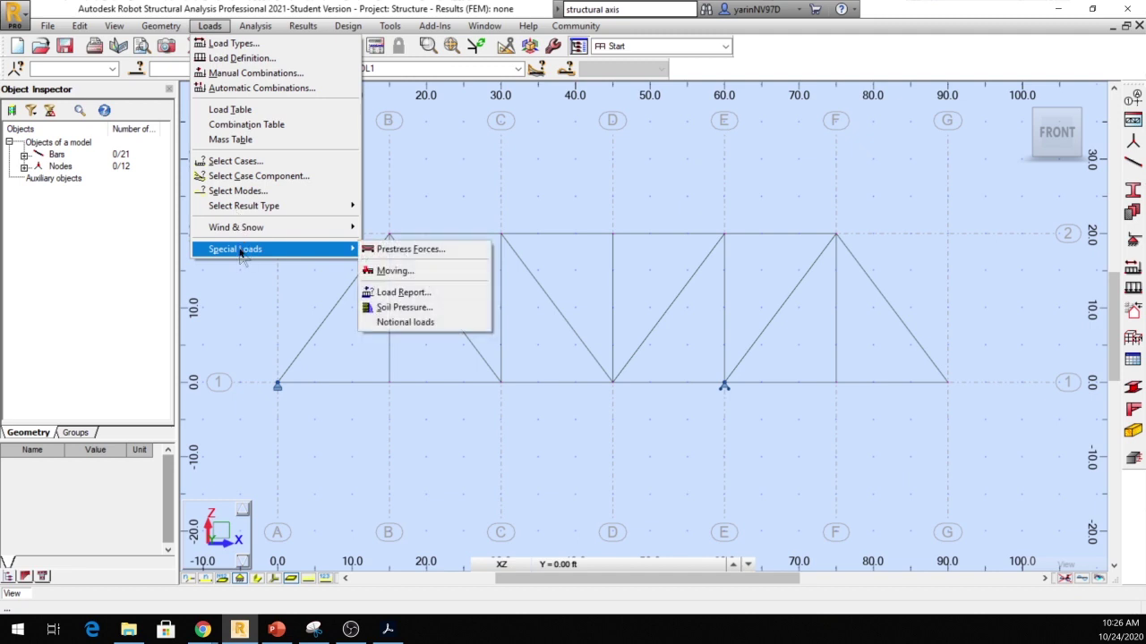
click(387, 272)
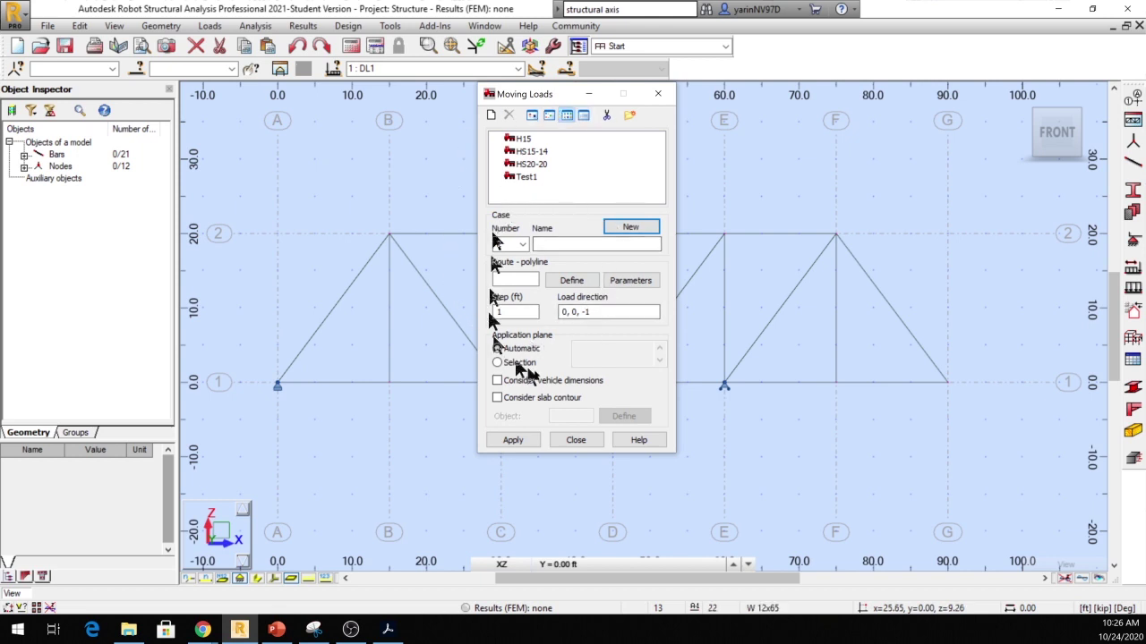
click(532, 177)
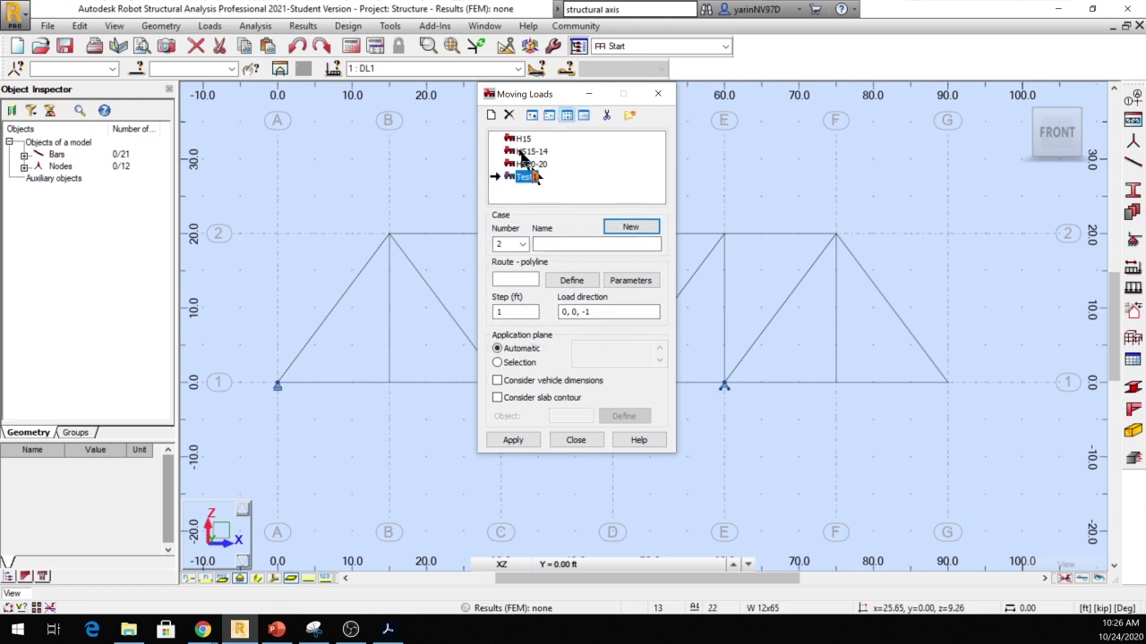
click(509, 117)
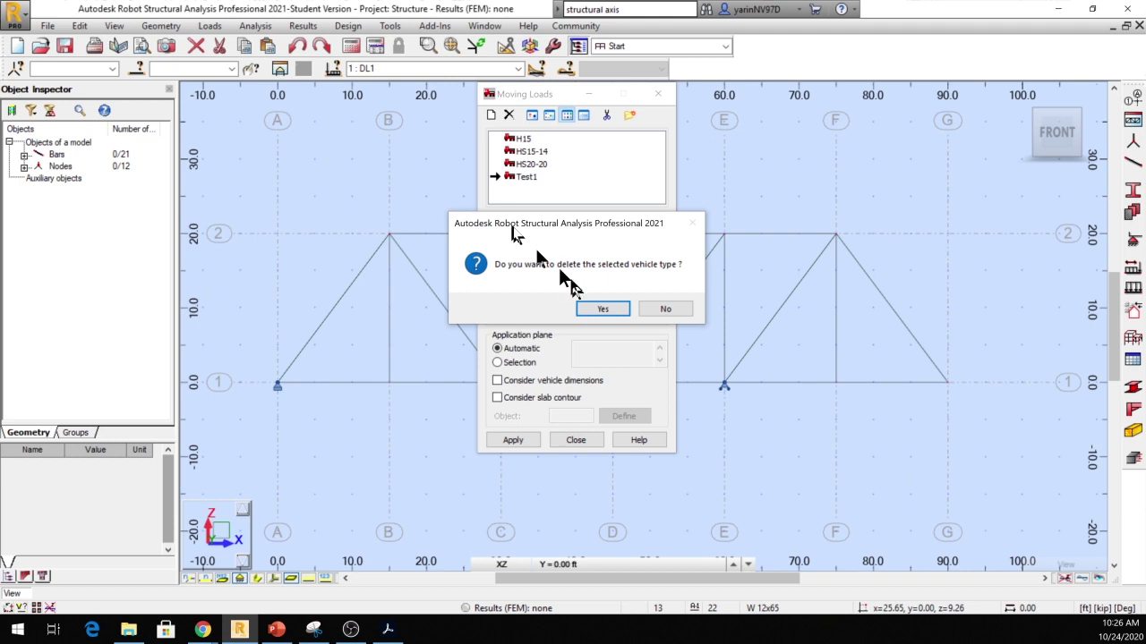
click(597, 308)
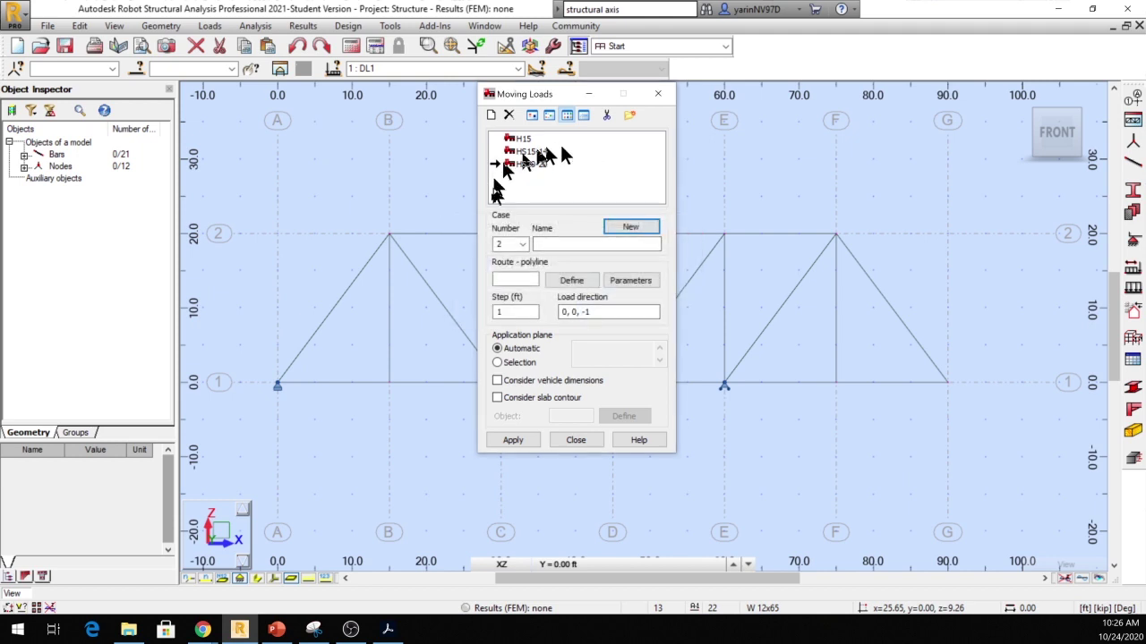
Create a new moving-load vehicle named Single load, with AASHTO chosen as the code base beforehand
click(492, 119)
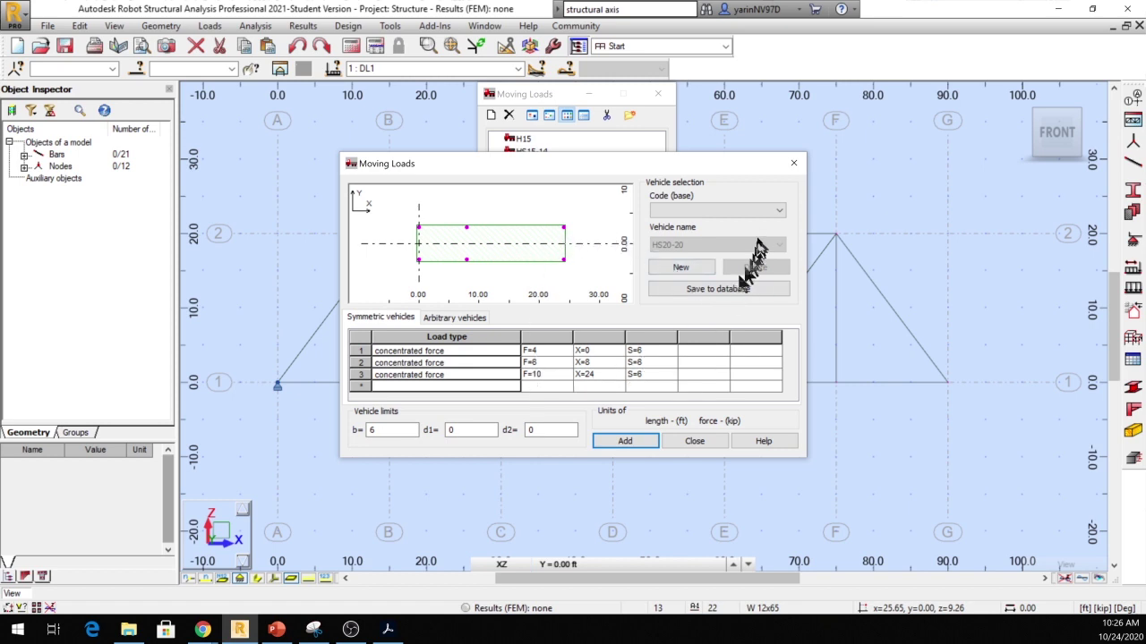
click(780, 215)
click(779, 228)
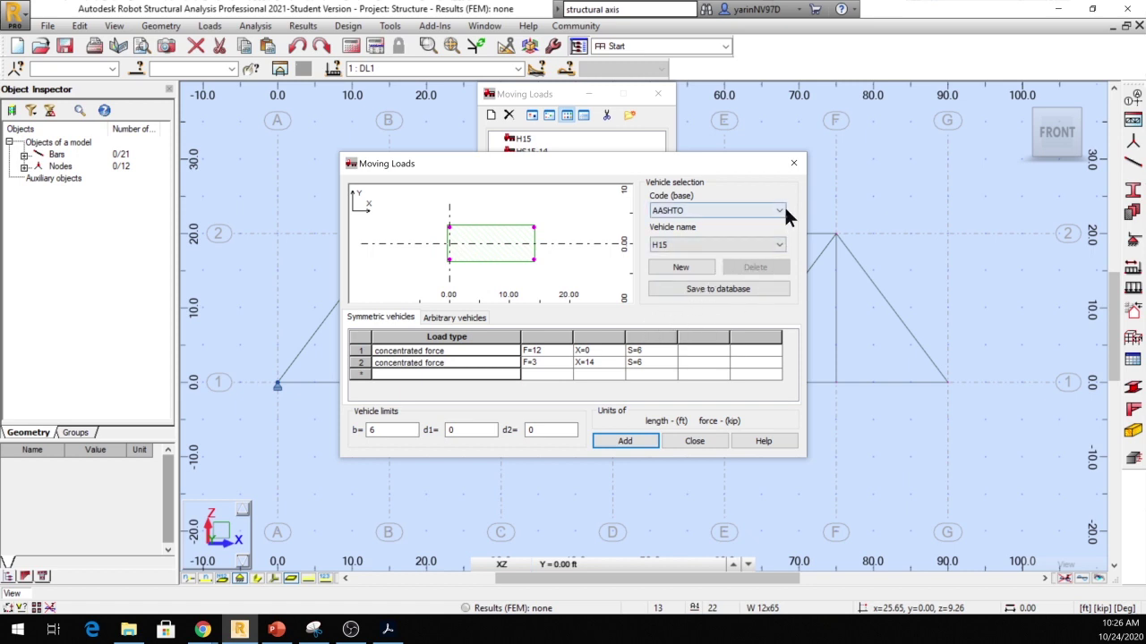
click(780, 212)
click(771, 224)
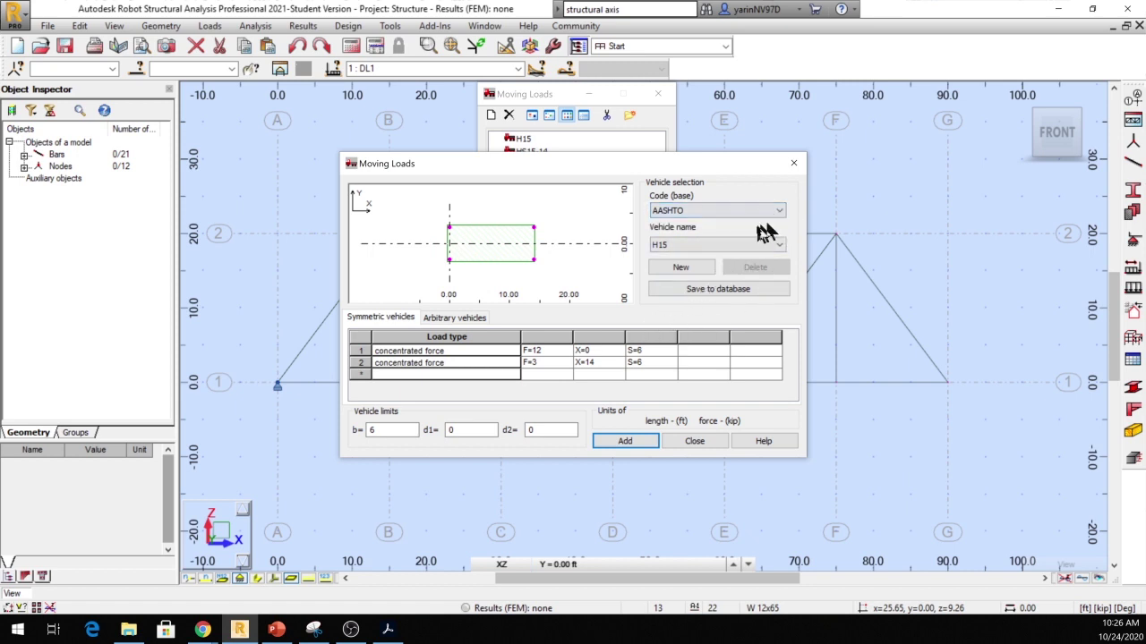
click(691, 269)
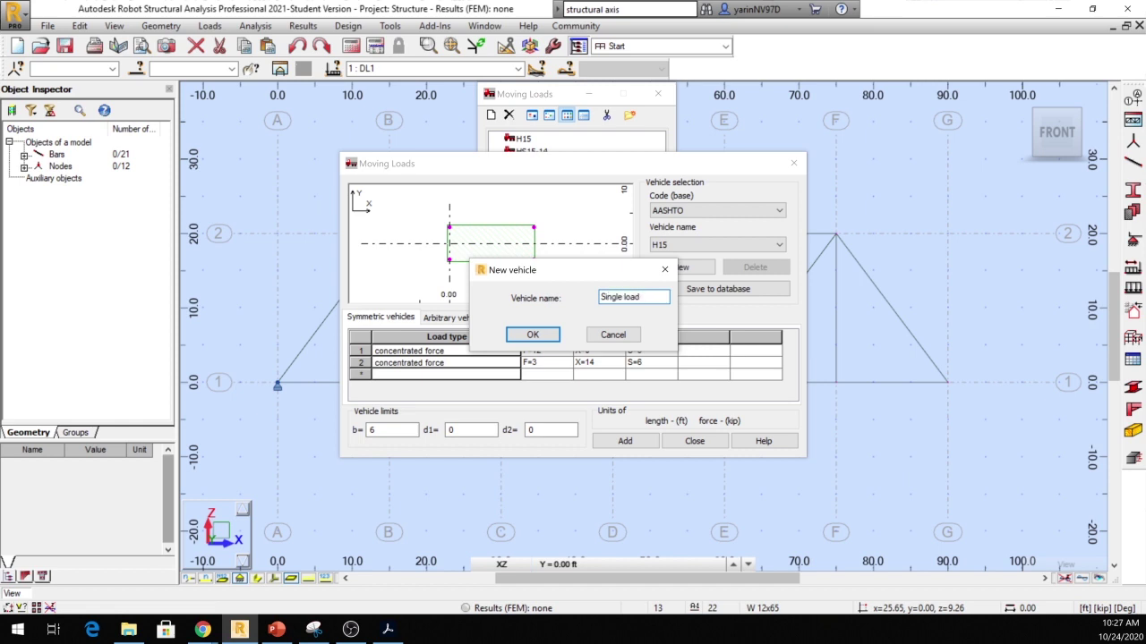
click(532, 334)
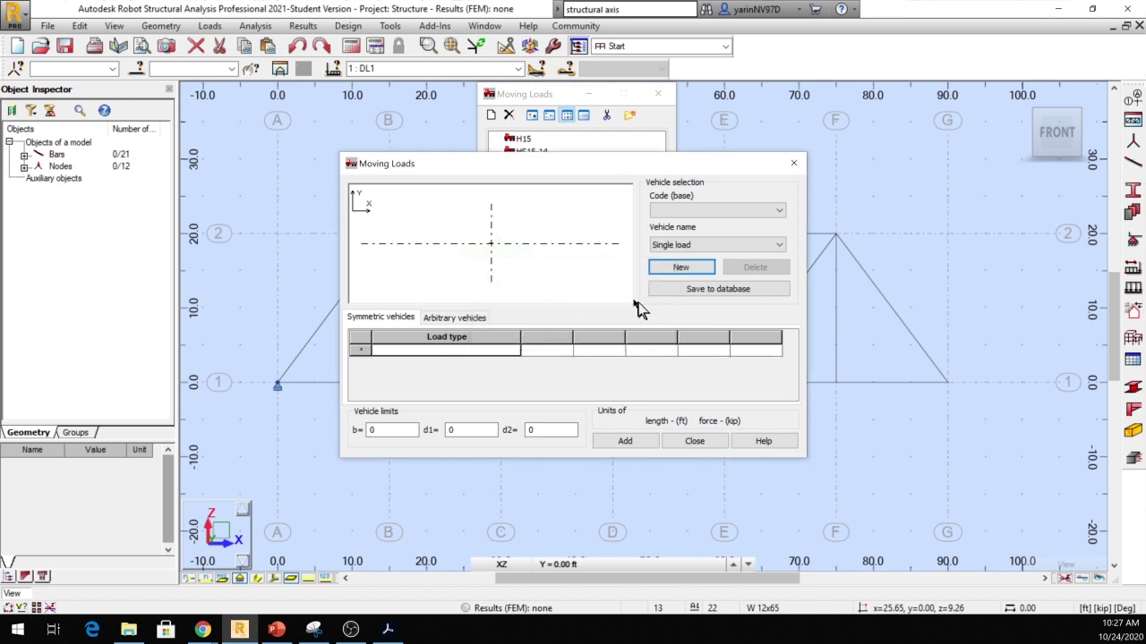
Give the Single load vehicle one concentrated force of F=1 kip at X=0 with S=0, and add it to the vehicle list
click(453, 356)
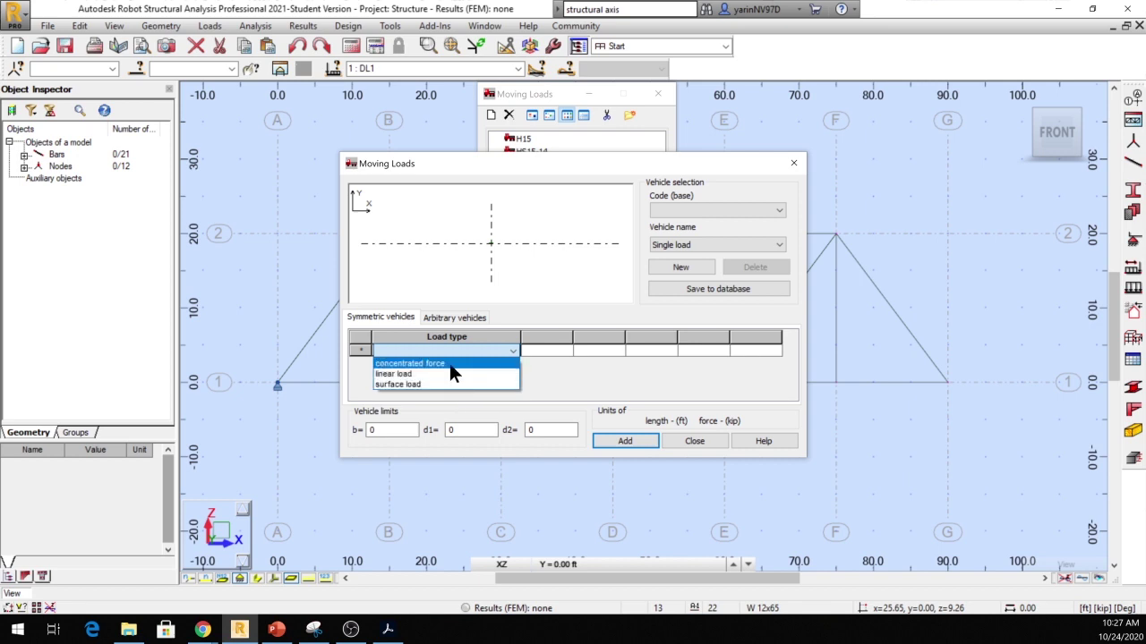
click(450, 366)
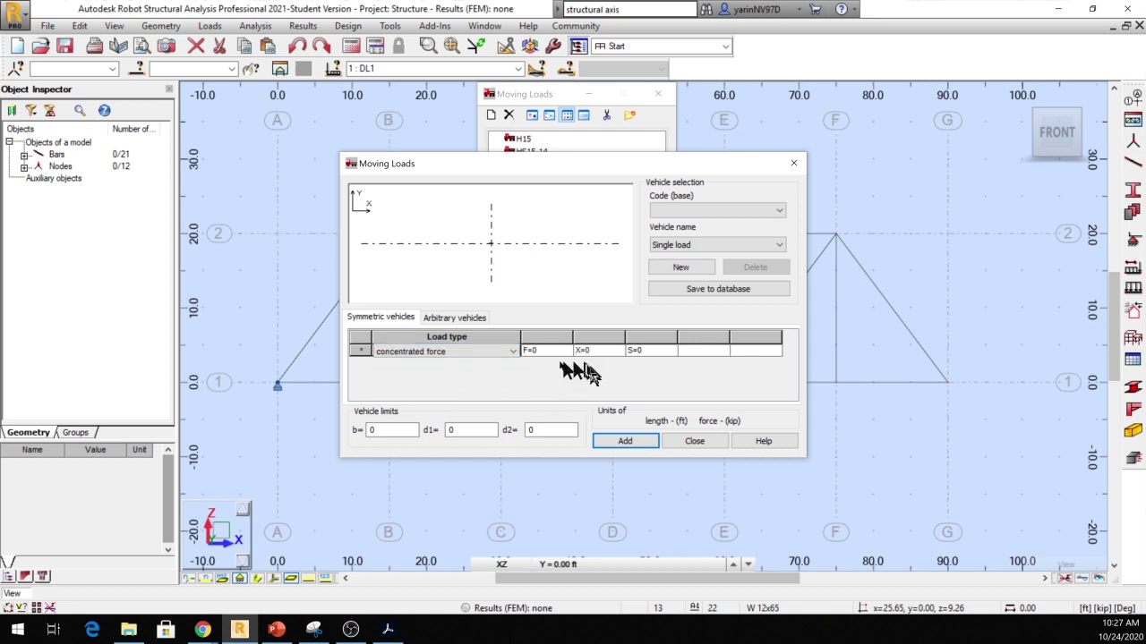
click(542, 352)
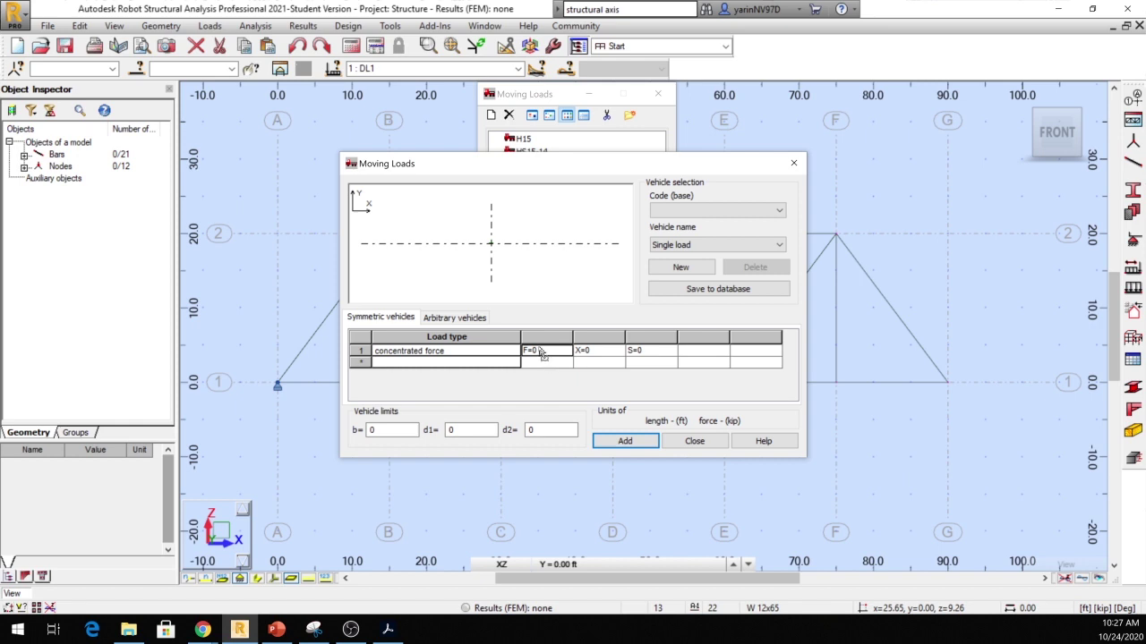
click(537, 352)
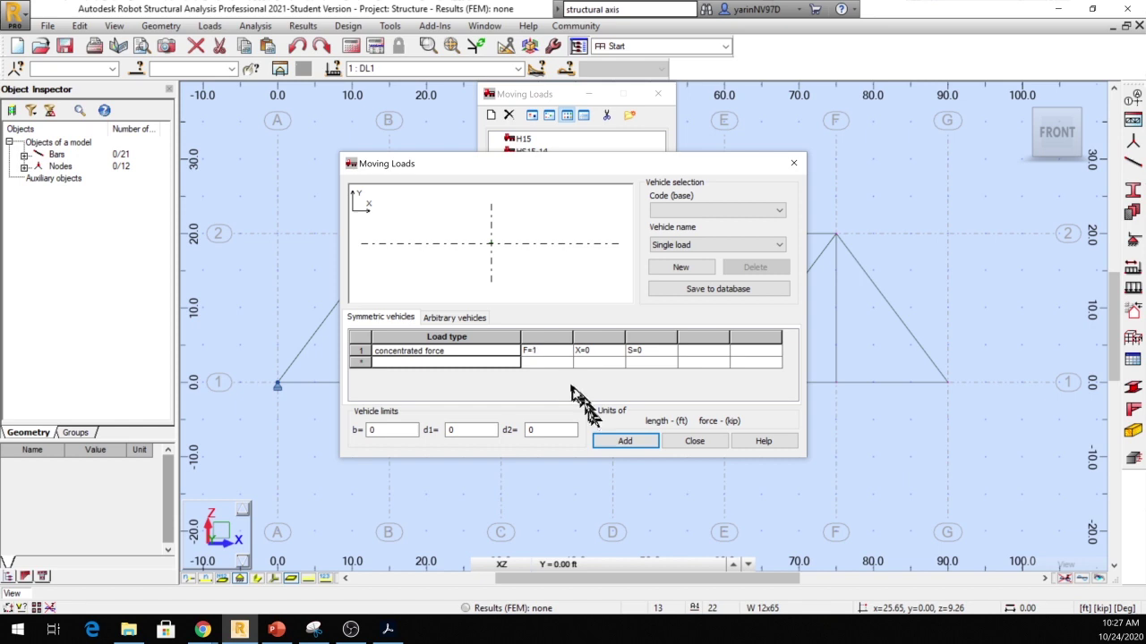
click(614, 445)
click(687, 444)
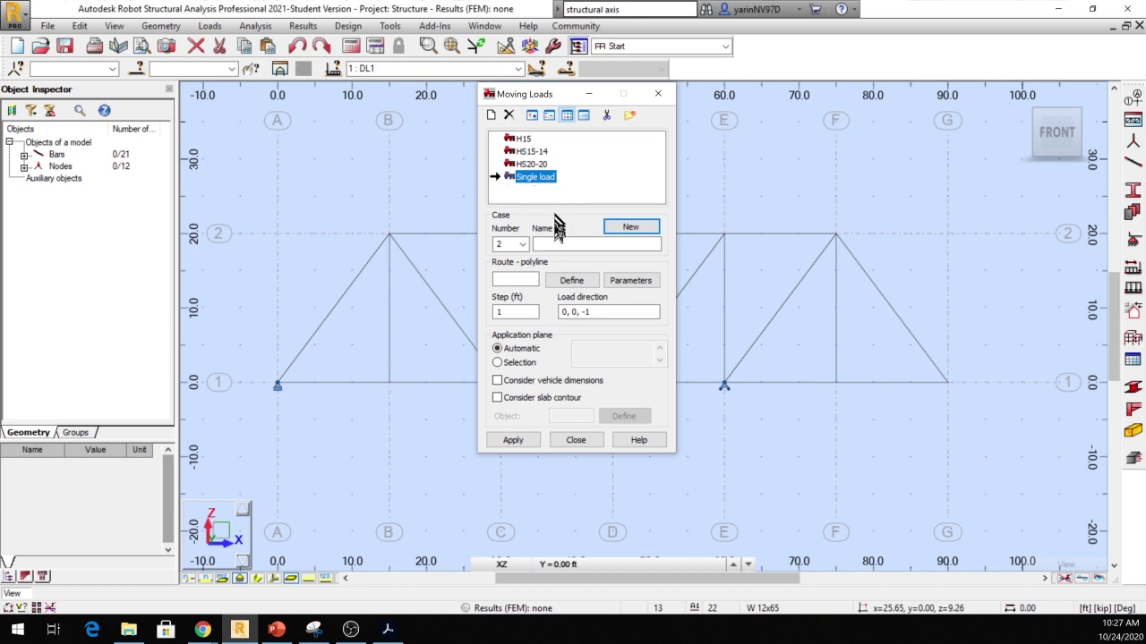
Name moving-load case 2 Test1 moving load and define its polyline route from (0, 0) to (90, 0) along the bottom chord
click(553, 242)
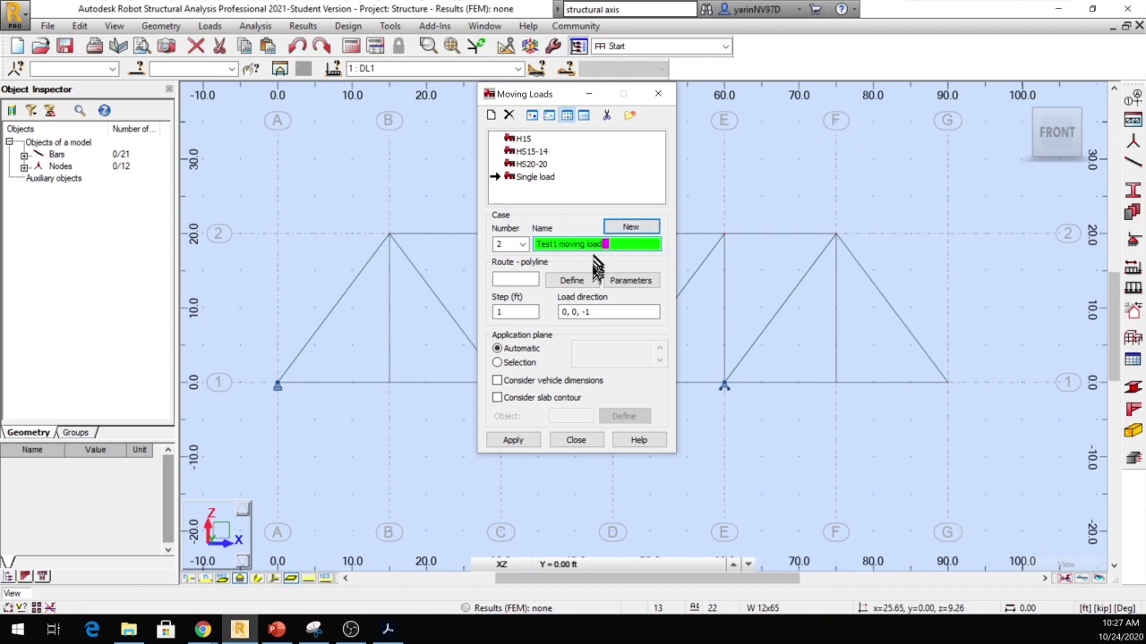
click(572, 281)
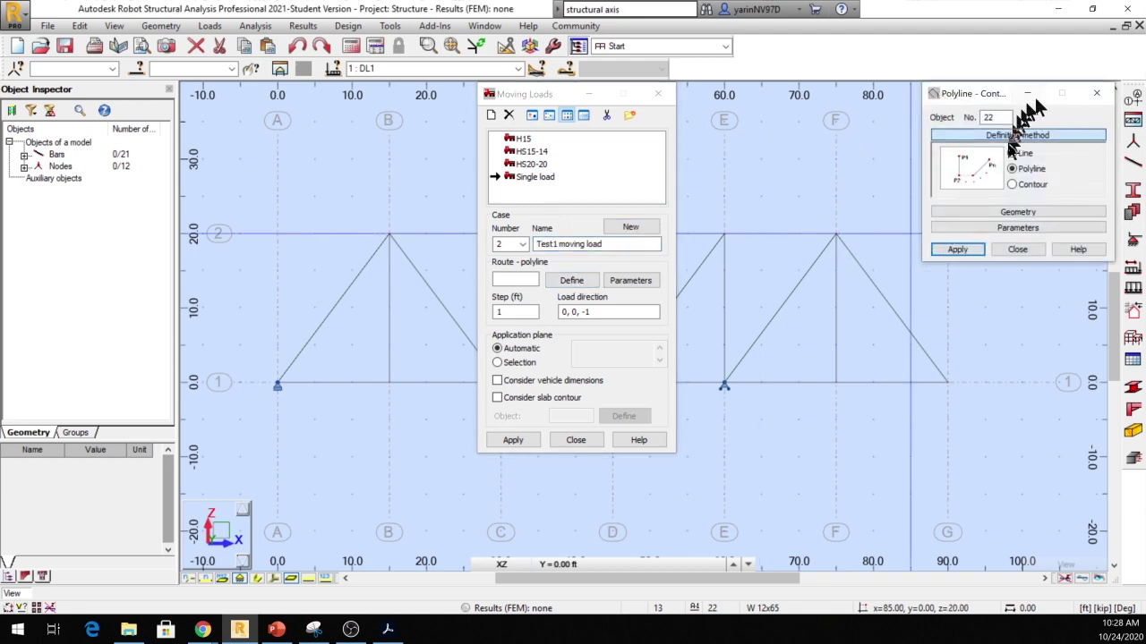
click(1004, 212)
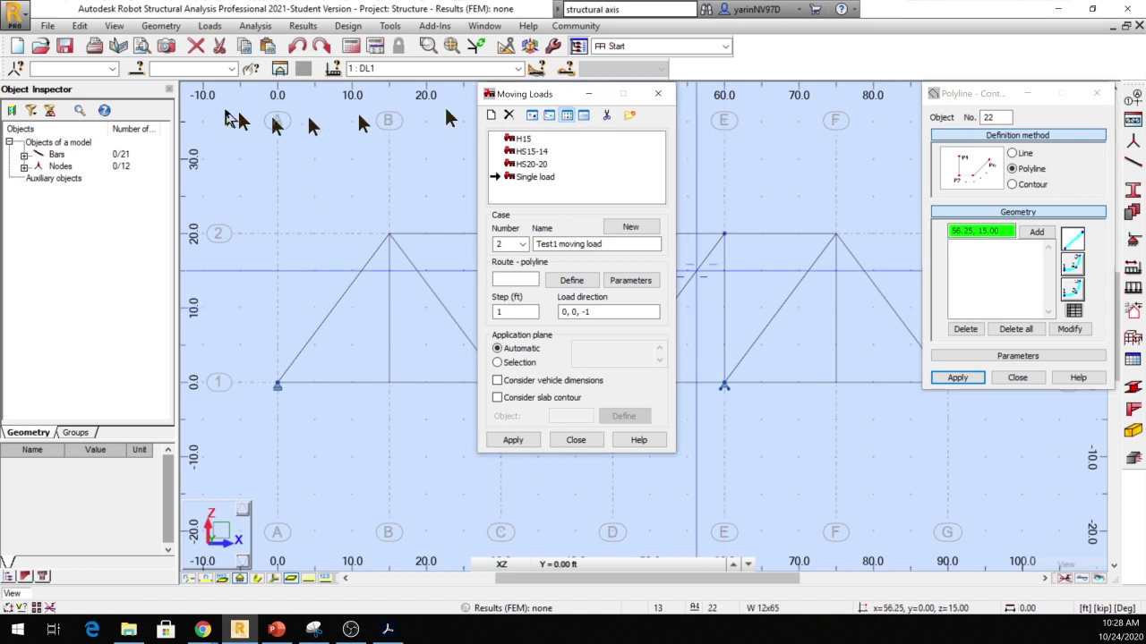
drag(524, 100, 83, 99)
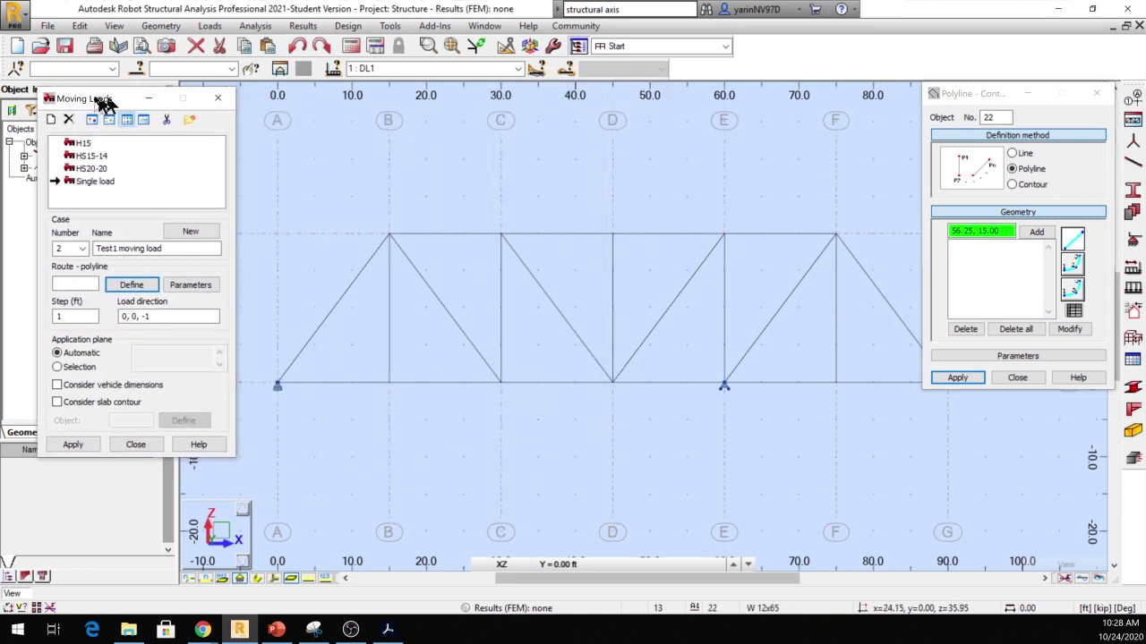
drag(997, 84, 1048, 126)
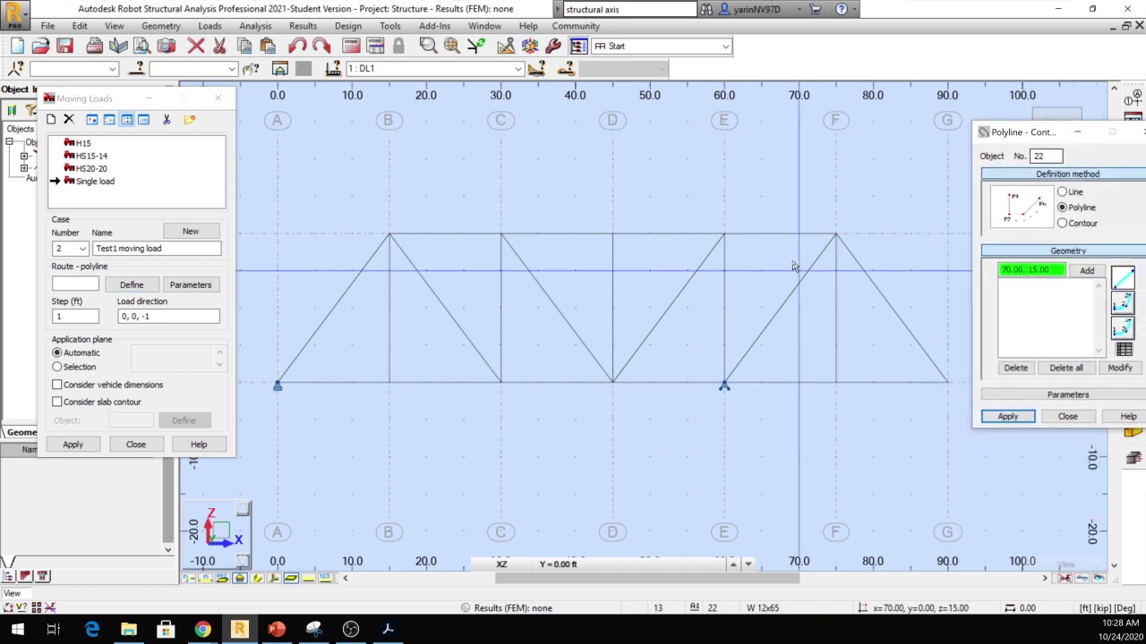
click(277, 386)
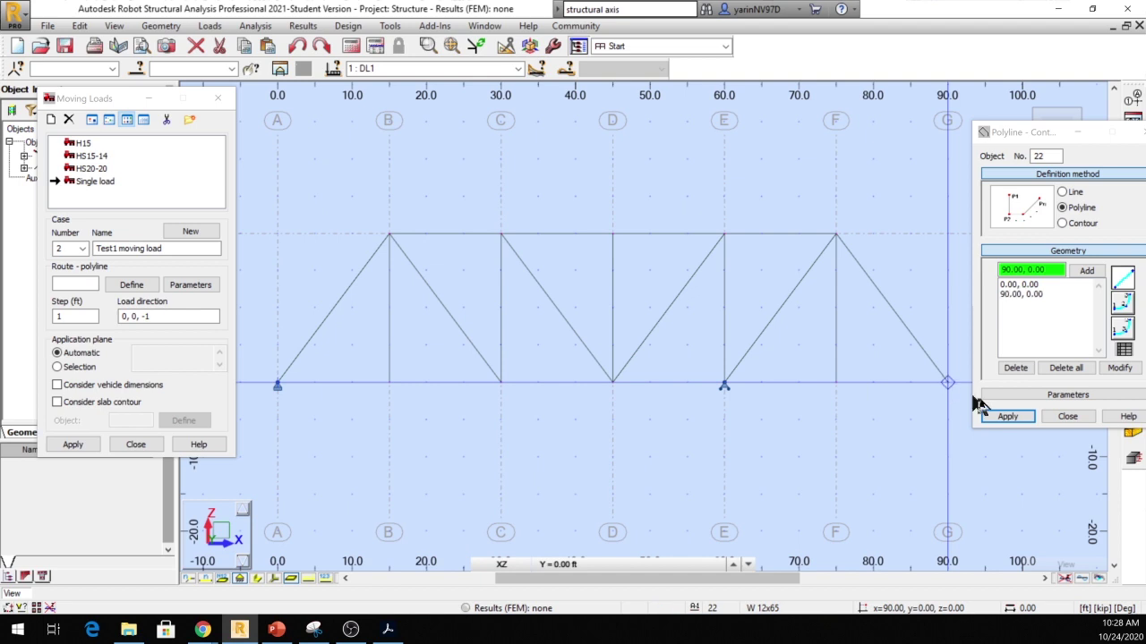
click(1001, 415)
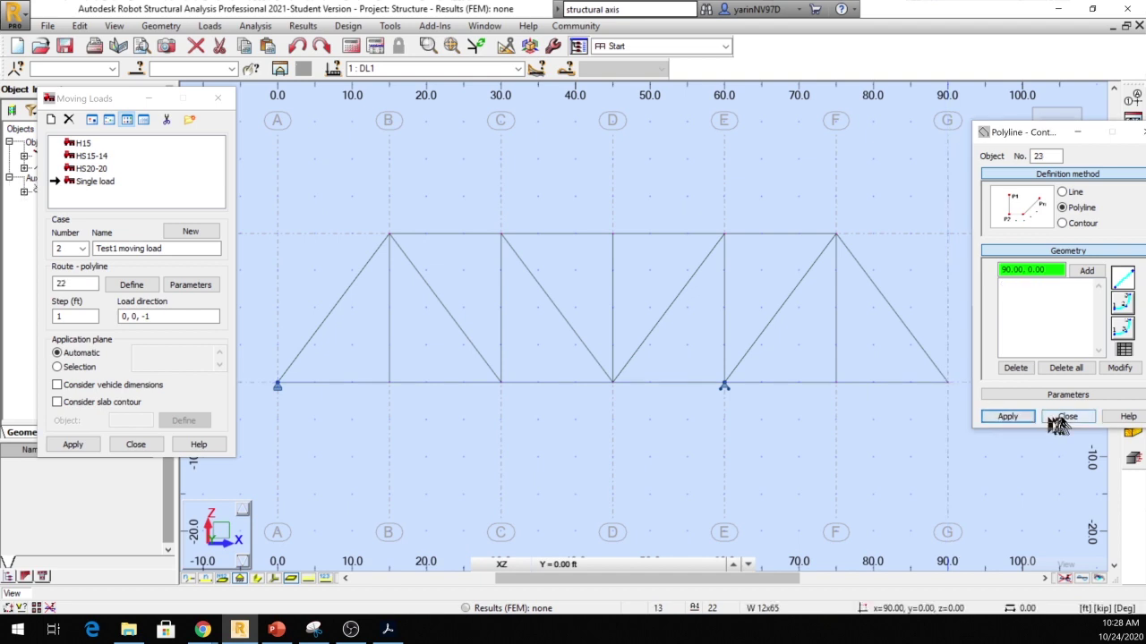
click(1059, 417)
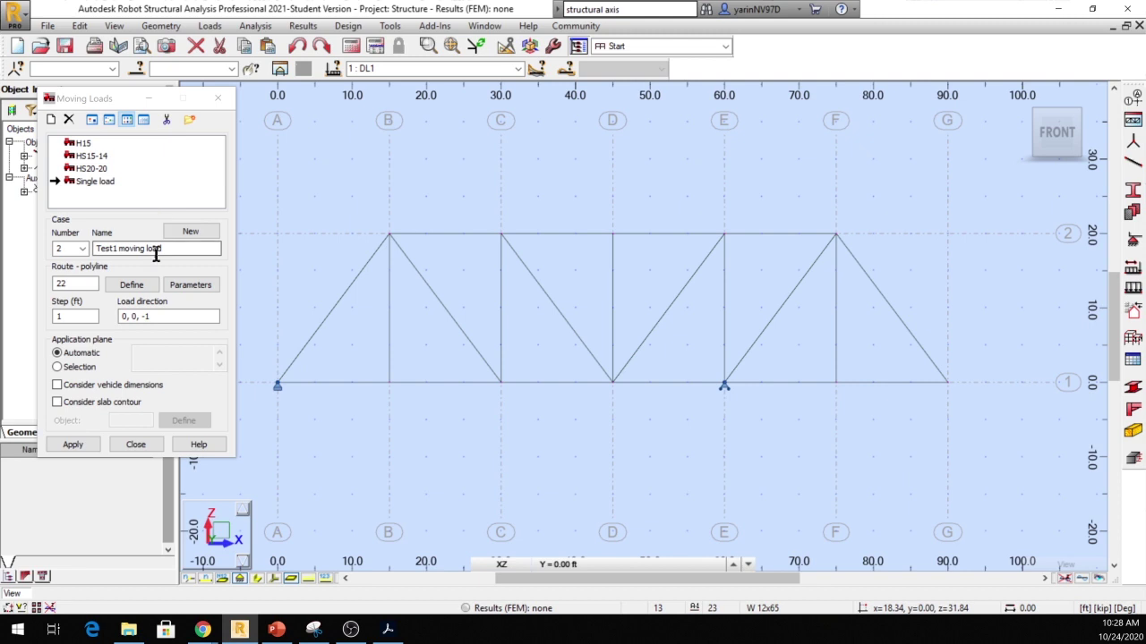
Set the moving load's step to 15 ft and apply the Test1 moving load case
drag(105, 97, 731, 108)
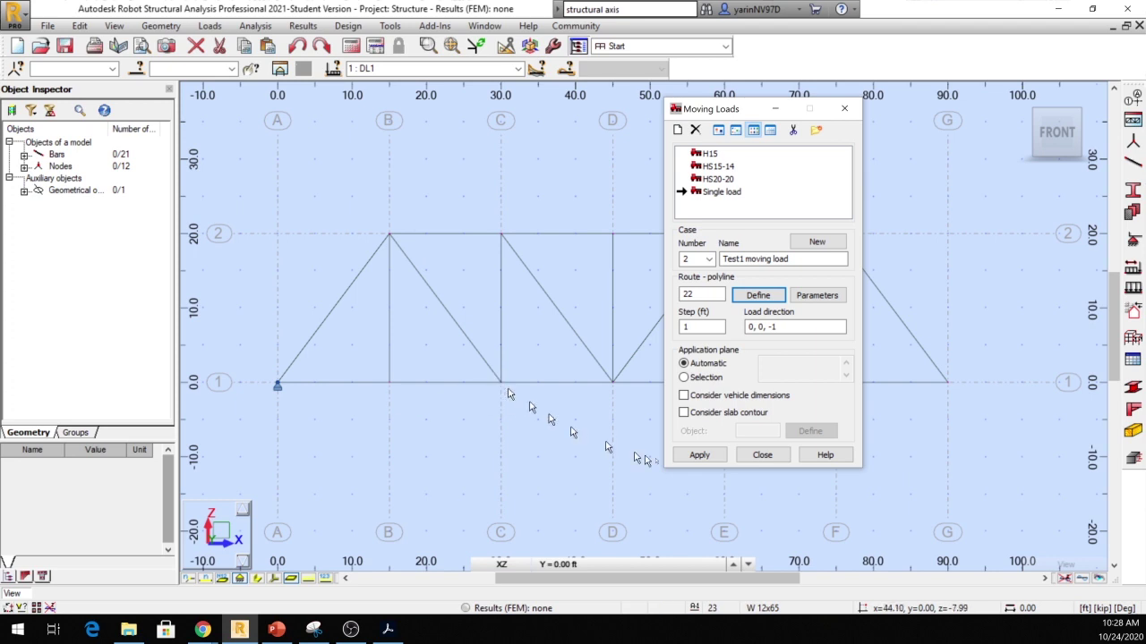
click(713, 331)
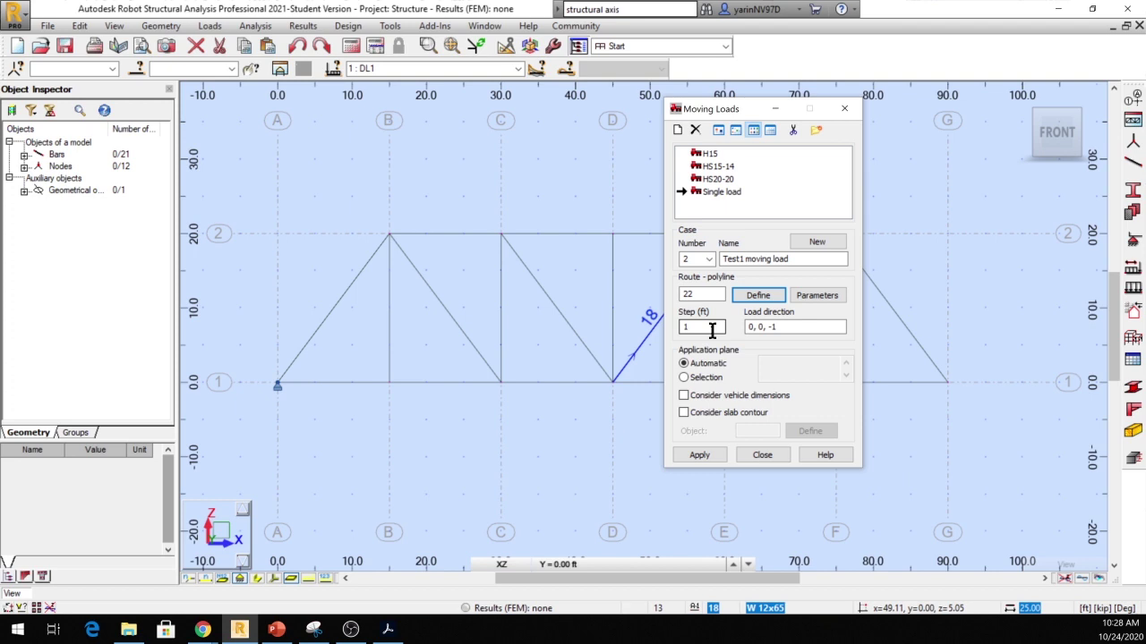
double_click(705, 328)
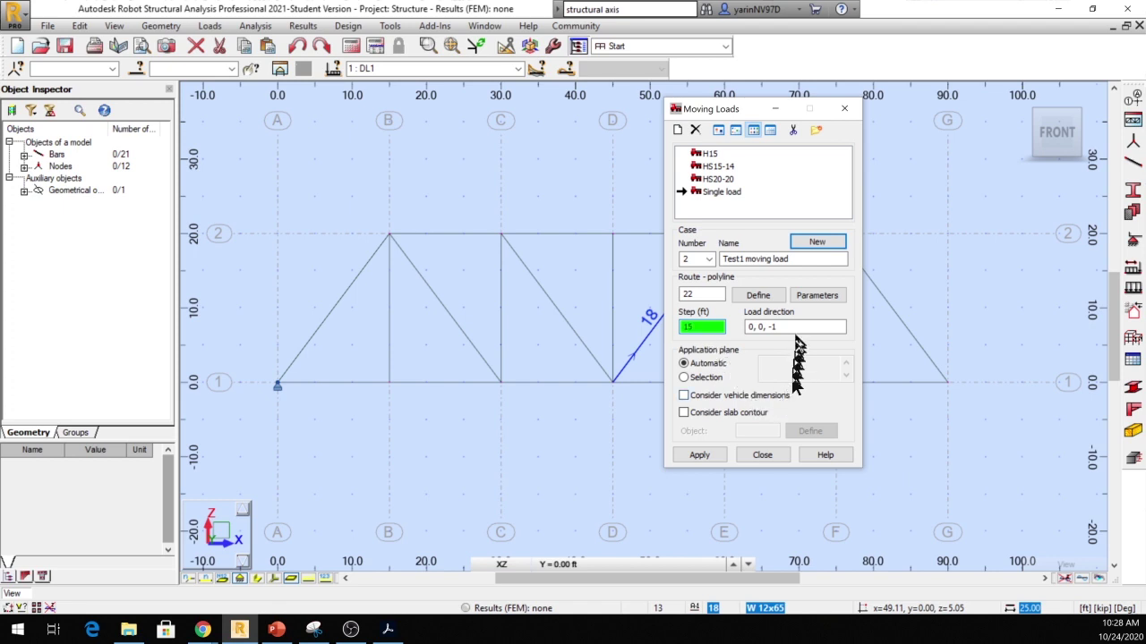
click(699, 456)
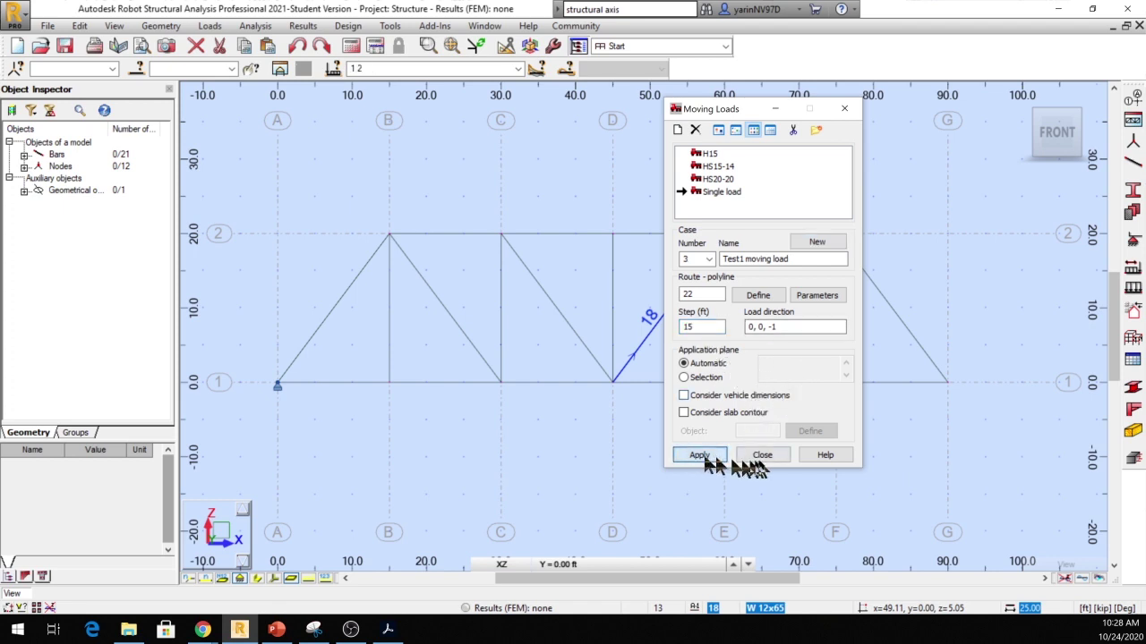
click(762, 458)
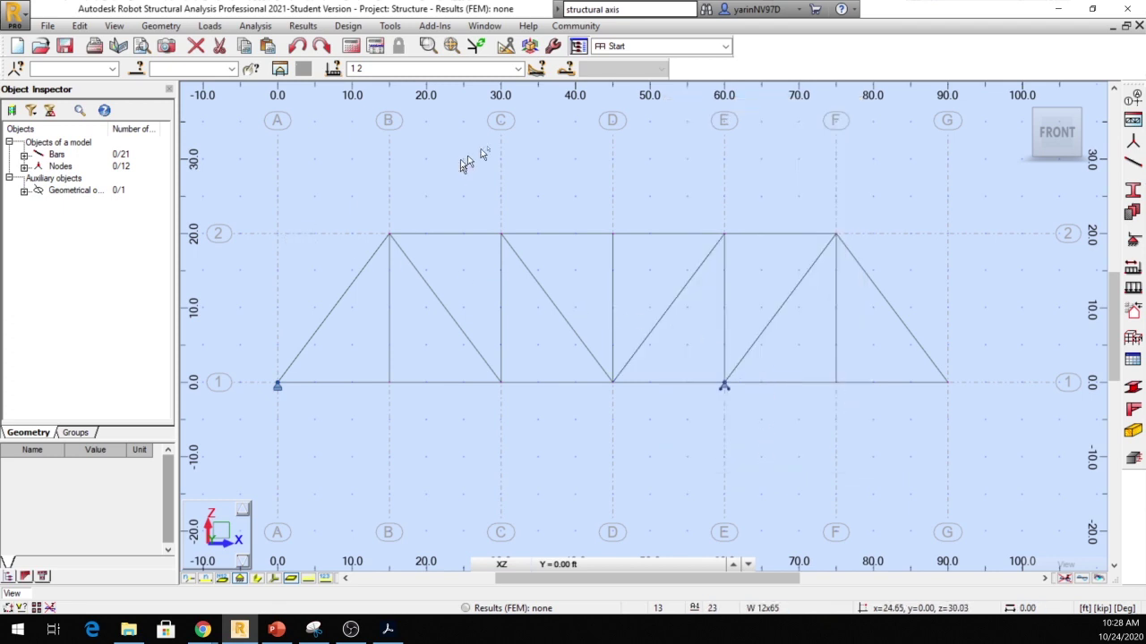
click(518, 69)
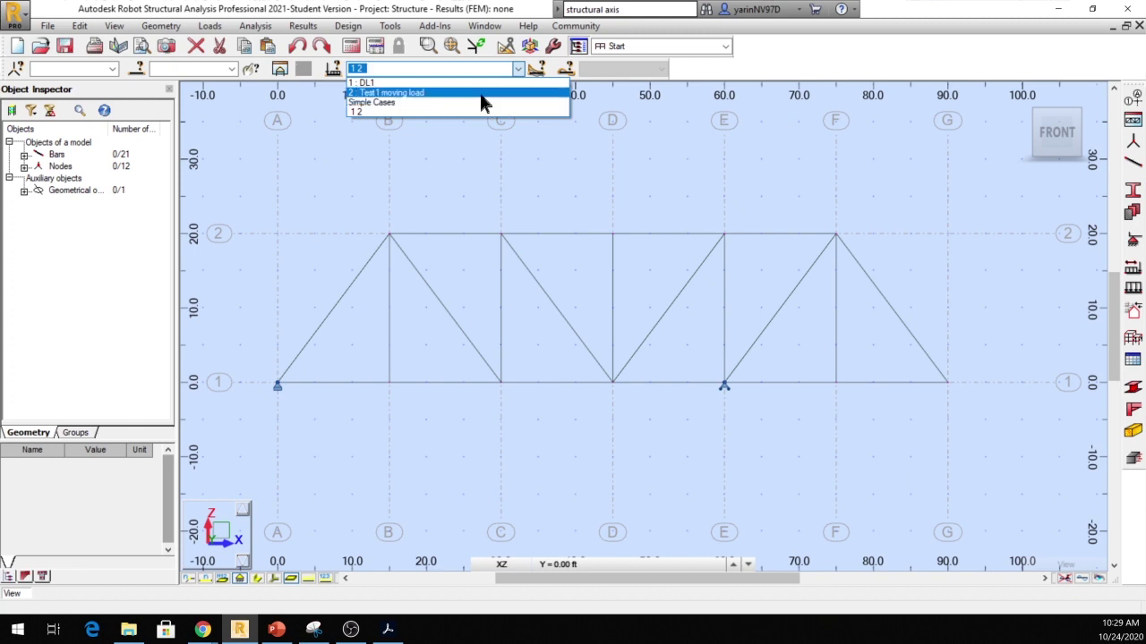
click(458, 152)
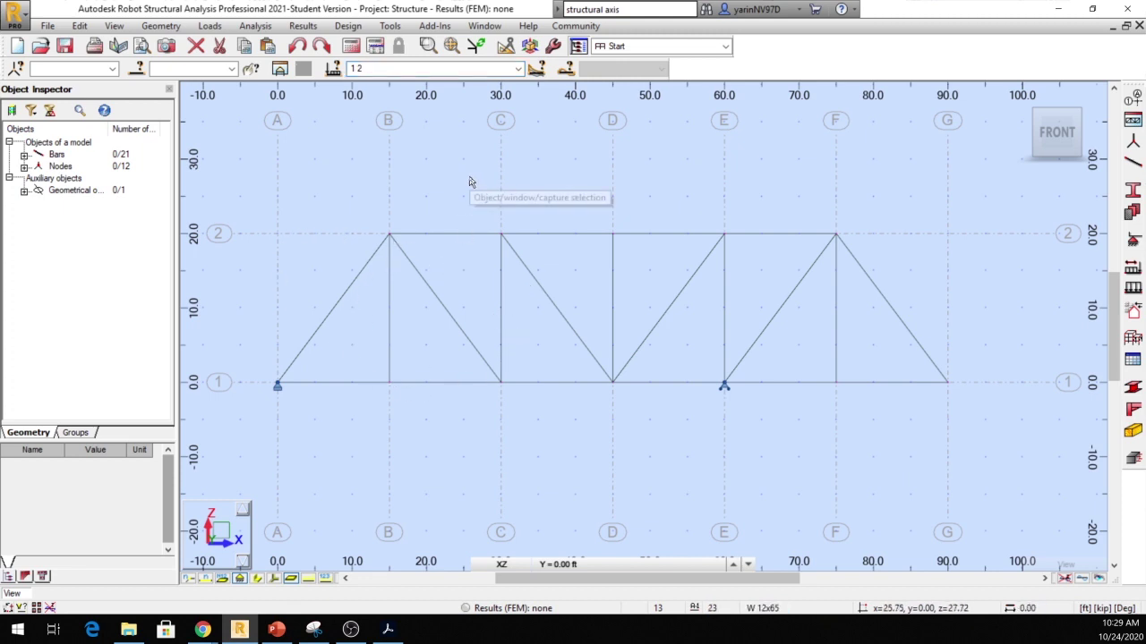
right_click(469, 180)
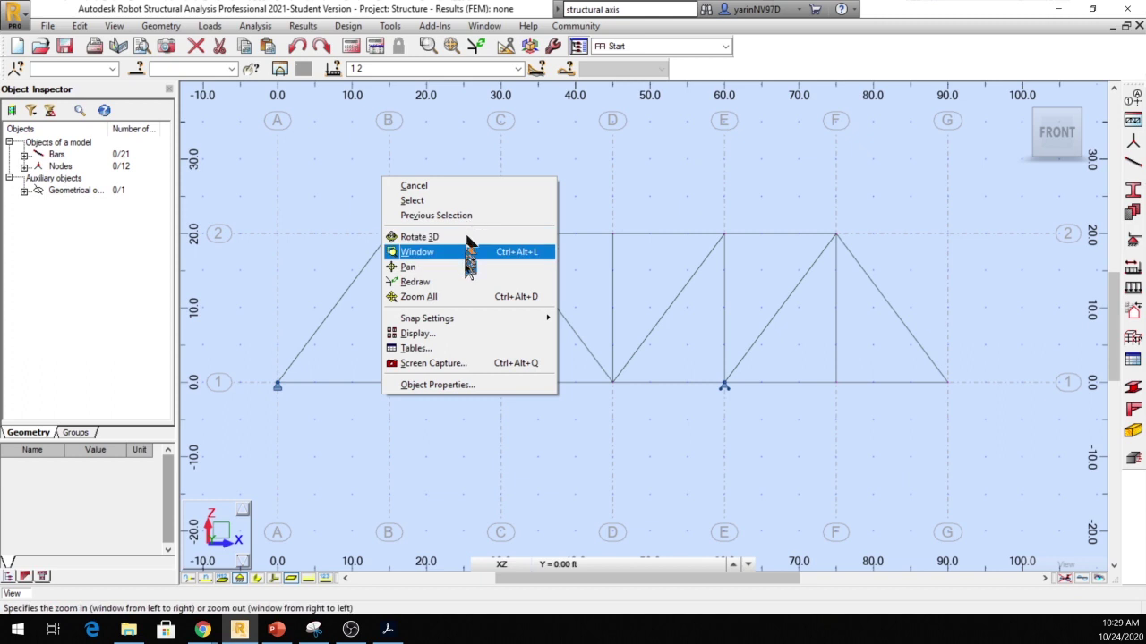
click(462, 335)
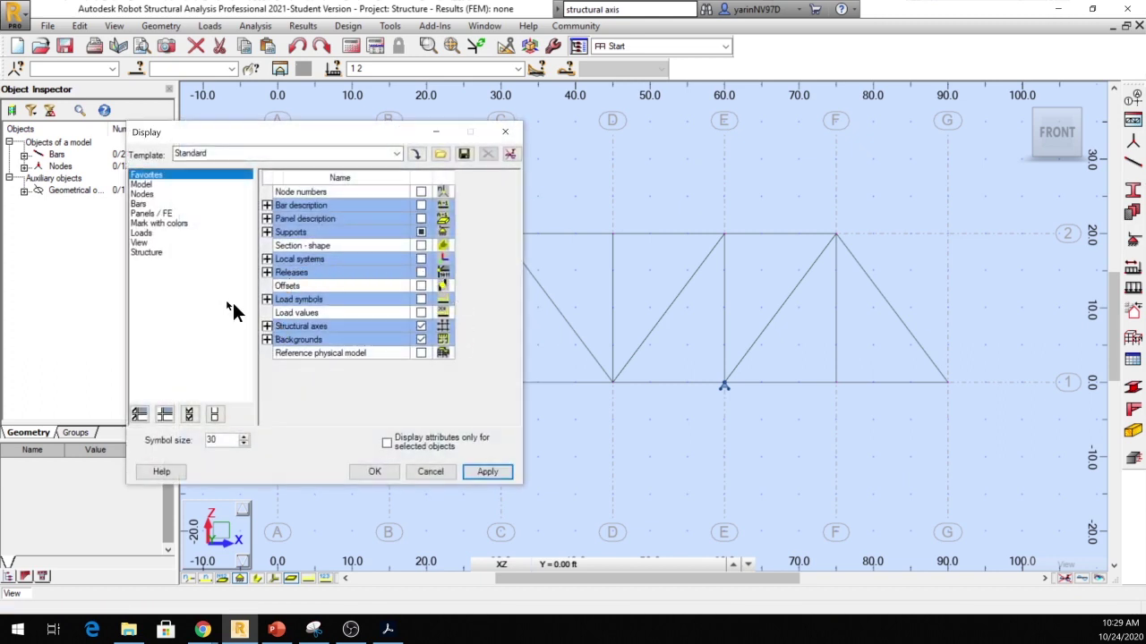
click(145, 234)
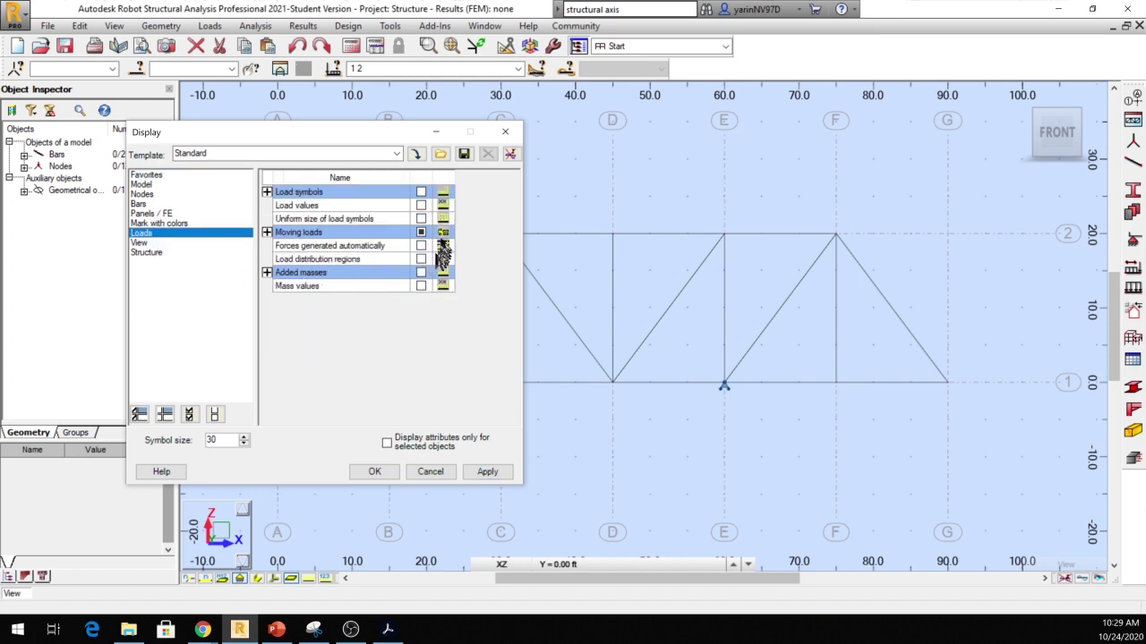
click(422, 233)
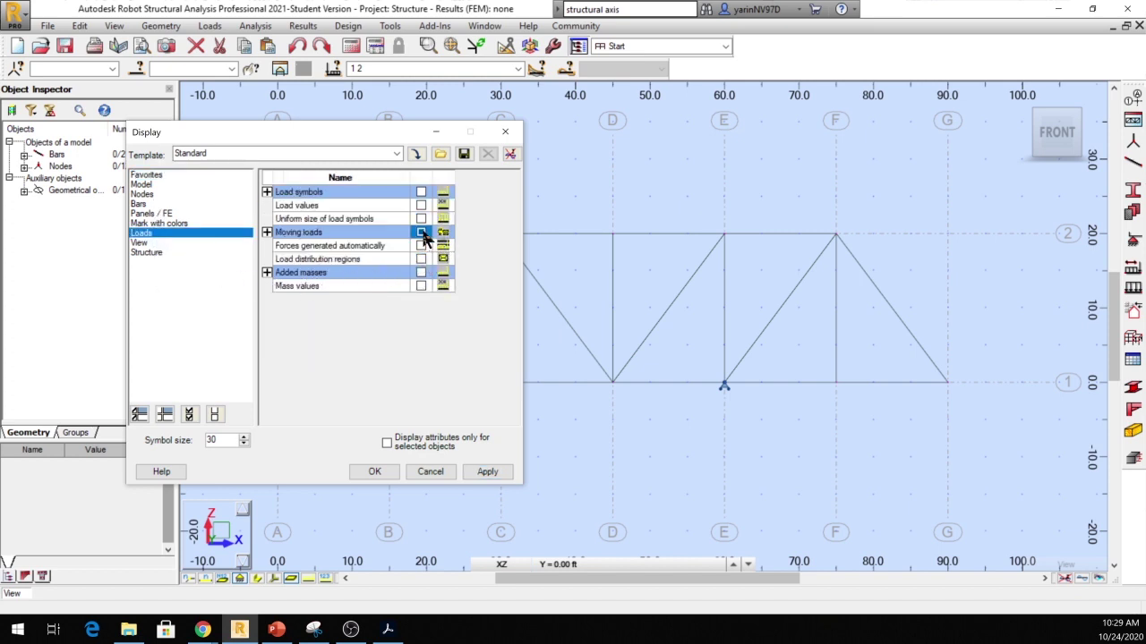
click(428, 472)
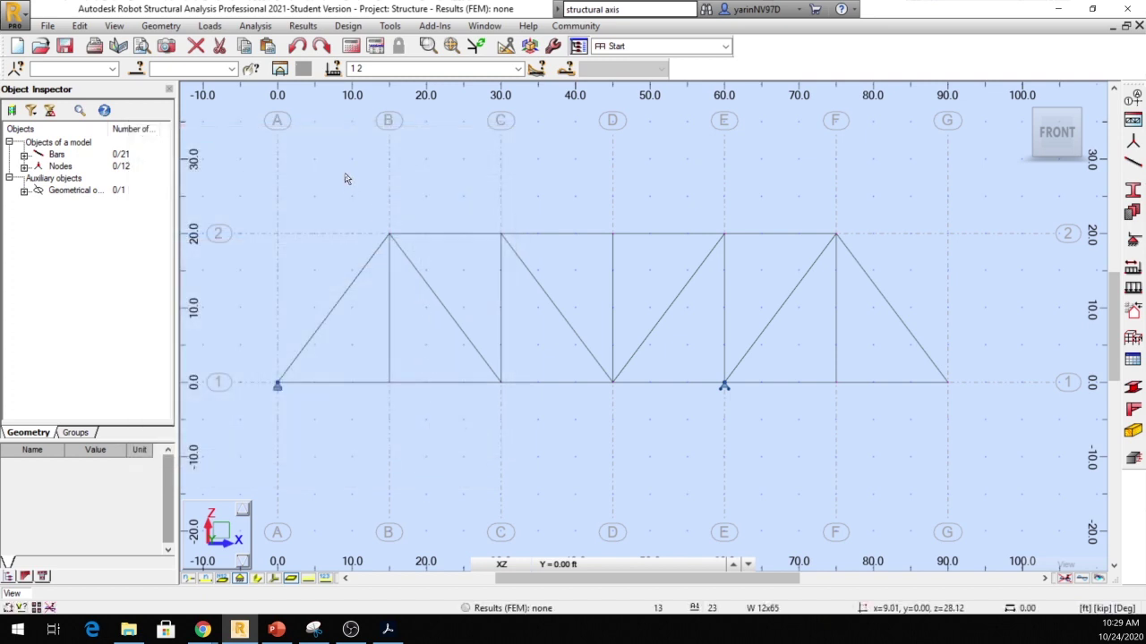
Turn on the display of all moving-load attributes and generate the structure's calculation model
right_click(346, 178)
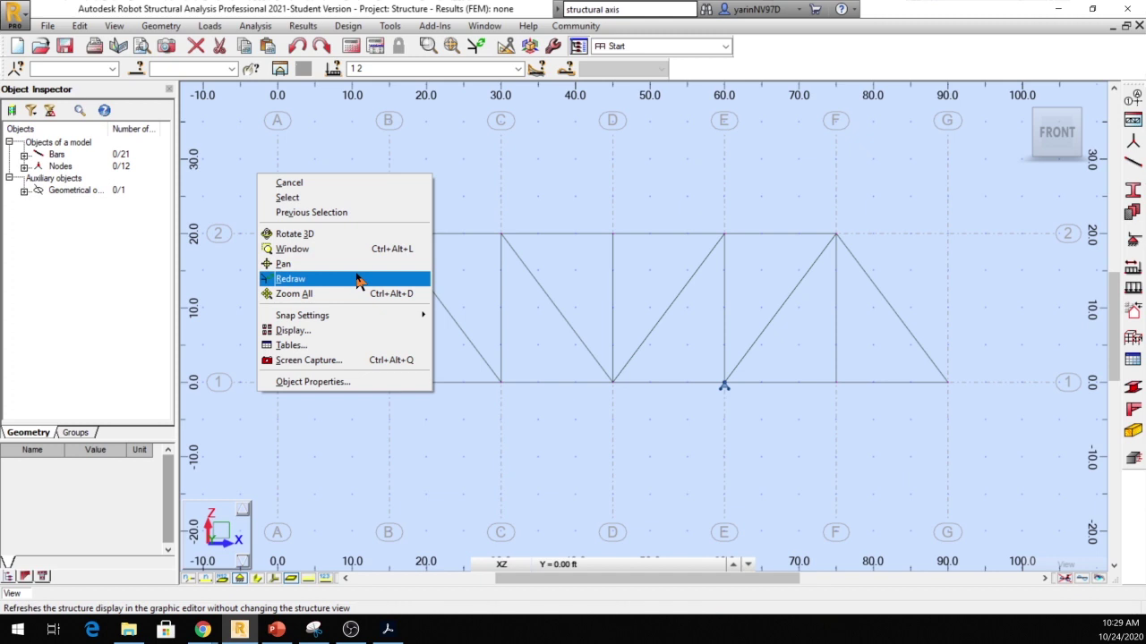
click(355, 333)
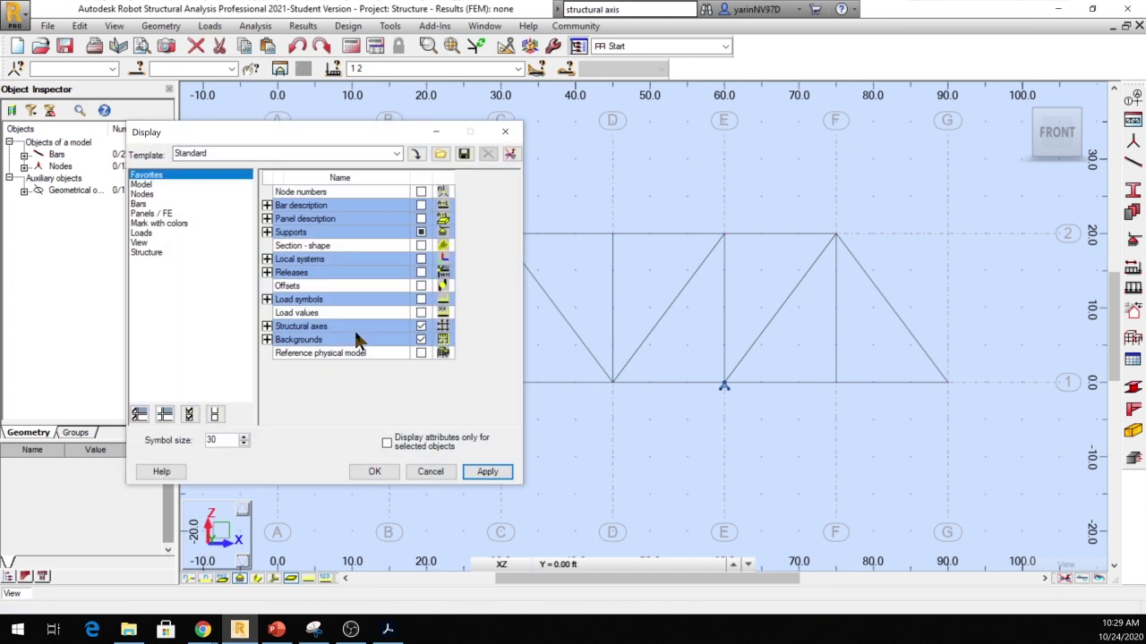
click(147, 234)
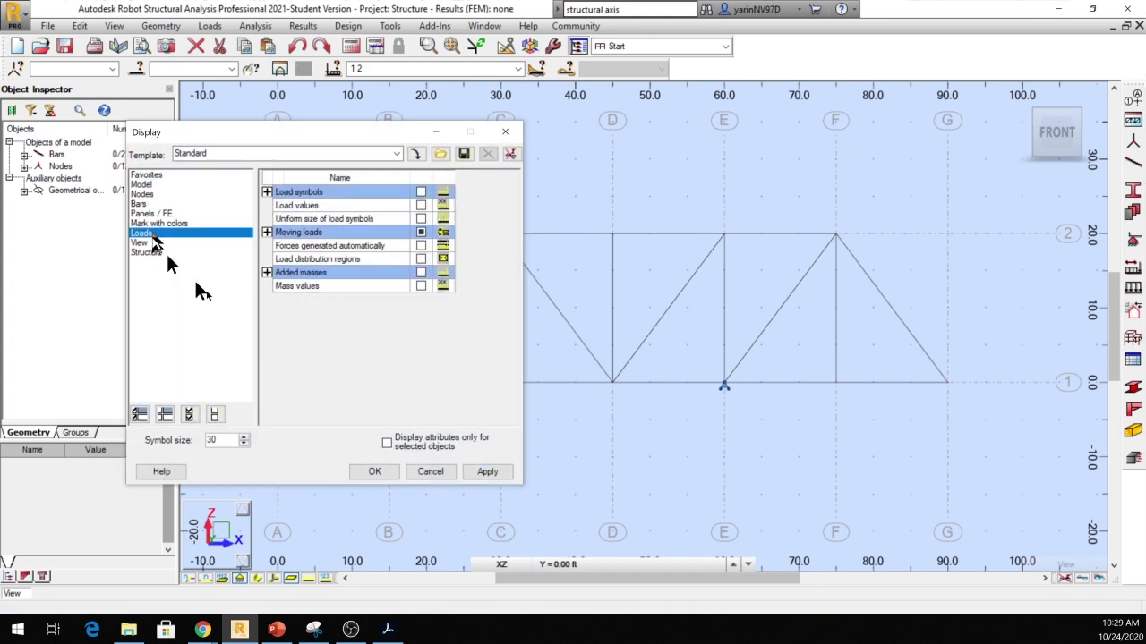
click(420, 233)
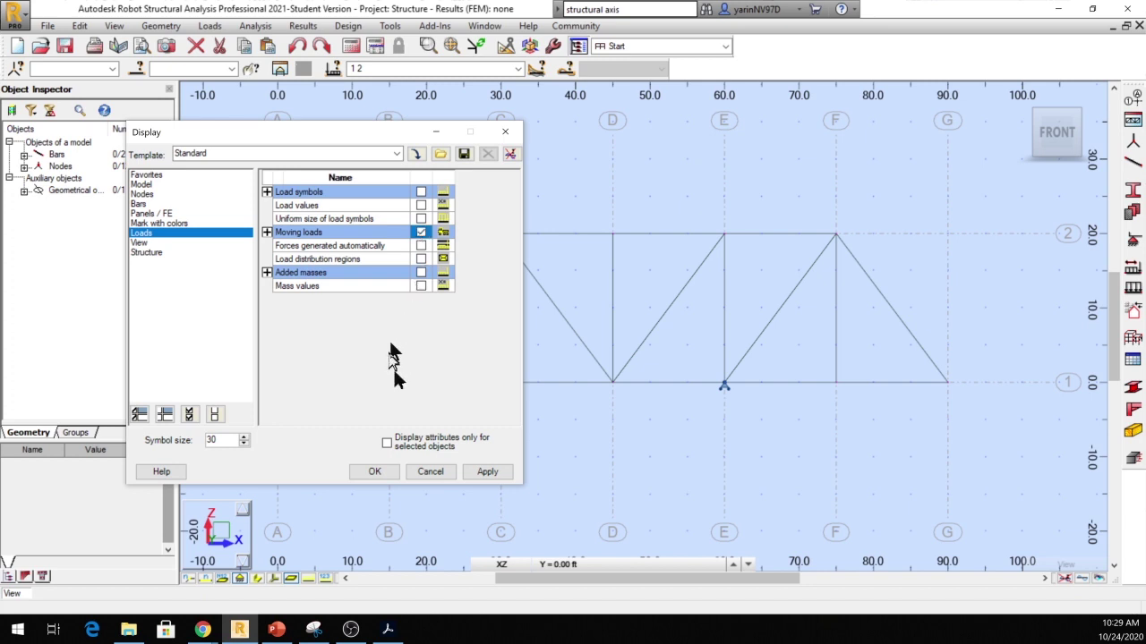
click(488, 472)
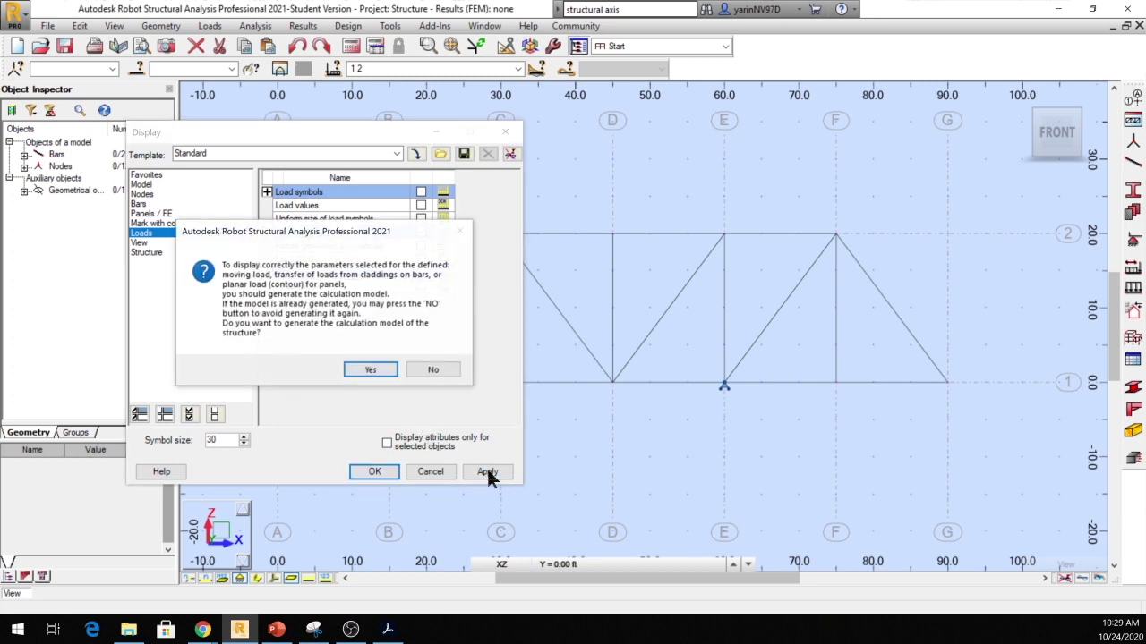
click(374, 370)
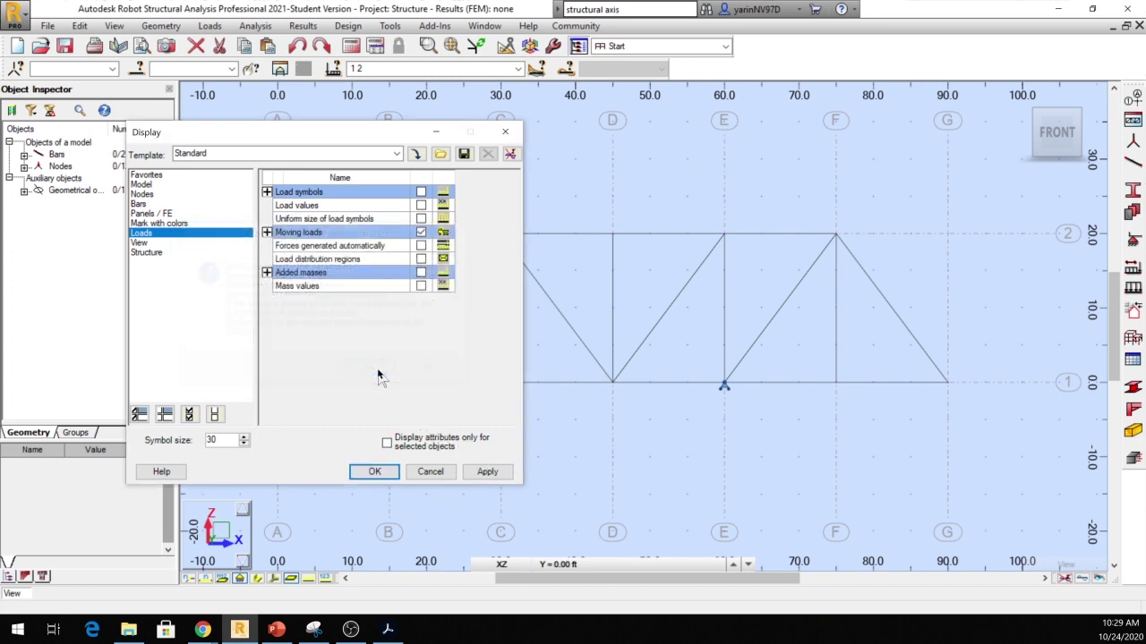
click(385, 466)
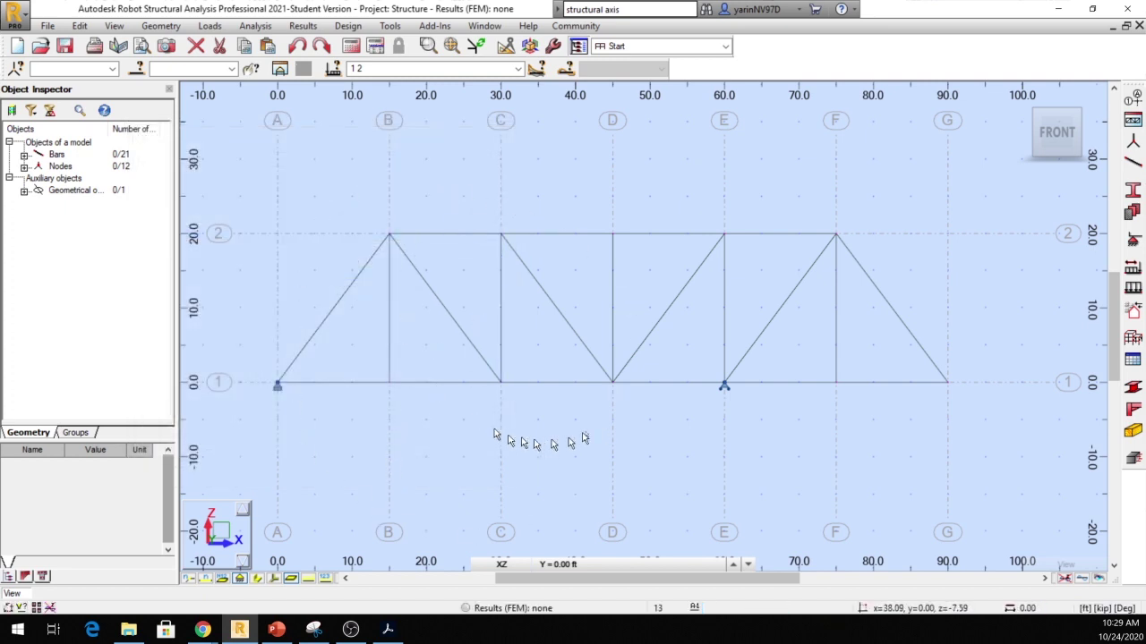
Run the structural calculation and display the FX and FZ support reactions with descriptions for case DL1
click(351, 47)
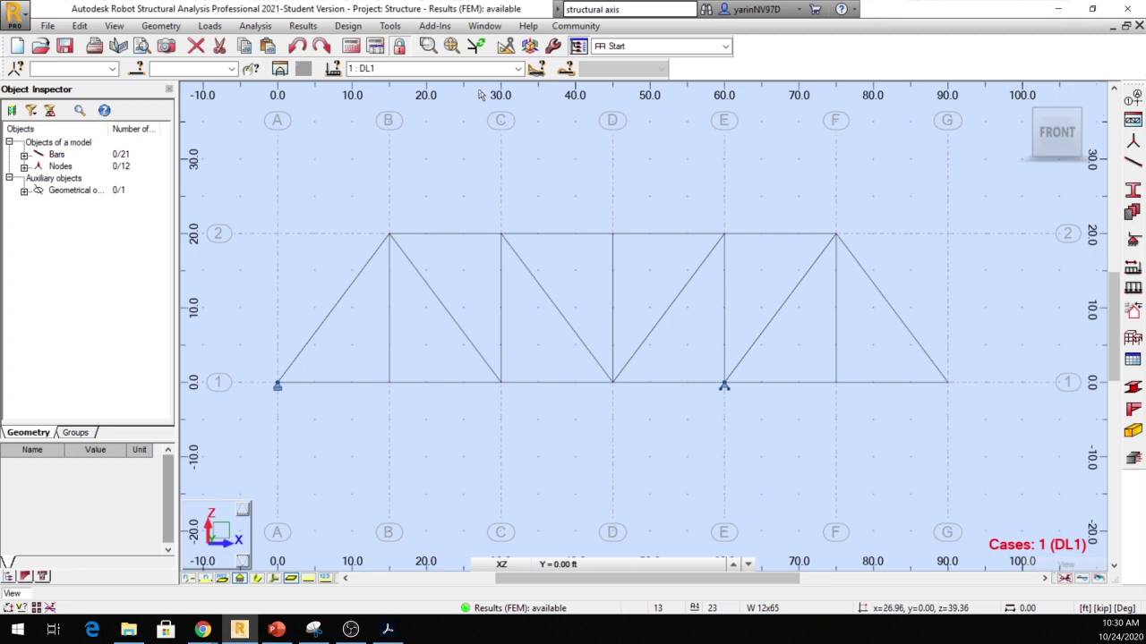
click(295, 26)
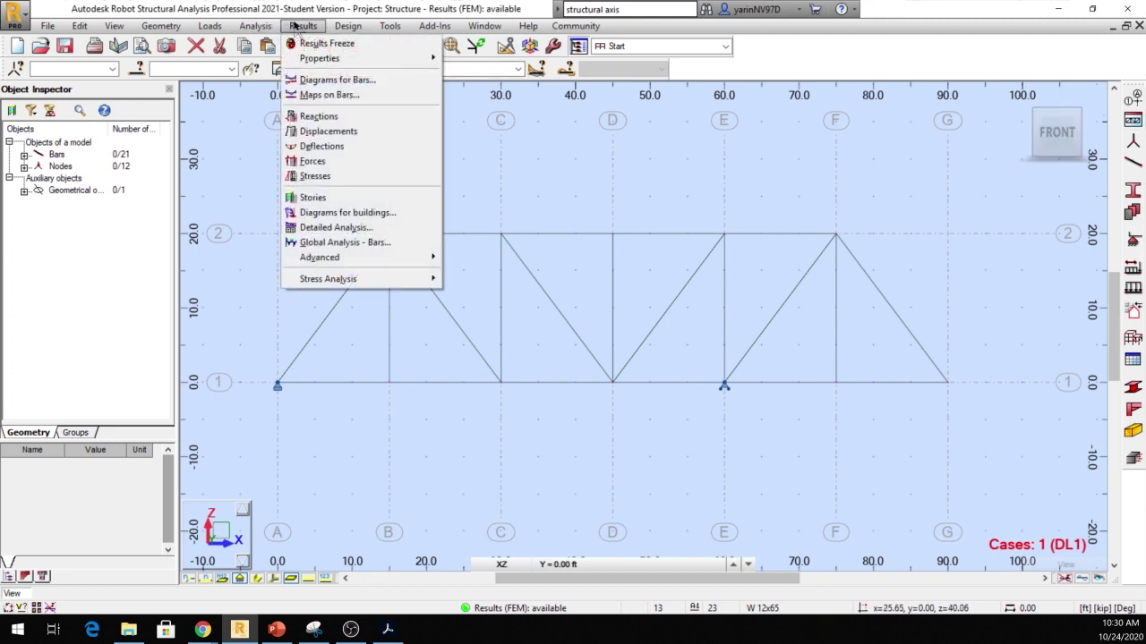
click(329, 83)
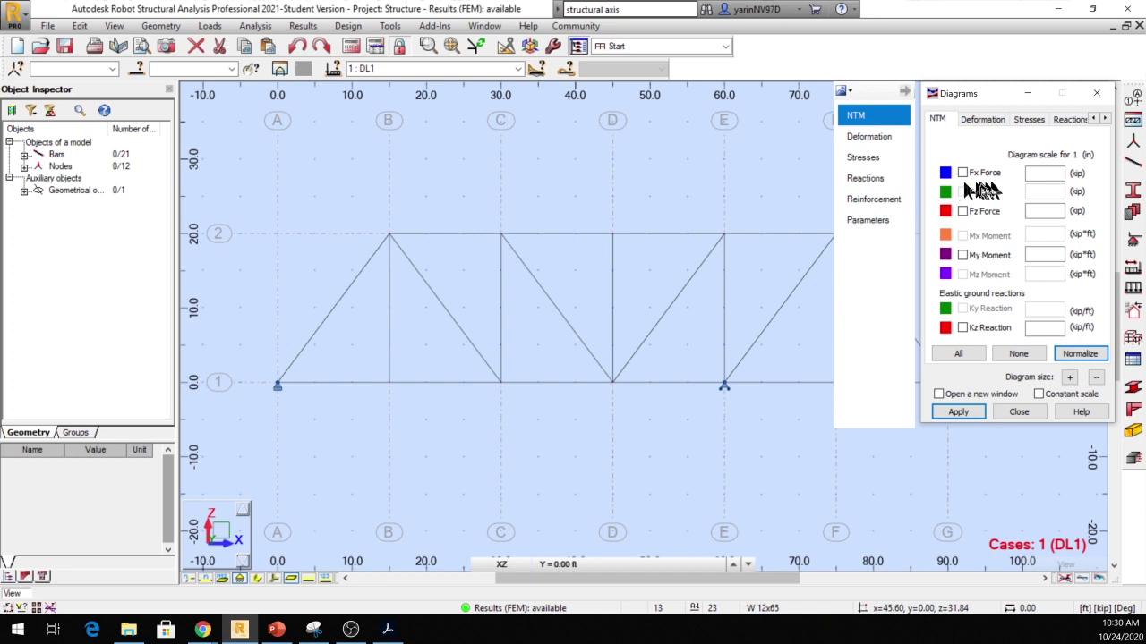
click(866, 179)
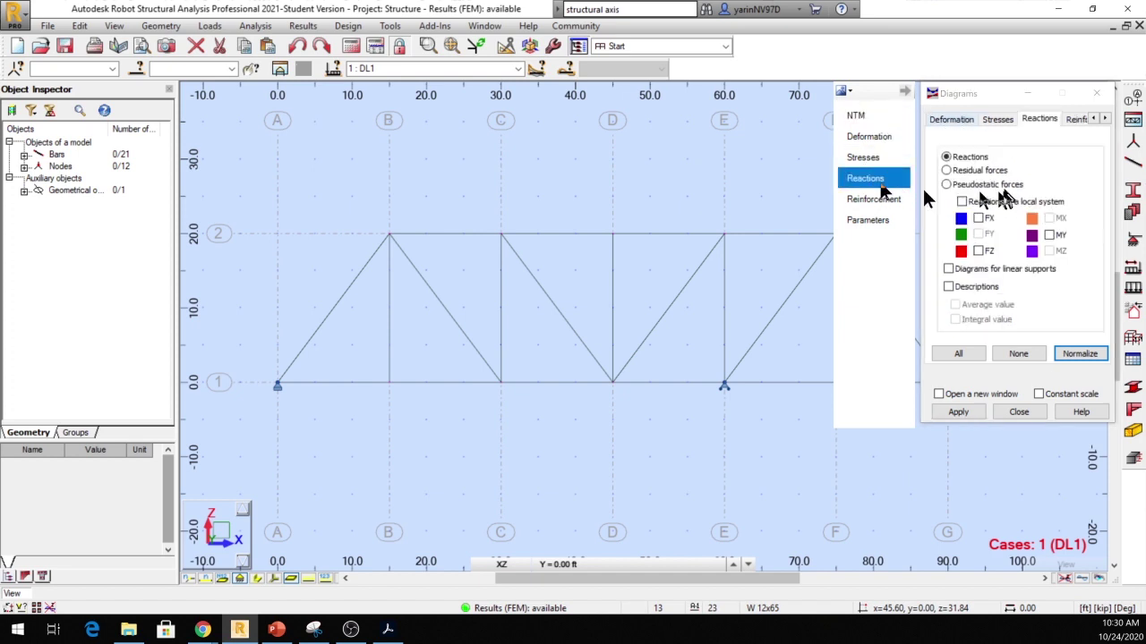
drag(948, 95, 885, 105)
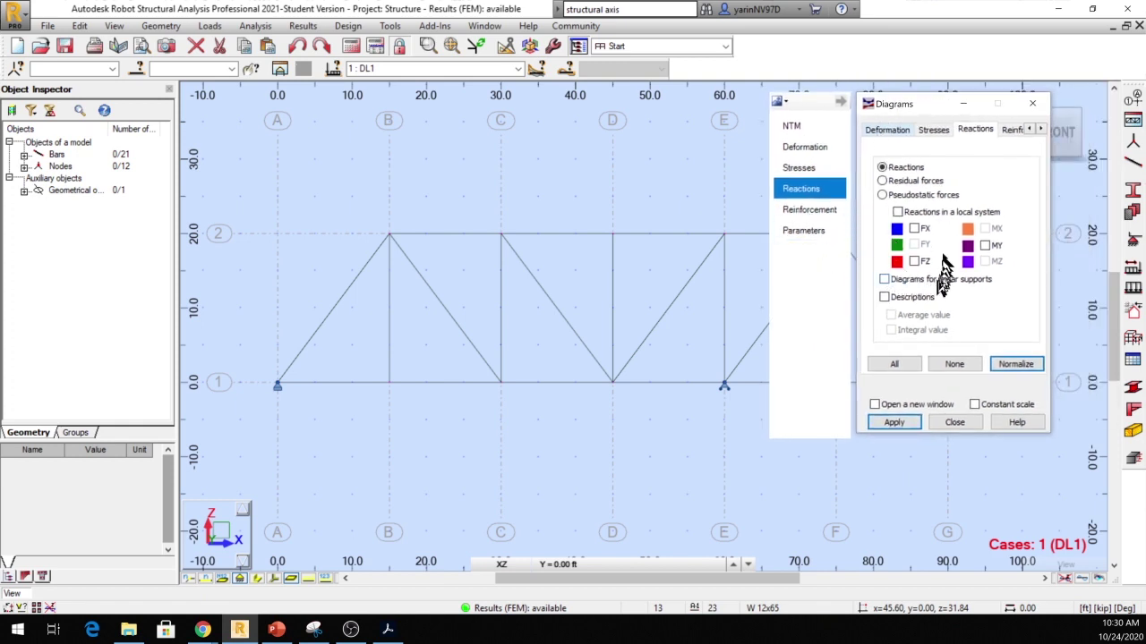
click(914, 229)
click(884, 297)
click(996, 365)
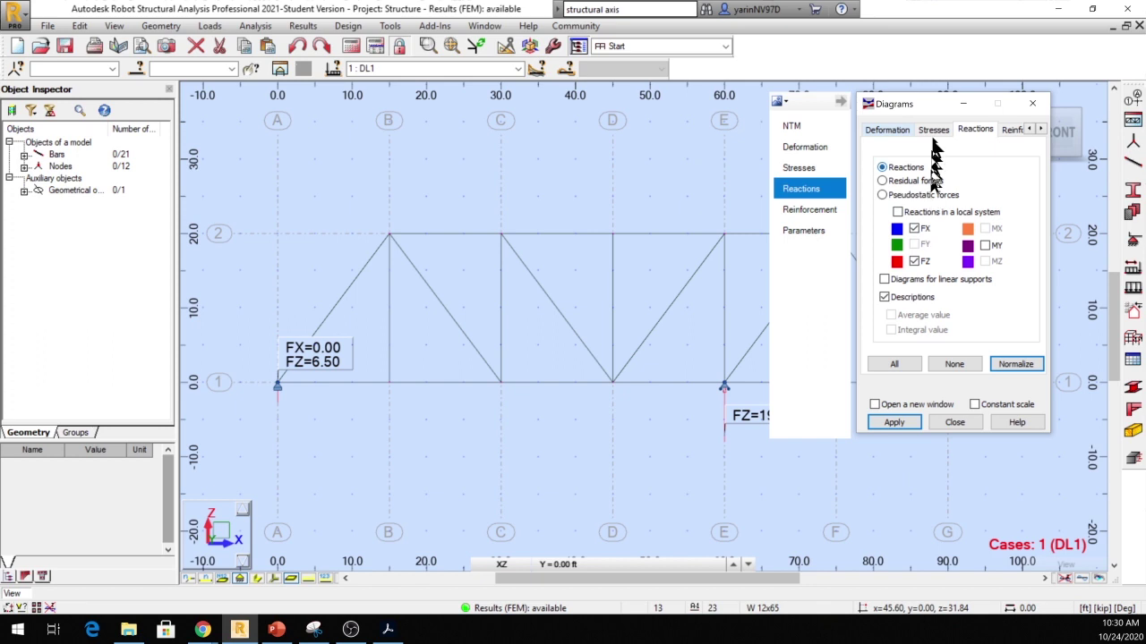
drag(937, 106, 1003, 111)
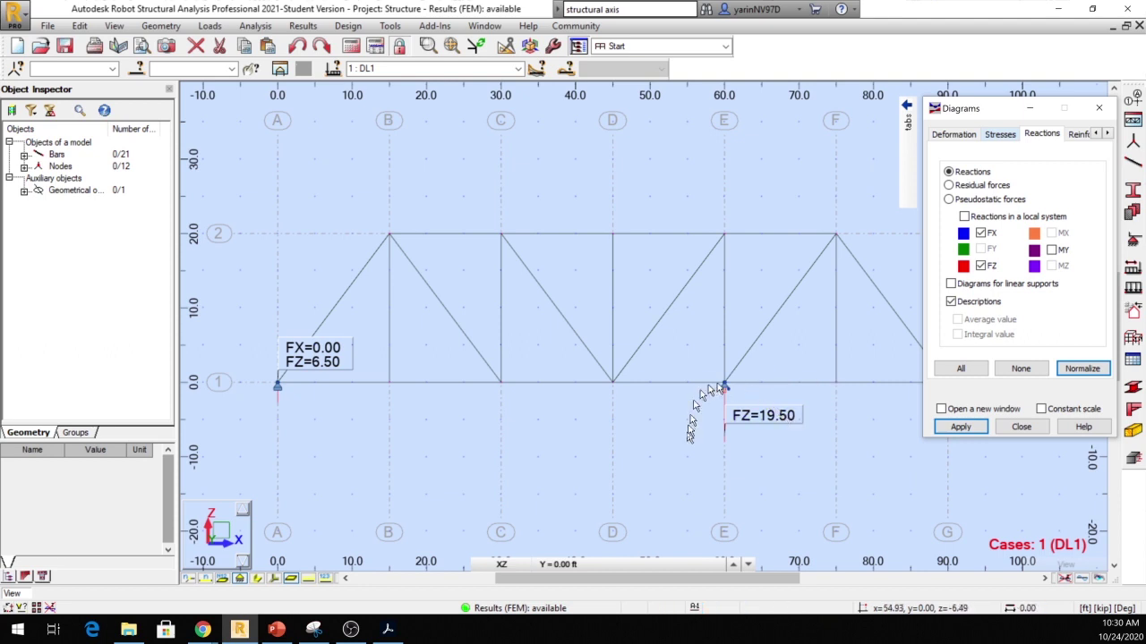
Display the support reactions for the Test1 moving load case with the load positioned at 15 ft and at 0 ft
click(518, 70)
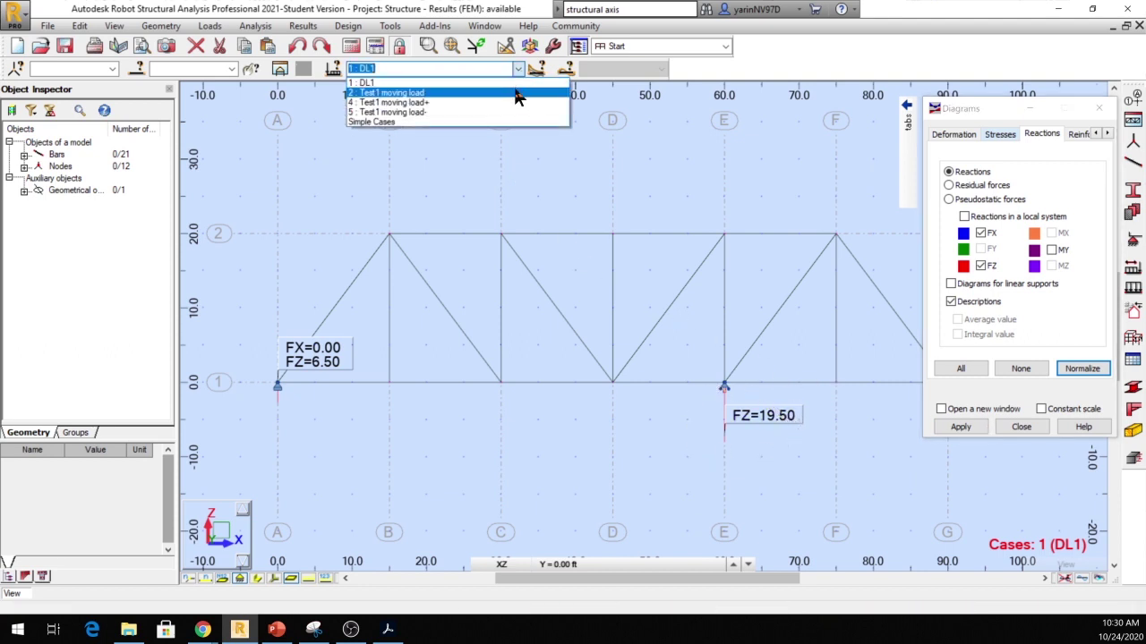
click(518, 93)
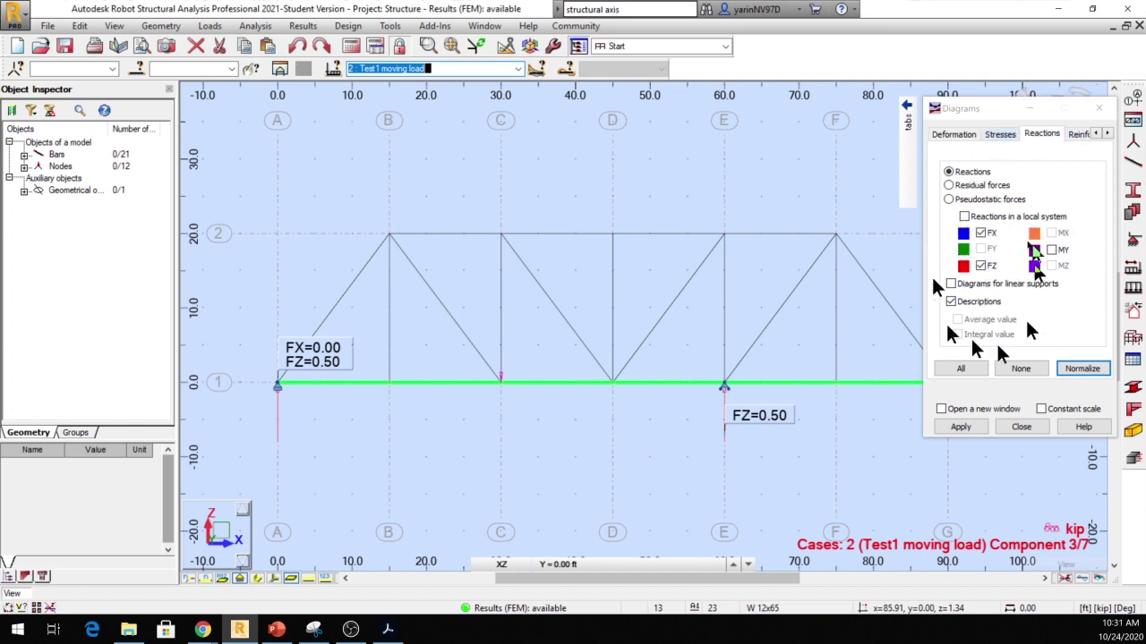
click(537, 72)
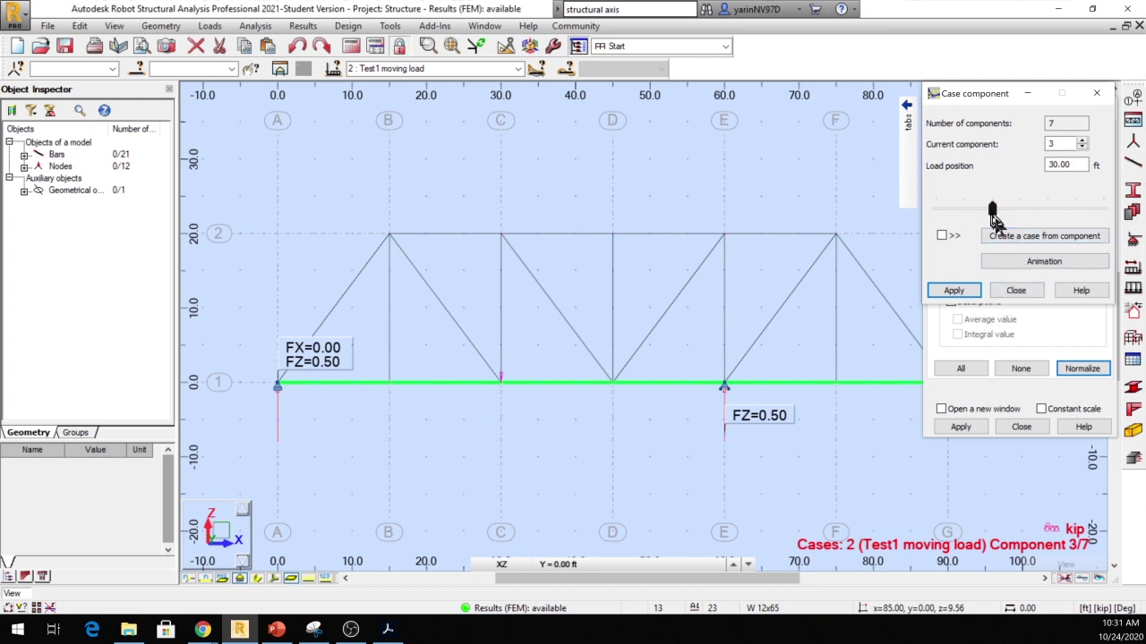
drag(992, 211, 967, 207)
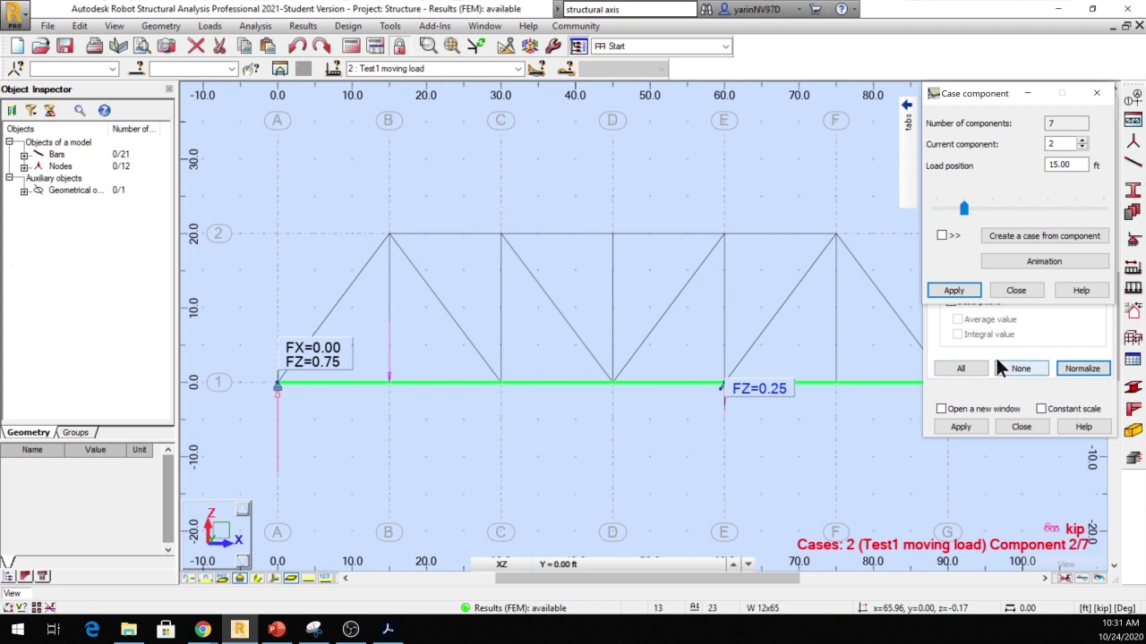
drag(962, 211, 936, 211)
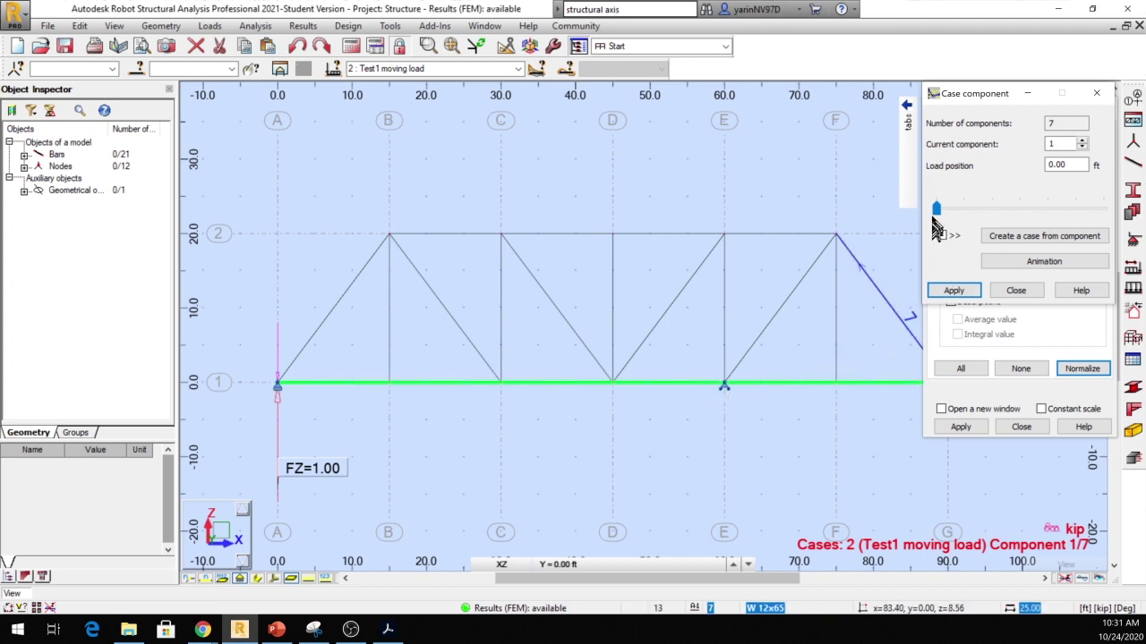
Animate the support reactions for moving-load components 1 to 7 at 3 frames per second
click(1044, 264)
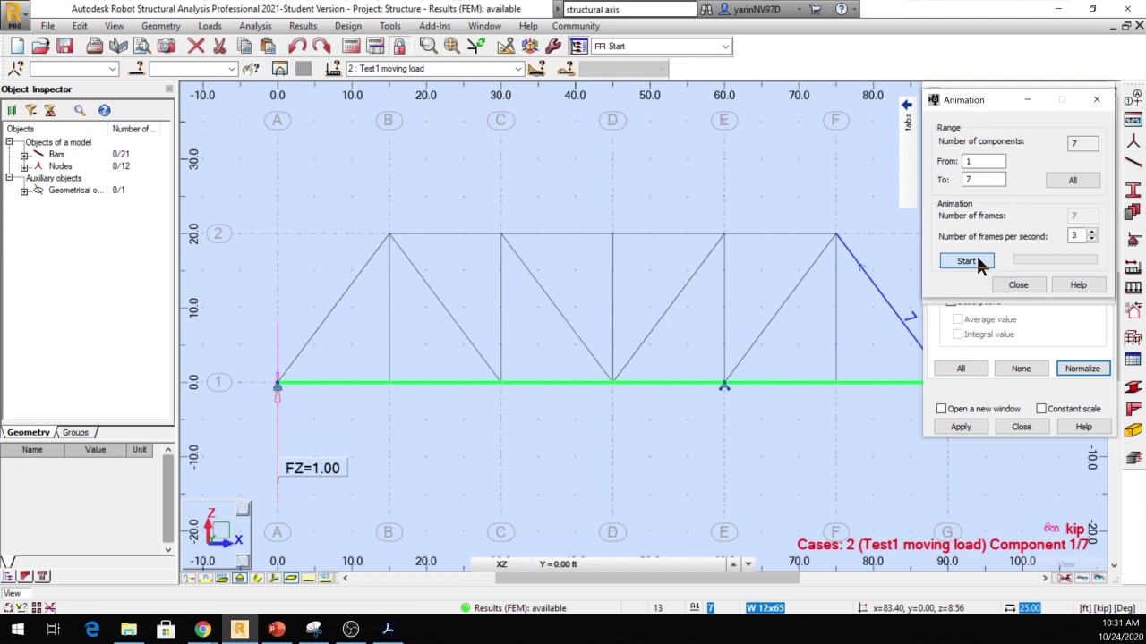
click(978, 259)
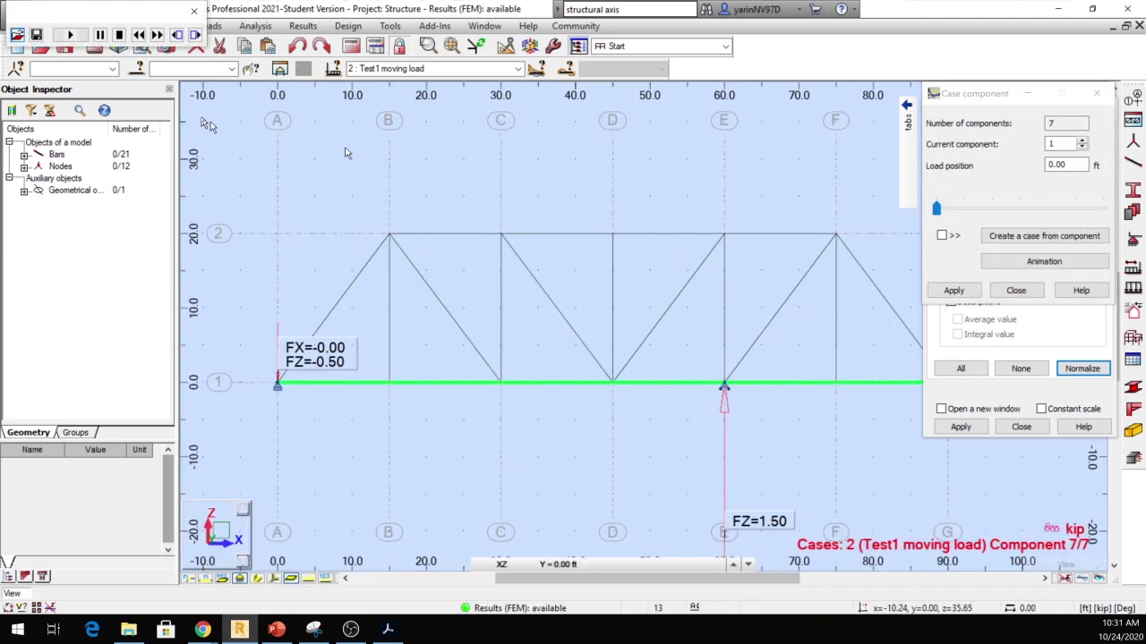
drag(86, 13, 490, 195)
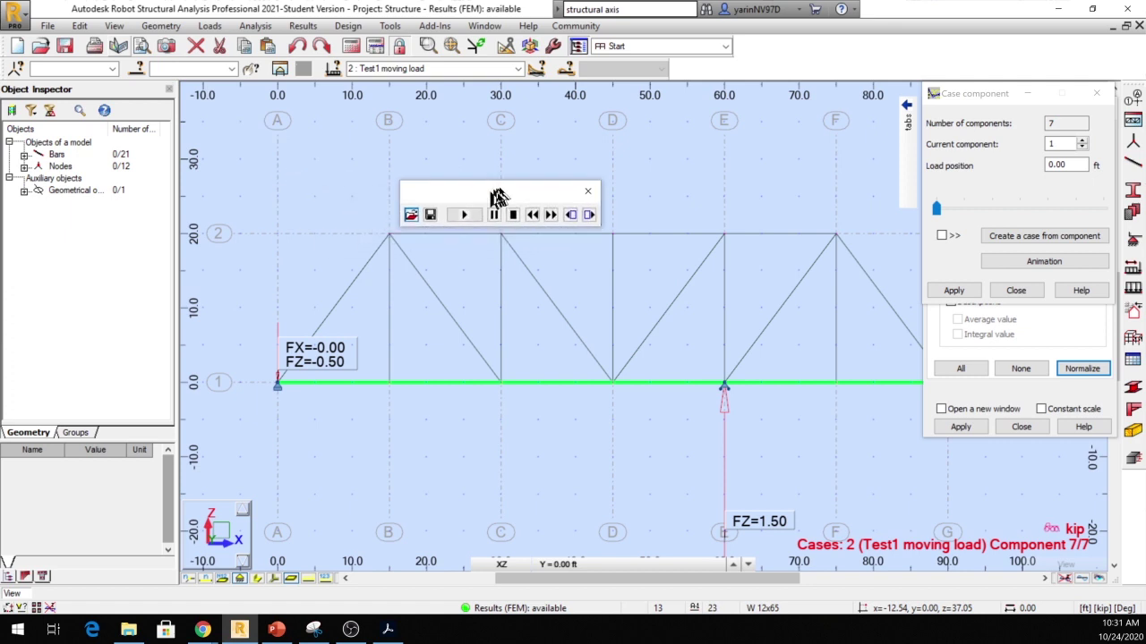
Save the moving-load animation as the AVI file Test 1b in the Robot folder and close the animation player
click(430, 216)
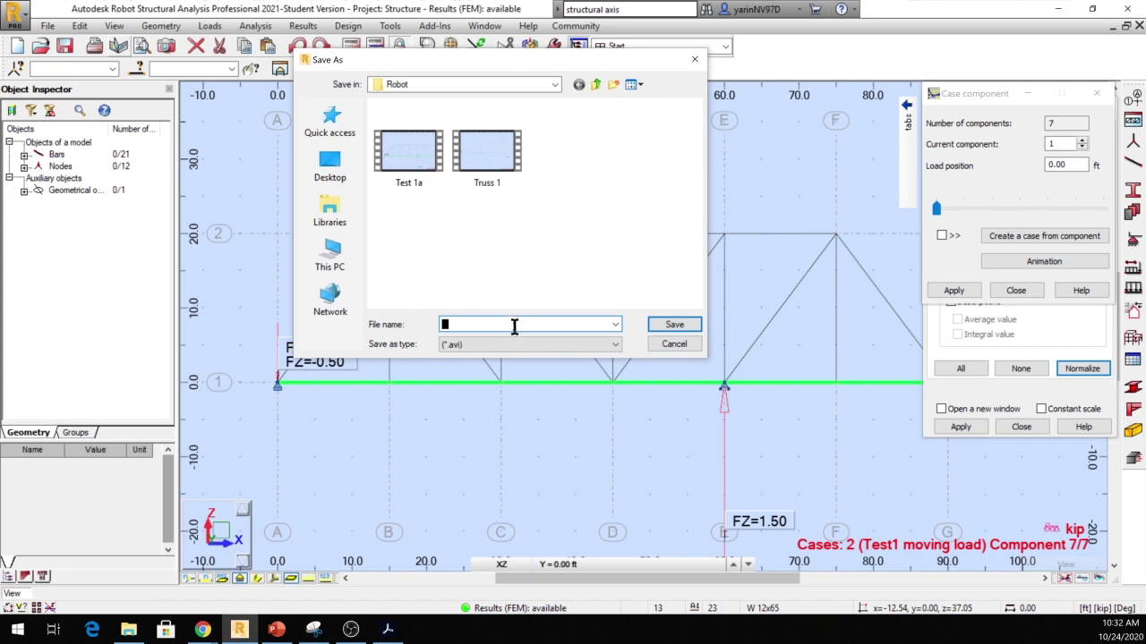
text(T)
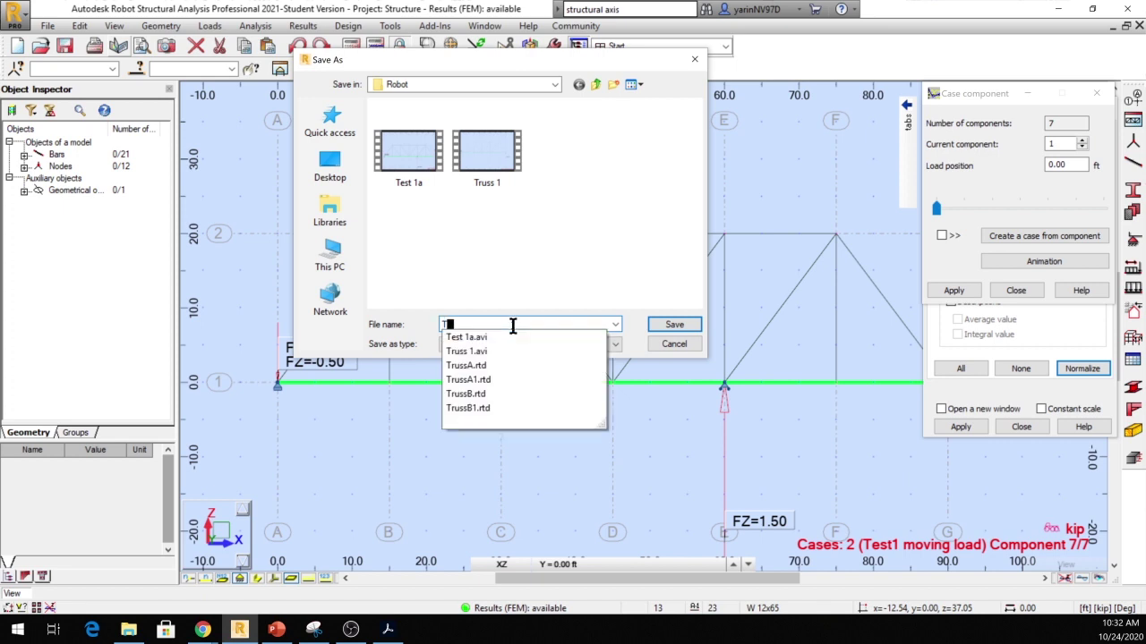
text(est 1)
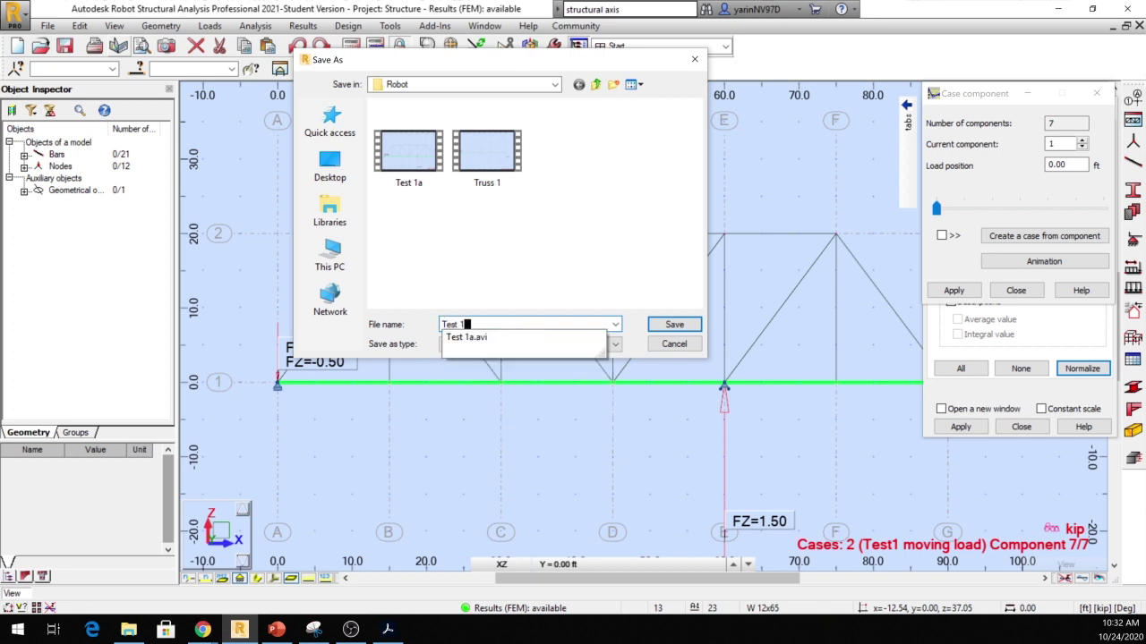
text(b)
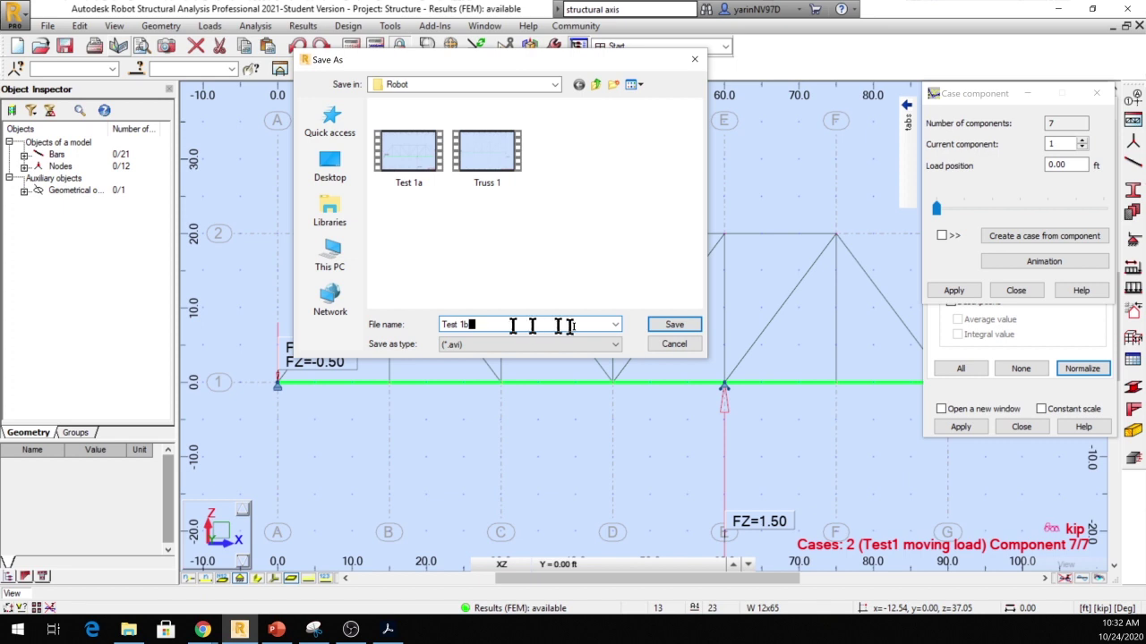
click(665, 326)
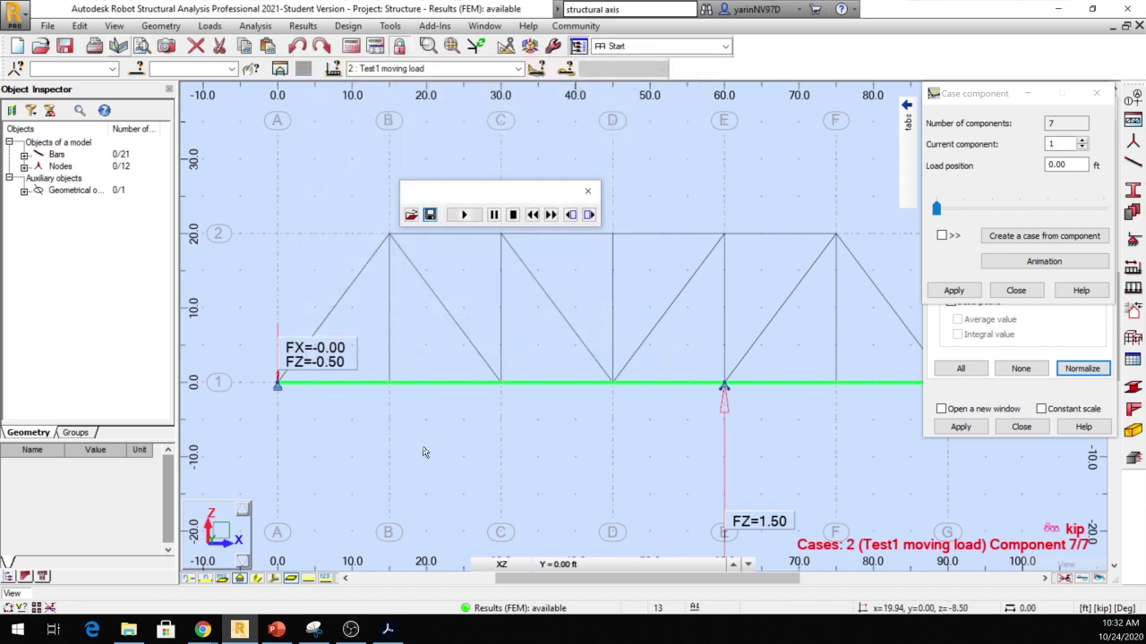
click(587, 191)
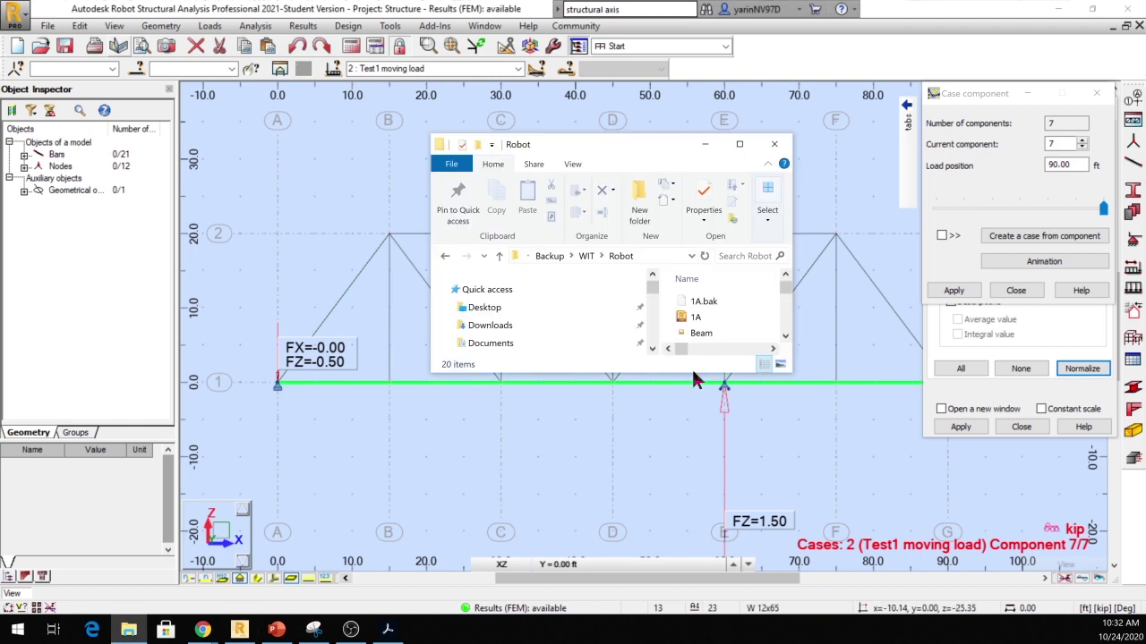
Play back the saved Test 1b animation from the Robot folder from its start and return to the truss model
drag(693, 374, 707, 523)
drag(777, 346, 789, 422)
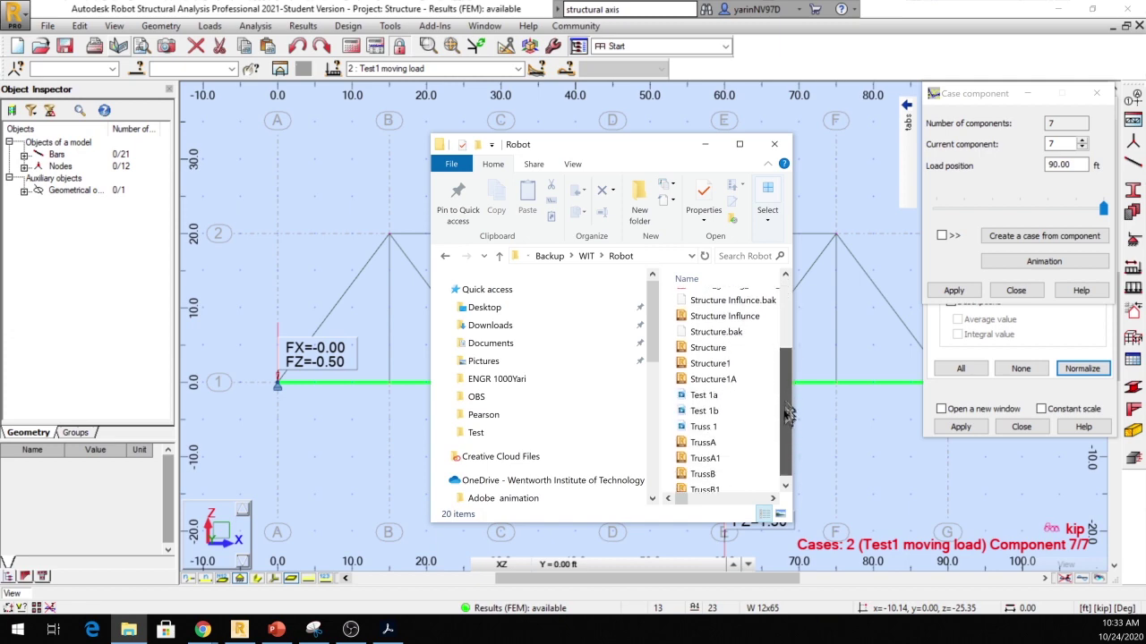
double_click(687, 404)
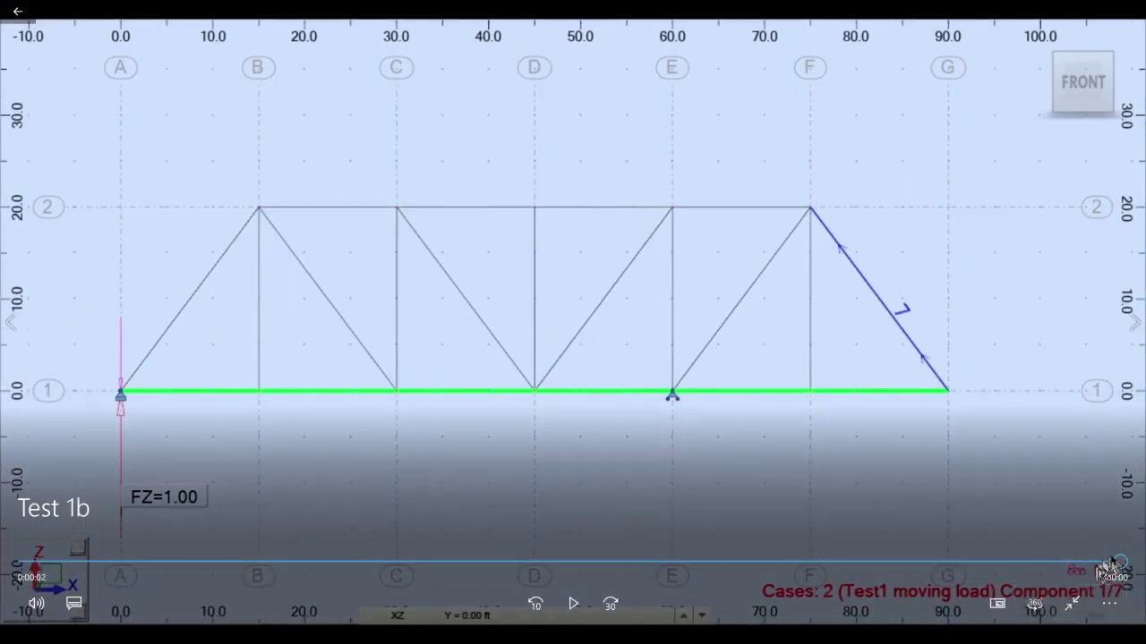
drag(1117, 562, 18, 563)
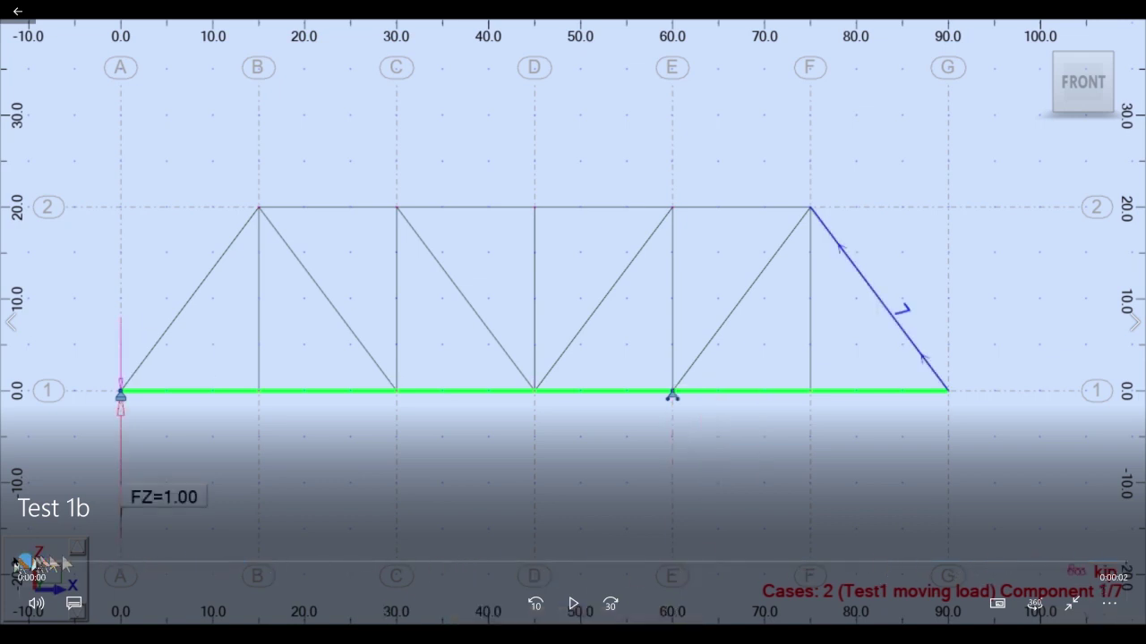
click(573, 605)
click(573, 605)
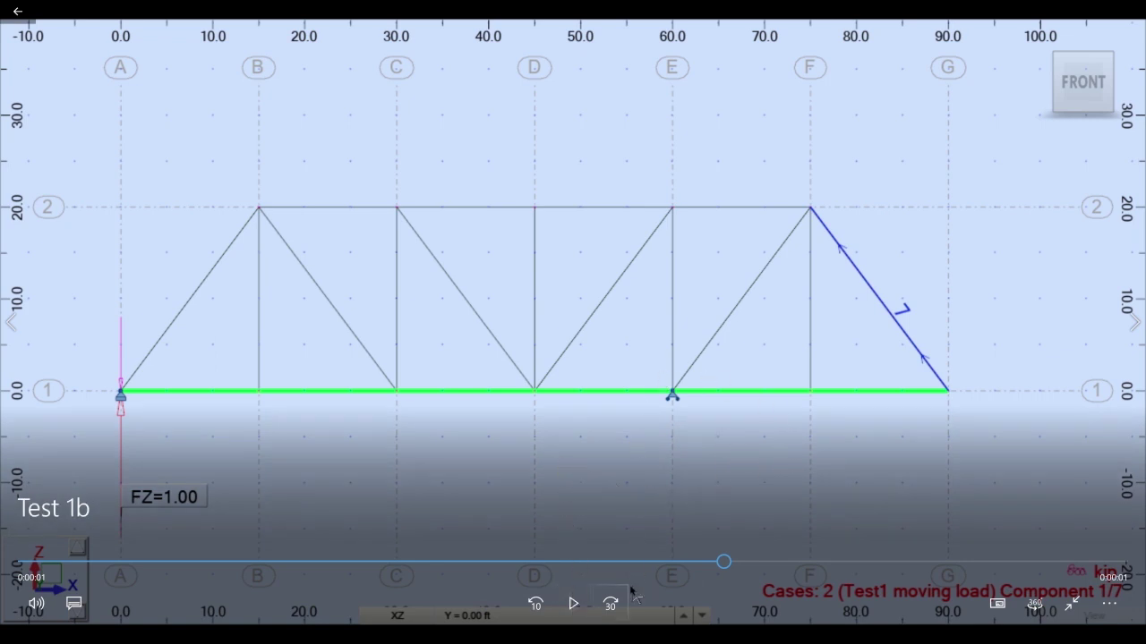
click(578, 603)
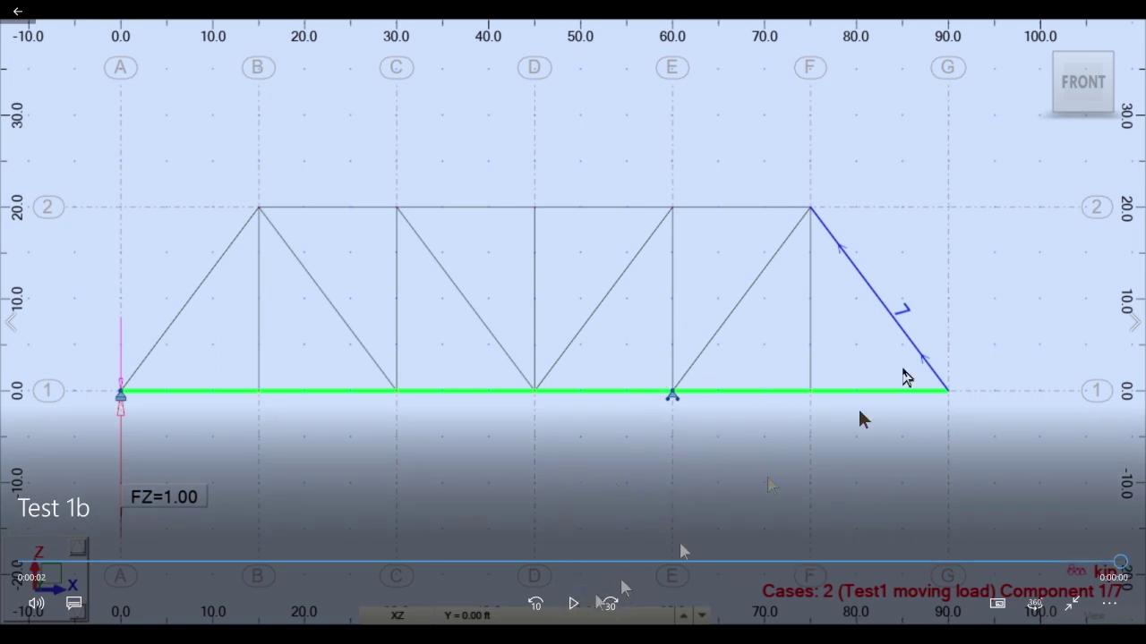
click(1135, 5)
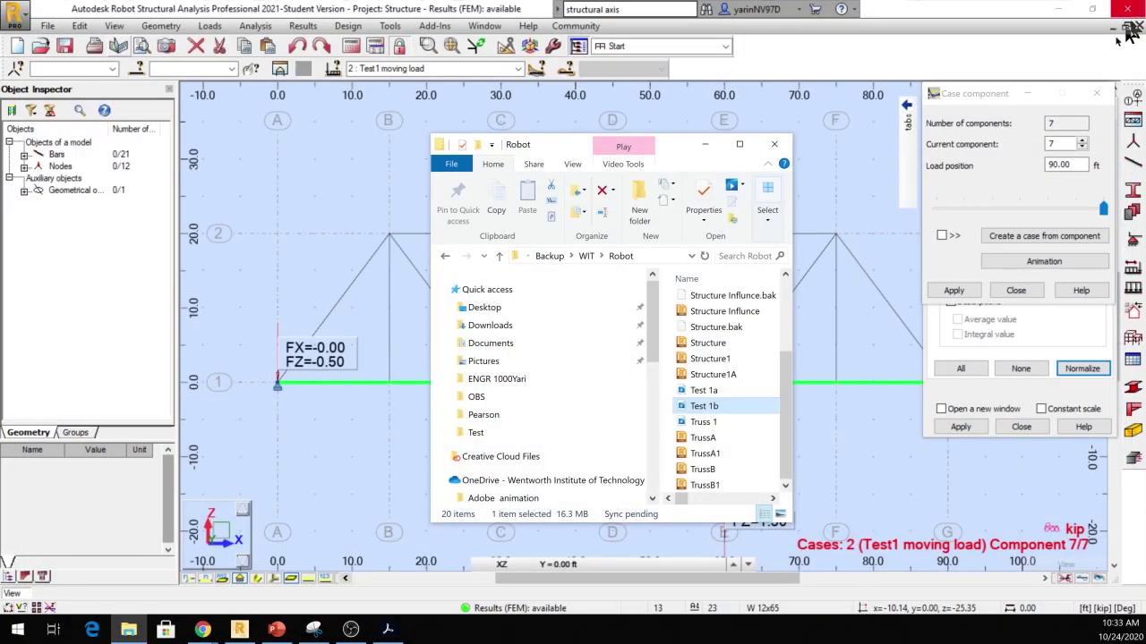
click(703, 144)
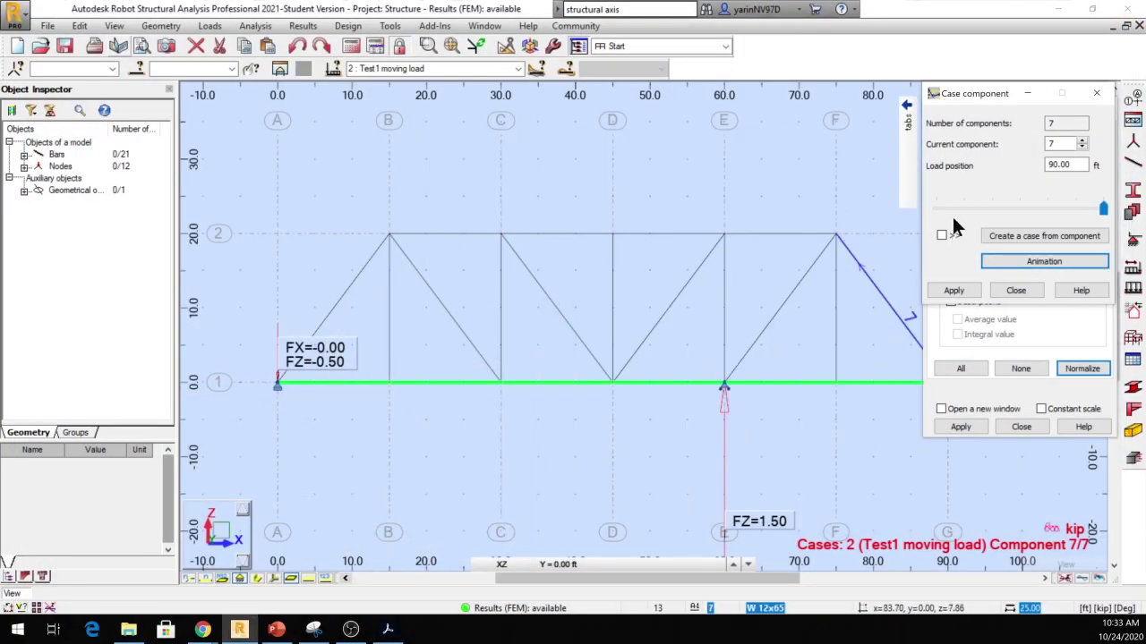
Set up an influence line analysis of the Test1 moving load case for forces Fx and Fz and moment My
drag(982, 99, 574, 104)
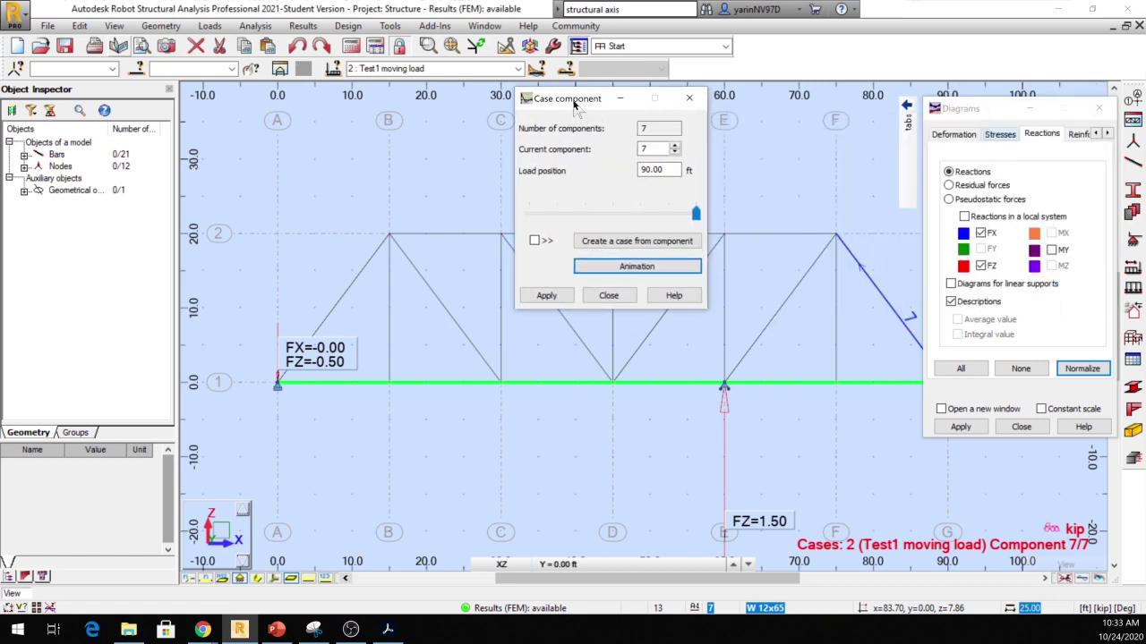
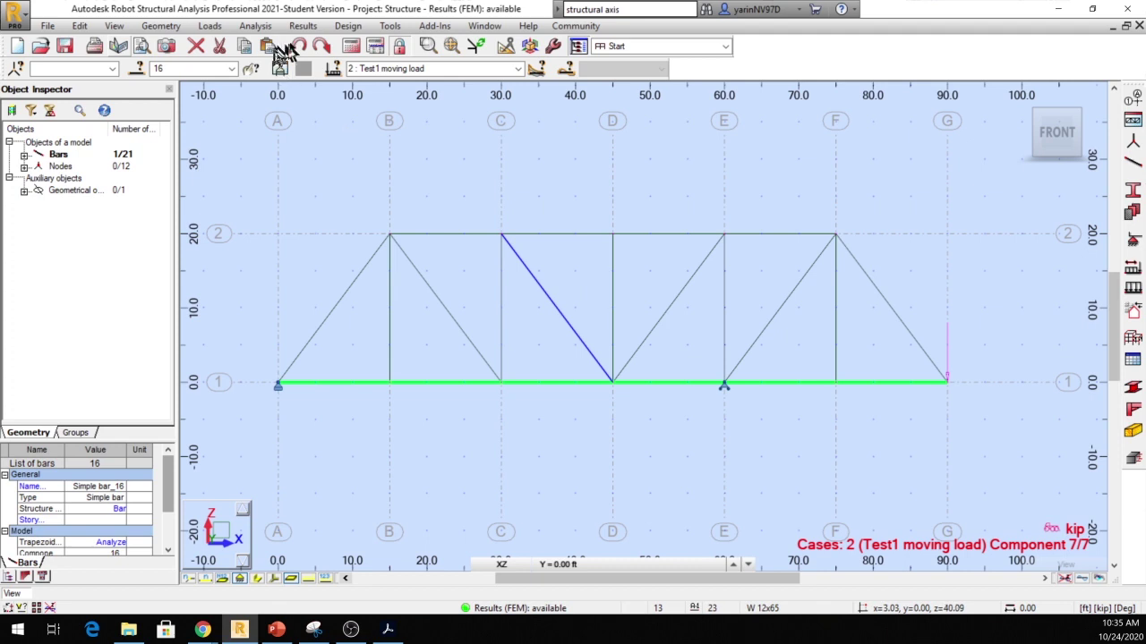
click(303, 26)
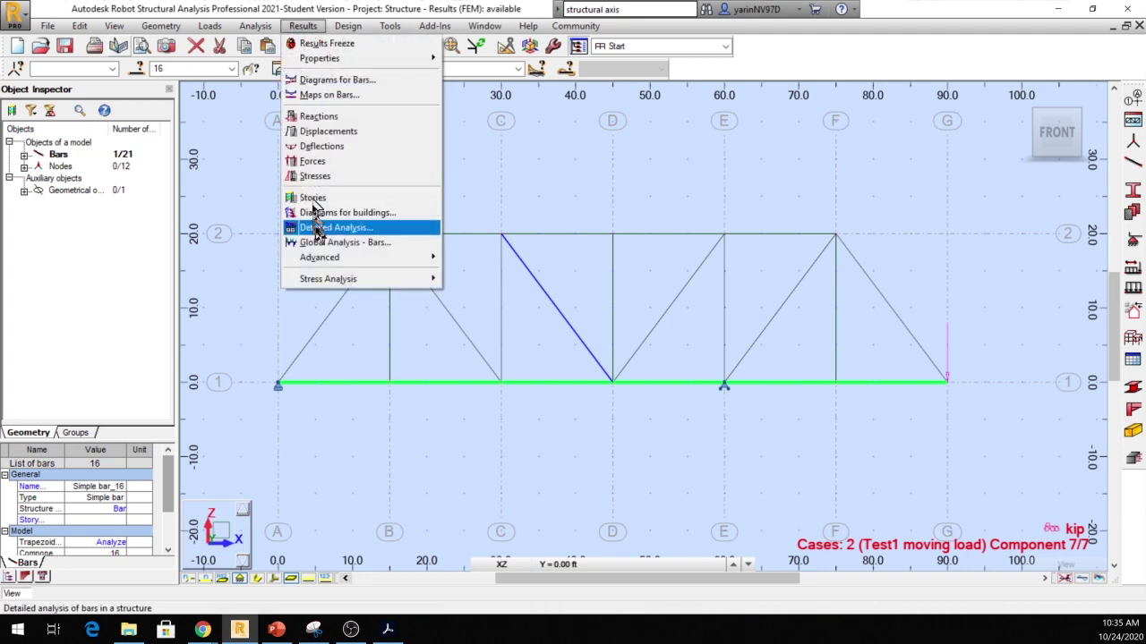
mouse_move(329, 259)
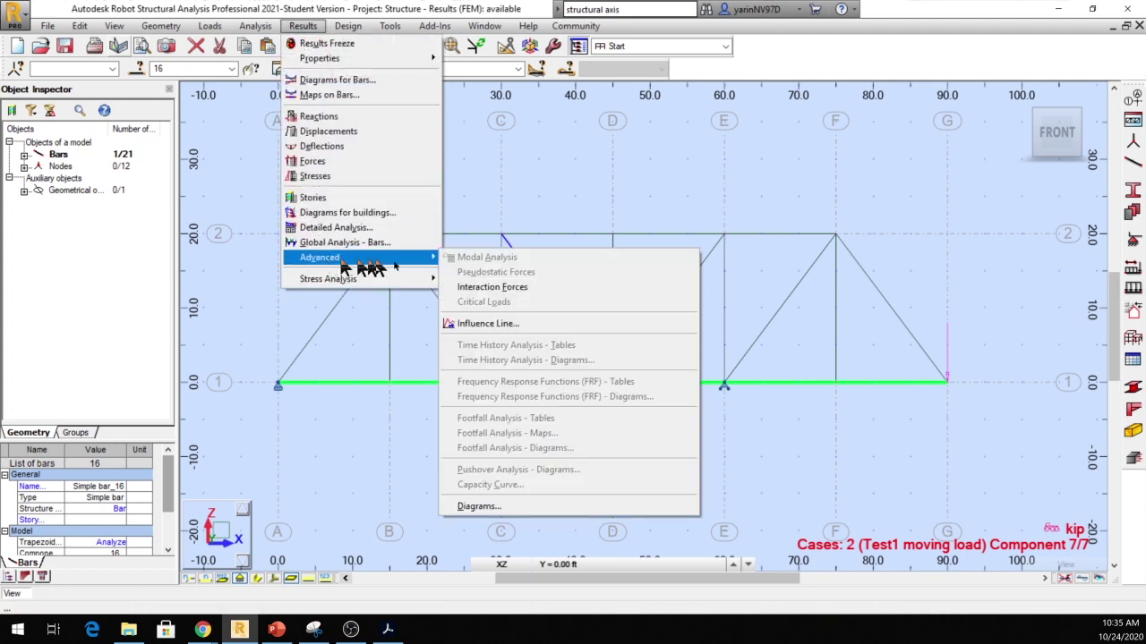
click(497, 326)
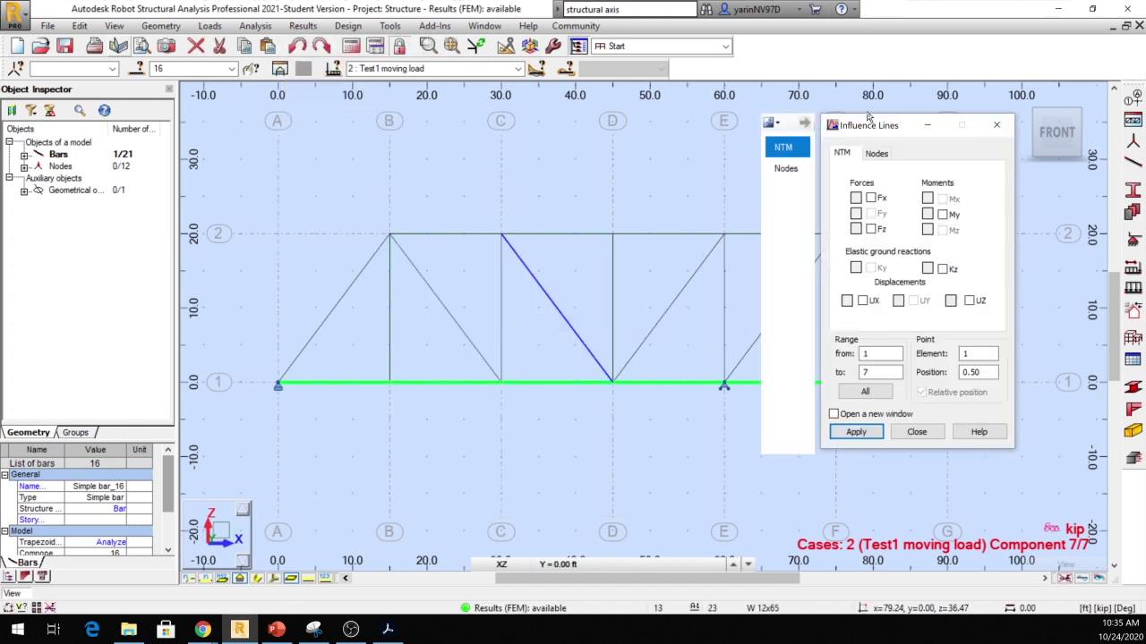
drag(866, 128, 482, 91)
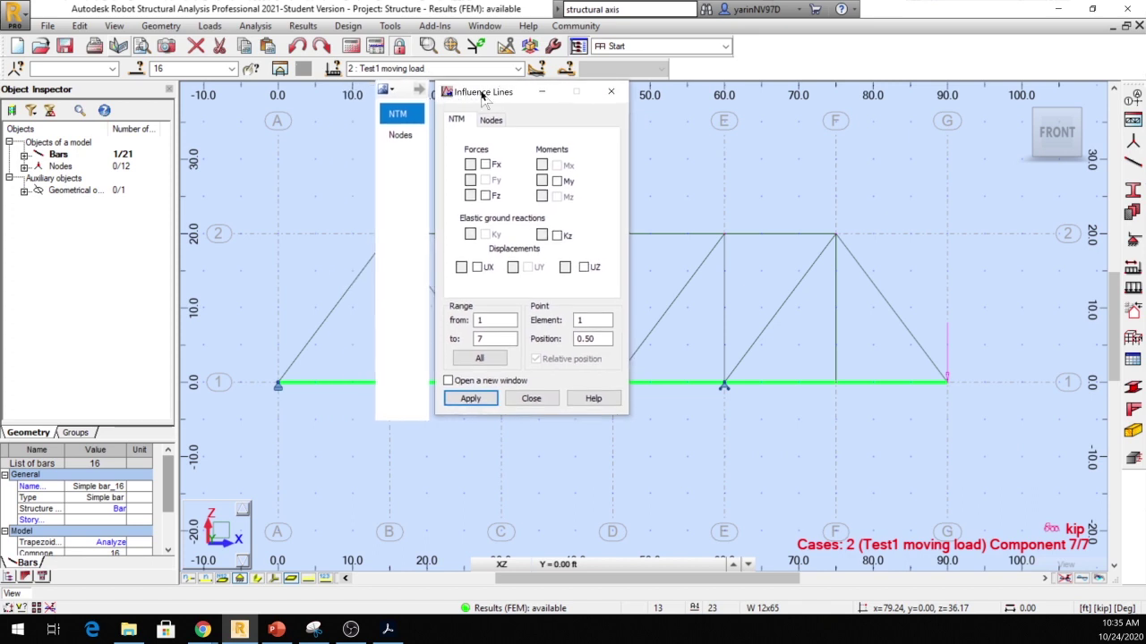
click(484, 165)
click(484, 196)
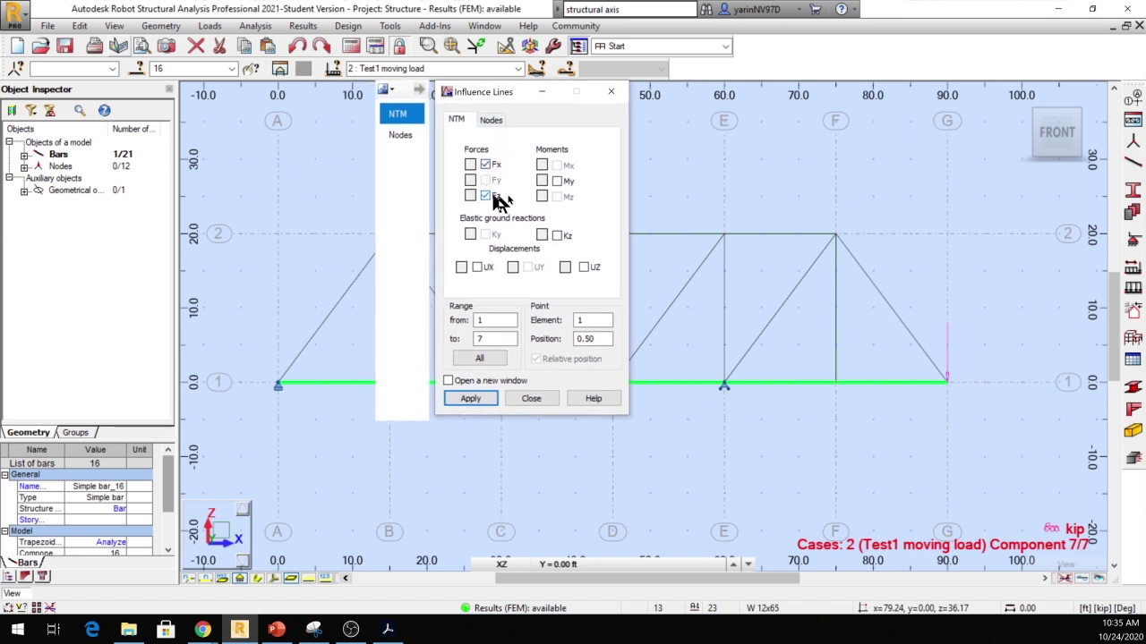
click(558, 182)
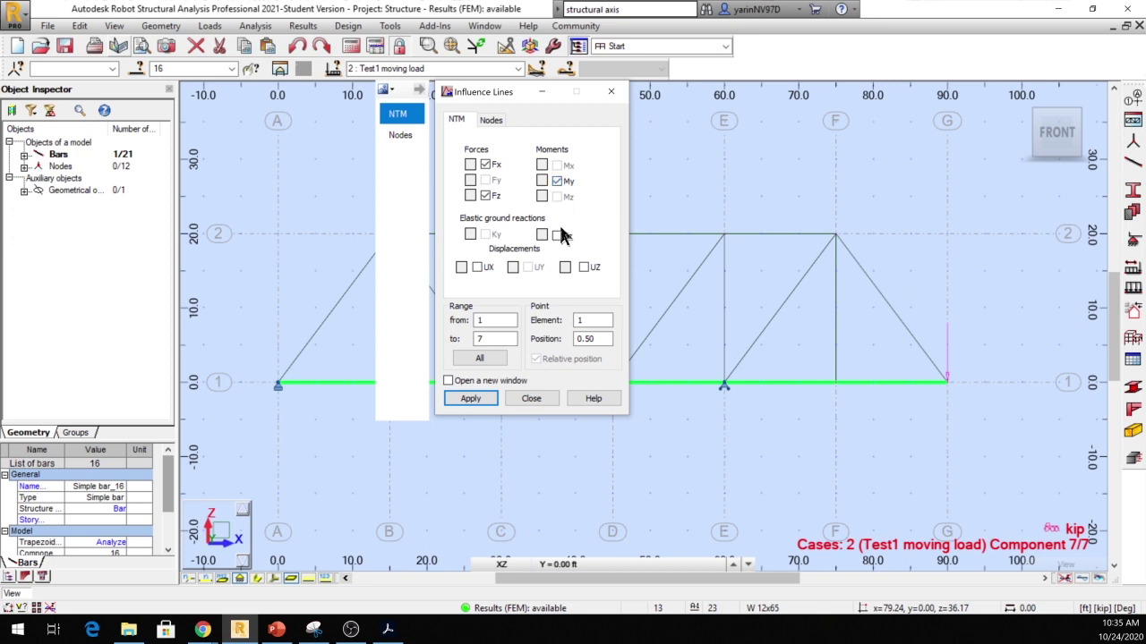
Generate the influence lines for element 1 at relative position 0.50 over the full component range 1 to 7
click(497, 358)
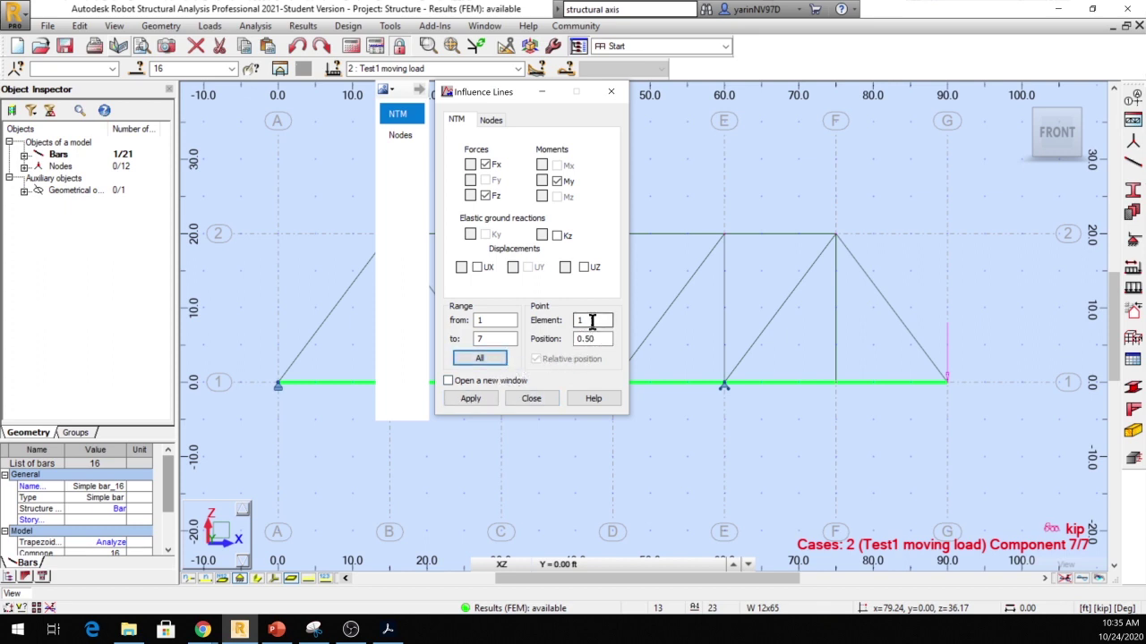
click(353, 388)
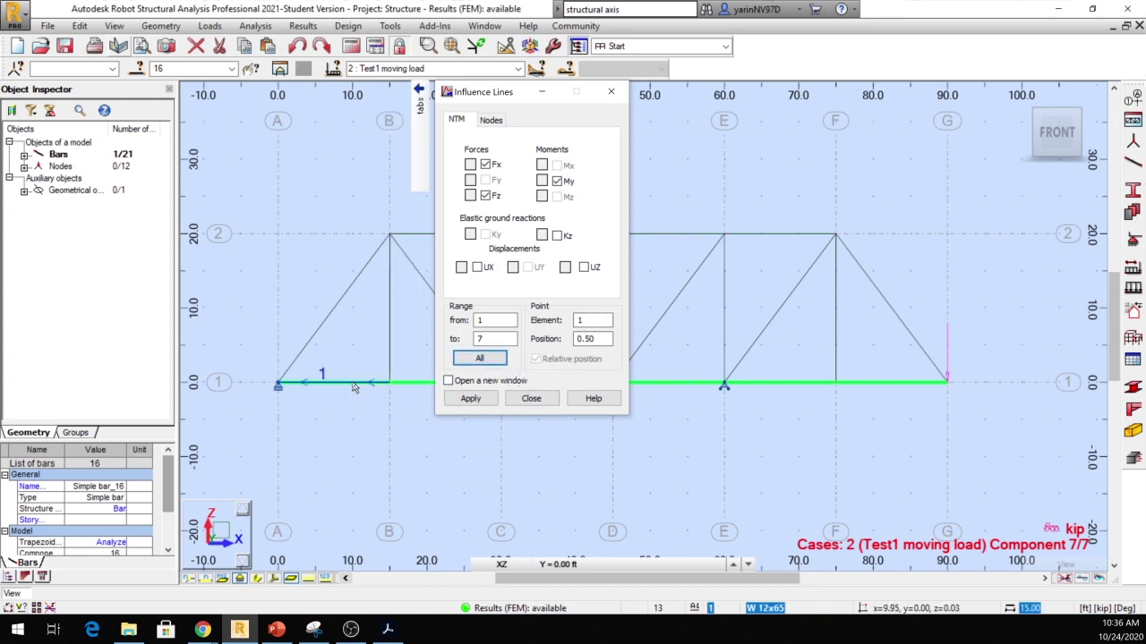
click(484, 400)
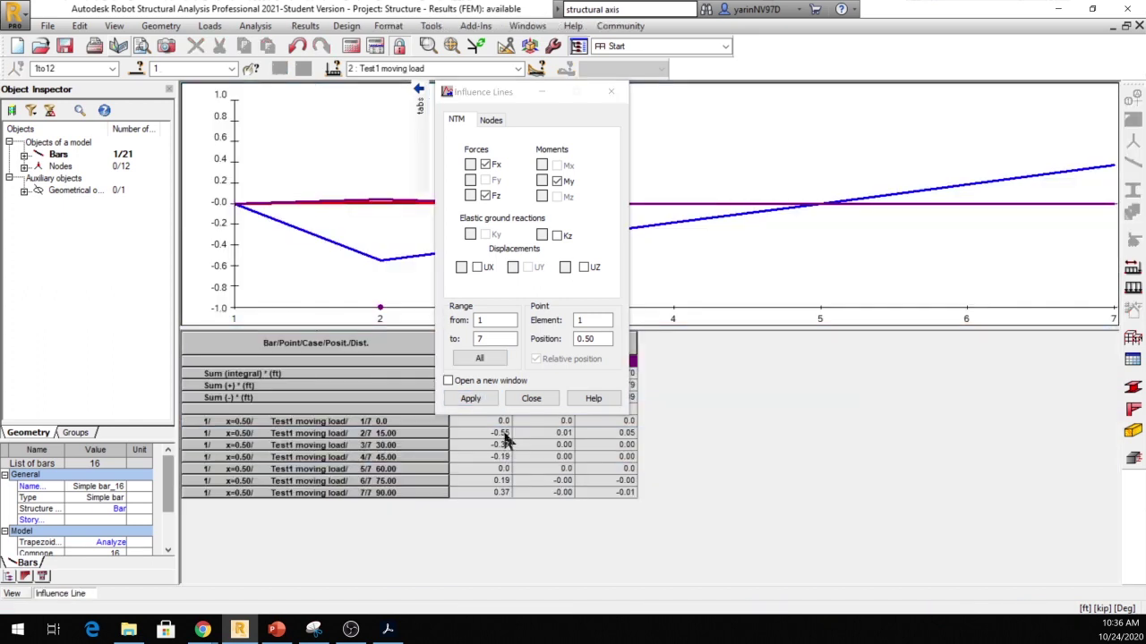
Examine bar 1's influence line diagram and the table rows for load positions 30, 15 and 90 ft
drag(521, 96, 908, 340)
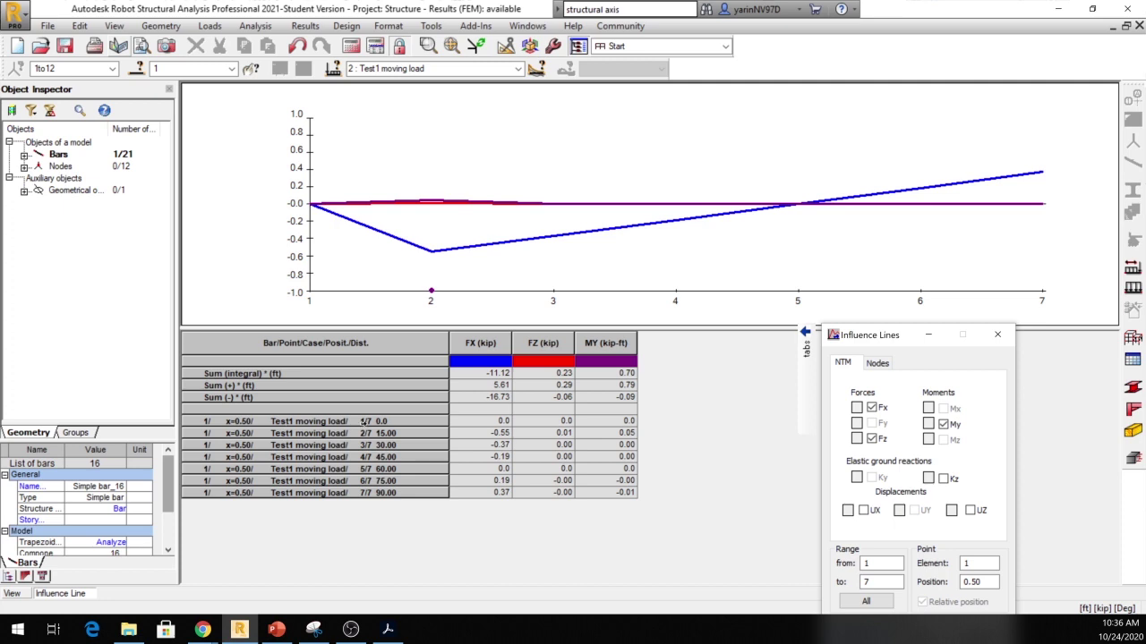
click(365, 445)
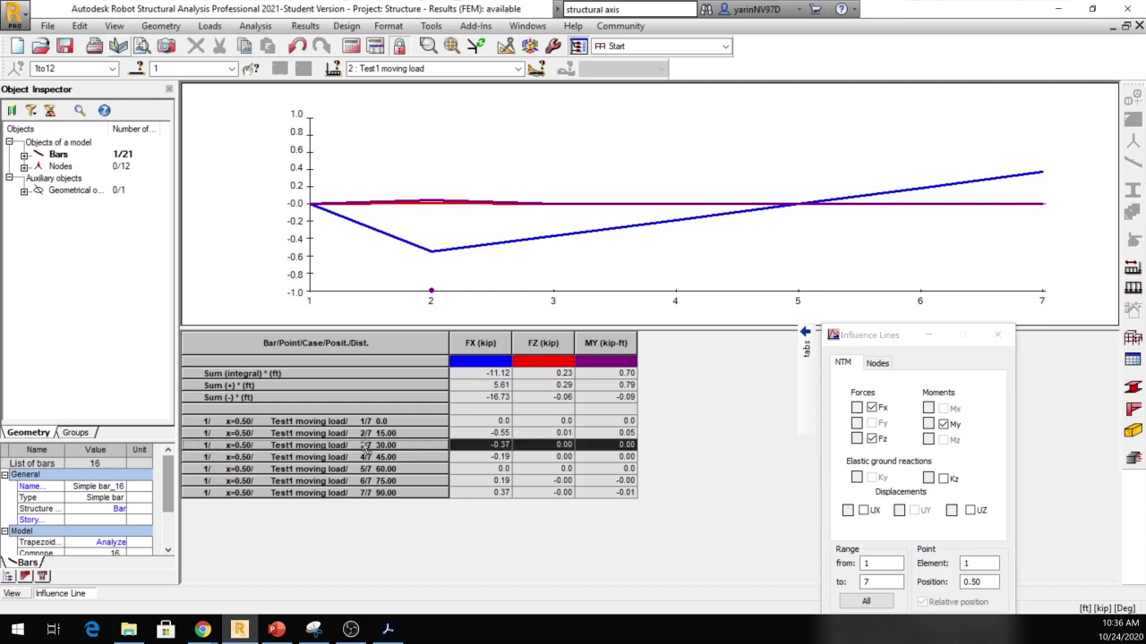
click(369, 434)
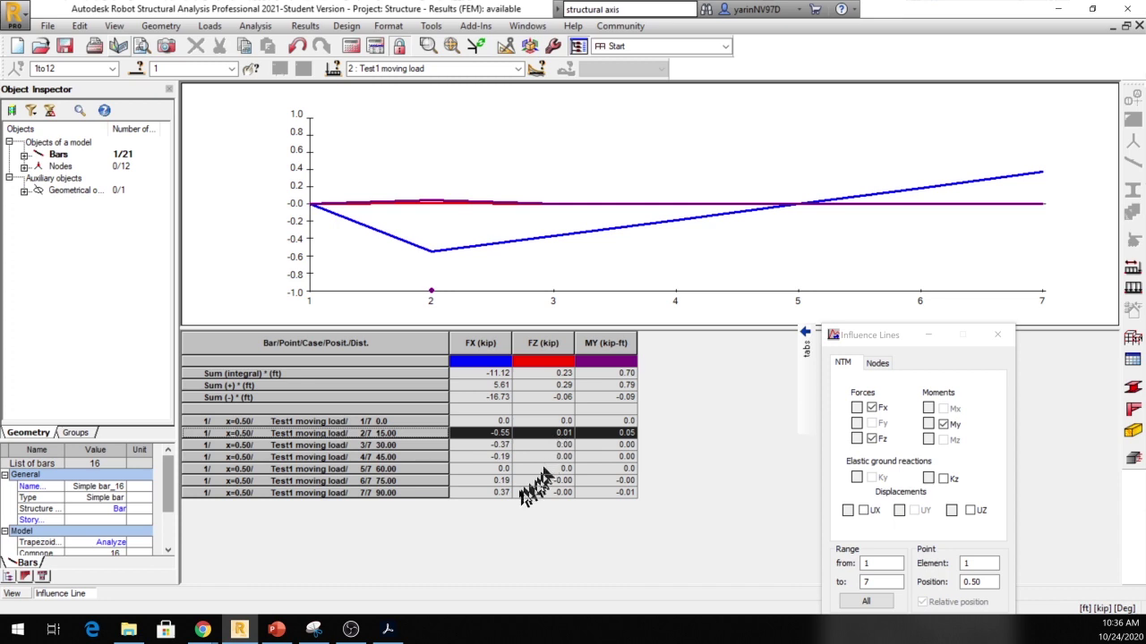
click(325, 493)
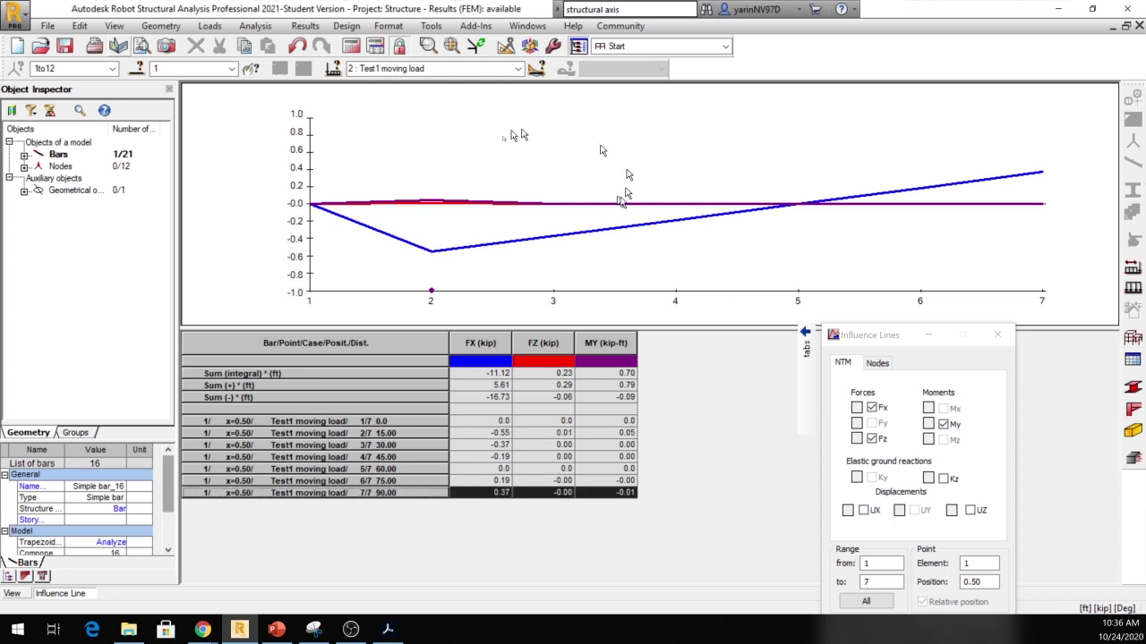
drag(873, 335, 762, 166)
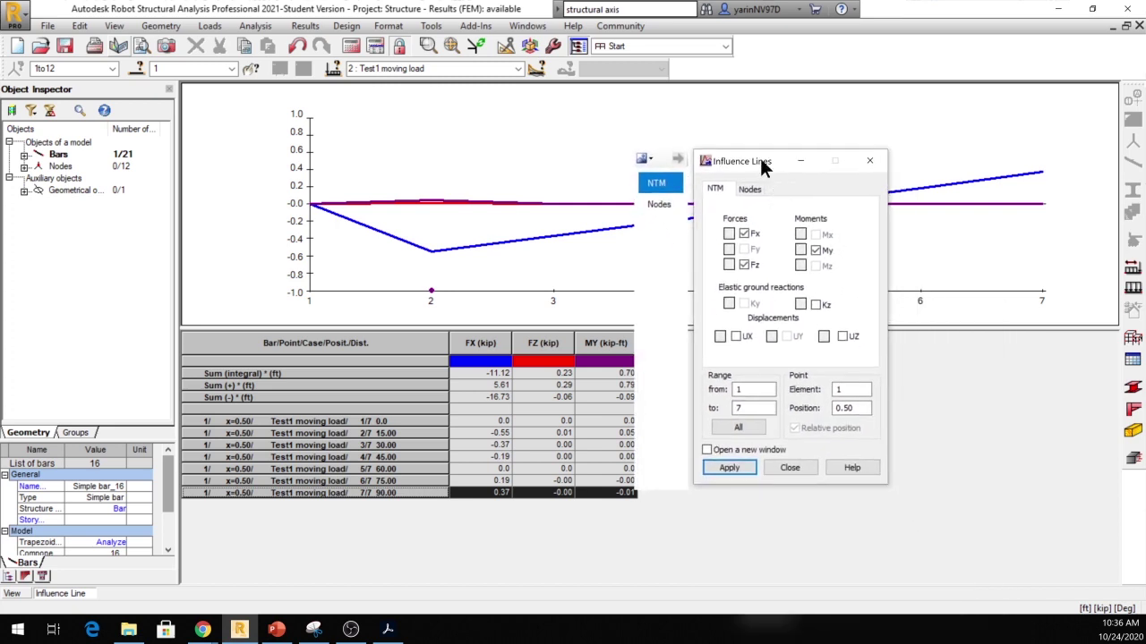